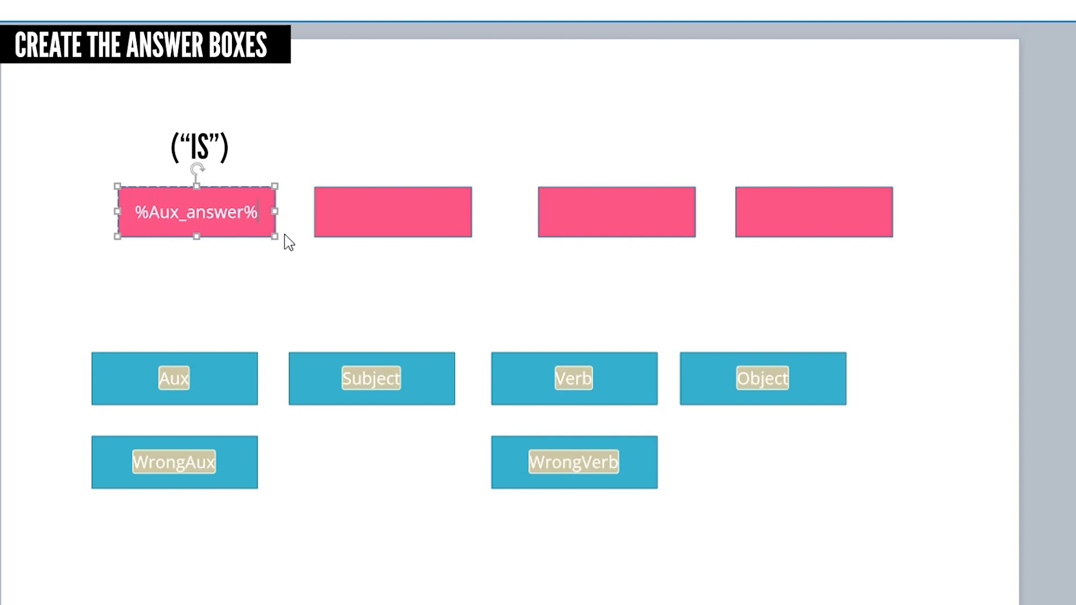
Label the three empty pink answer boxes with the references %Subject_Answer%, %Verb_answer% and %Object_answer%
text(%Subject_Answer%)
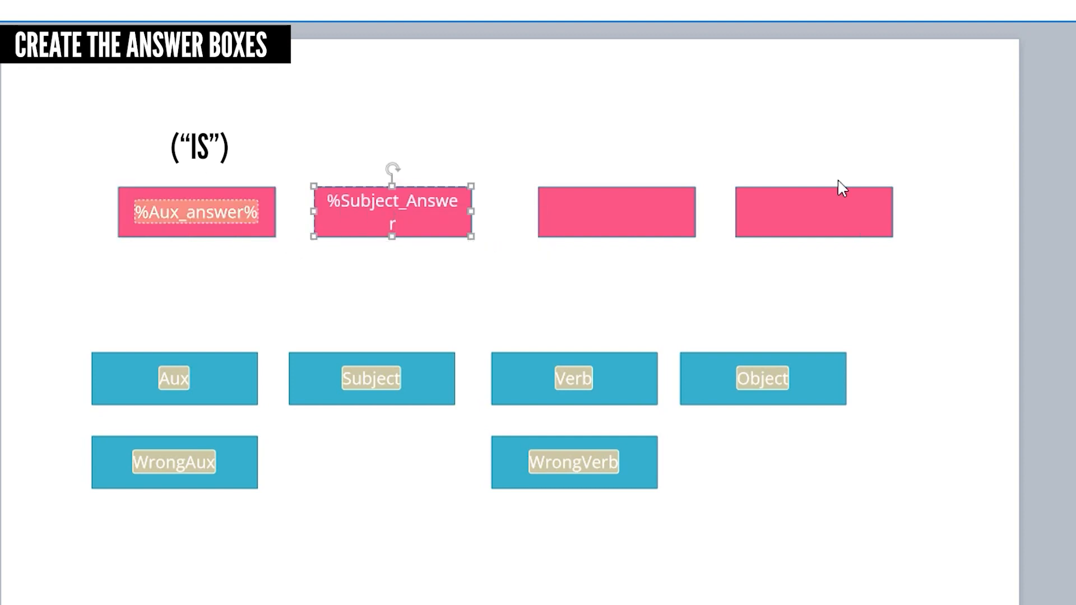
click(673, 223)
text(%Verb_answer%)
click(788, 224)
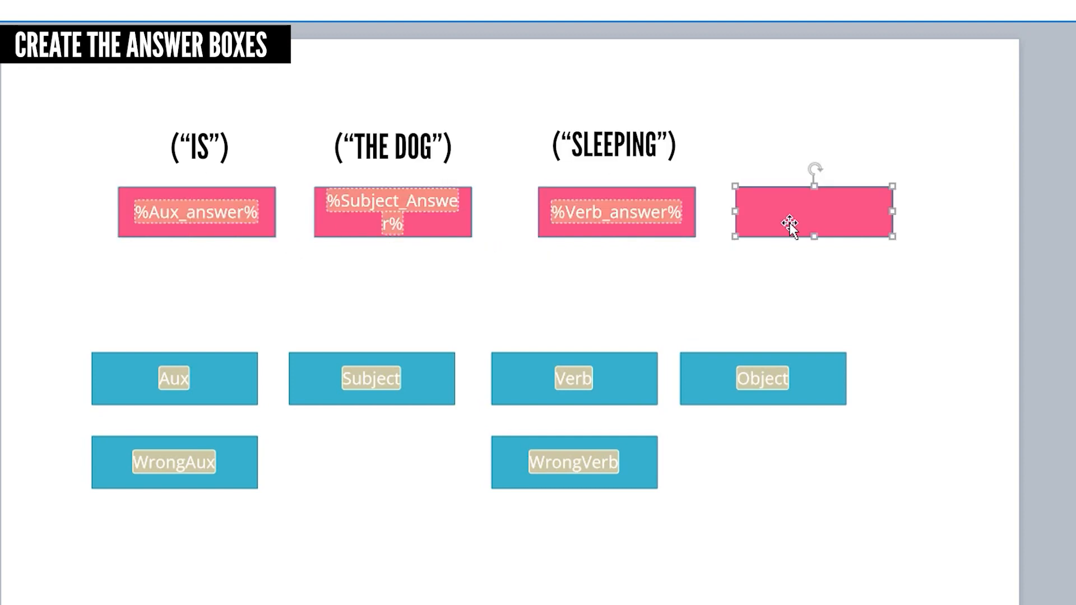
text(%Object_answer%)
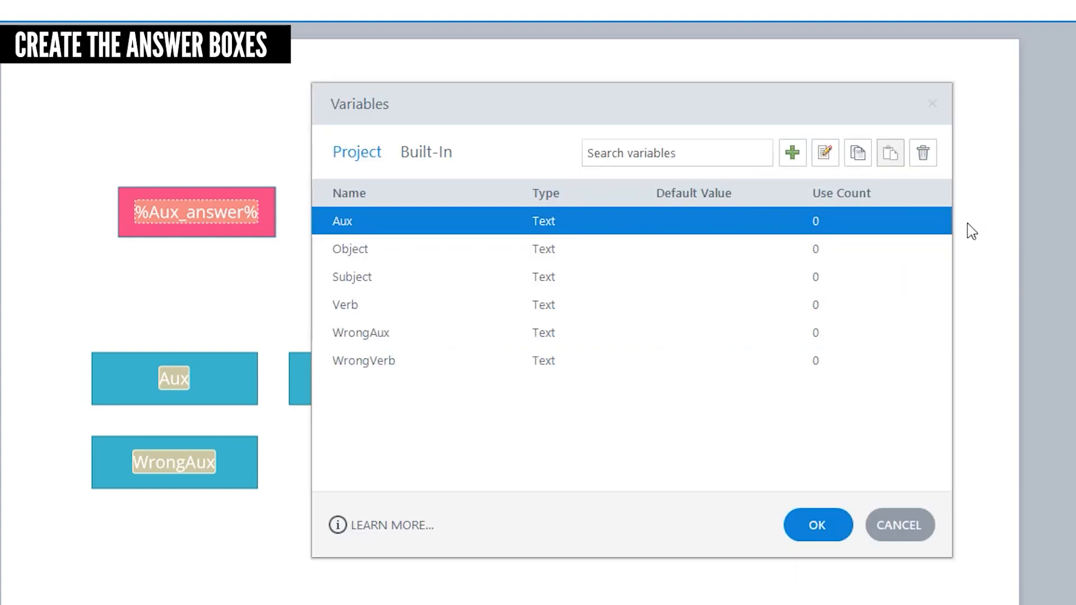
Create the project text variables Aux_Answer, Subject_answer, Verb_answer and Object_answer
click(792, 153)
text(Aux_Answer)
key(Return)
click(790, 155)
text(Subject_anwser)
key(Return)
click(792, 153)
text(Verb_answer)
key(Return)
click(791, 153)
text(Object_answer)
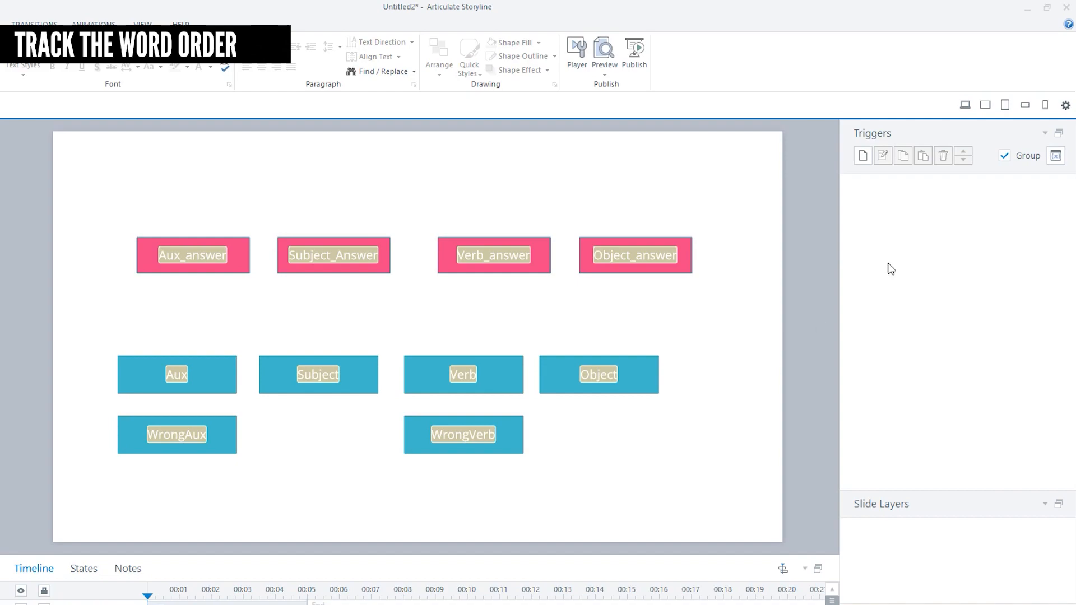
Create a project variable named WordNumber of the number type
click(1056, 156)
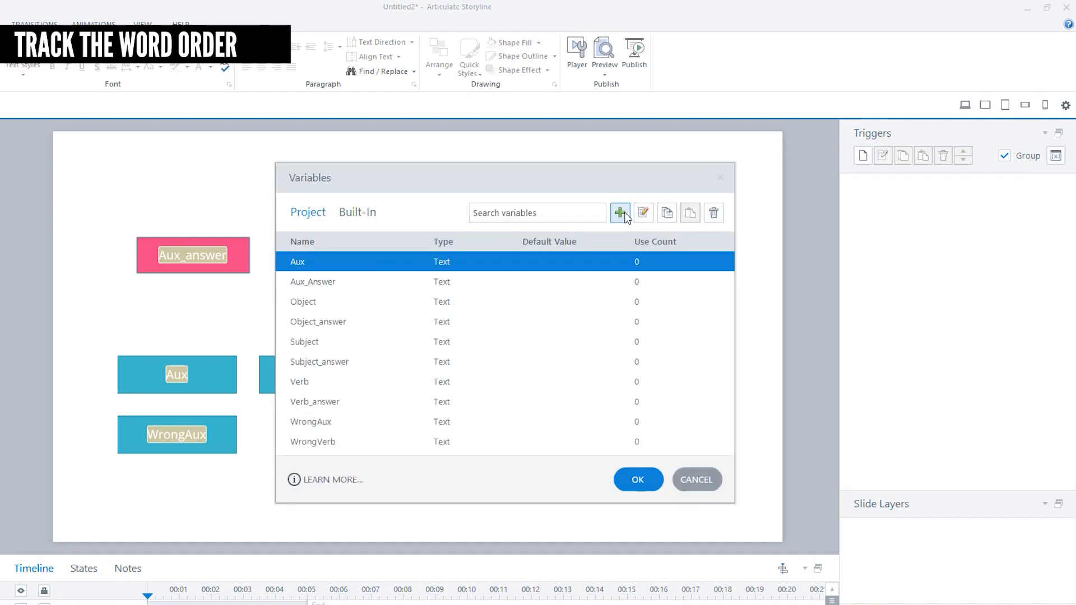
click(627, 212)
text(WordNumber)
key(Tab)
key(Down)
key(Return)
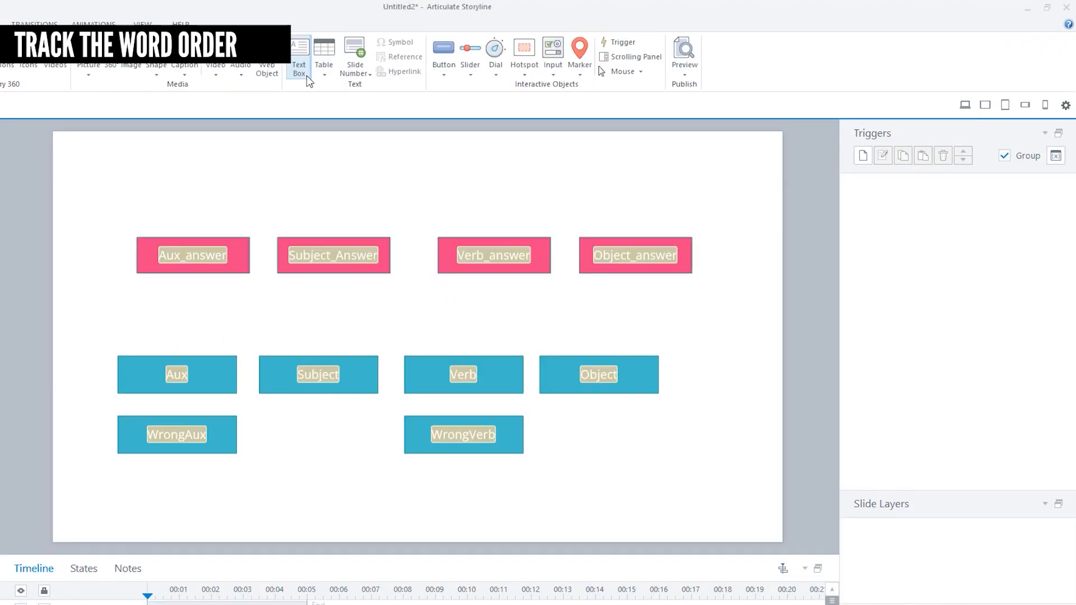
Add a text box above the pink answer boxes reading "WordNumber: %Wordnumber%"
click(305, 78)
mouse_move(399, 154)
mouse_down()
mouse_move(403, 168)
mouse_move(554, 195)
mouse_up()
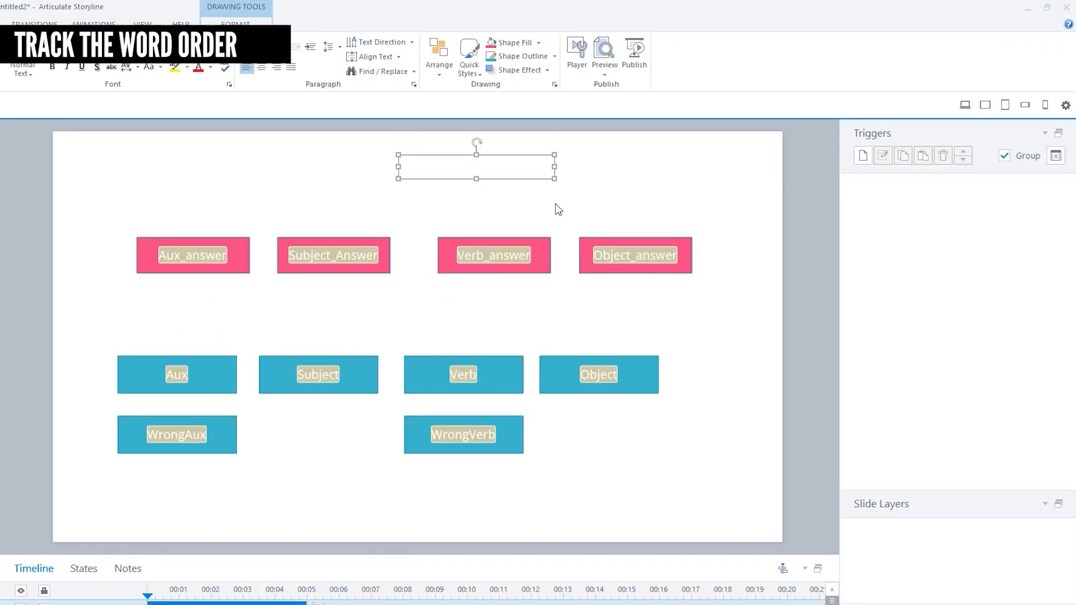
text(WordNumber)
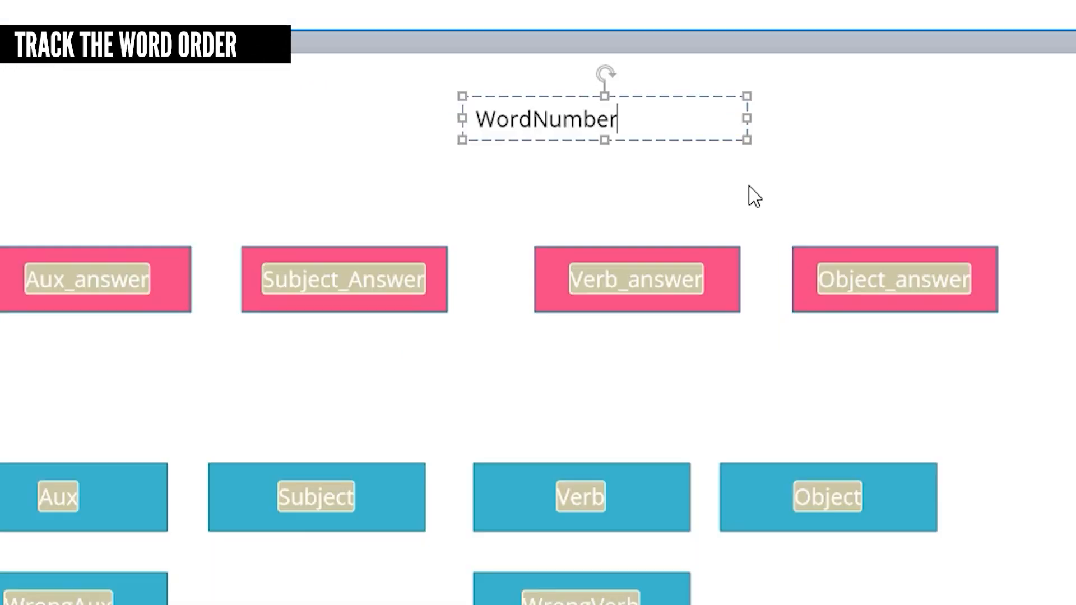
text(: %Wordnumber%)
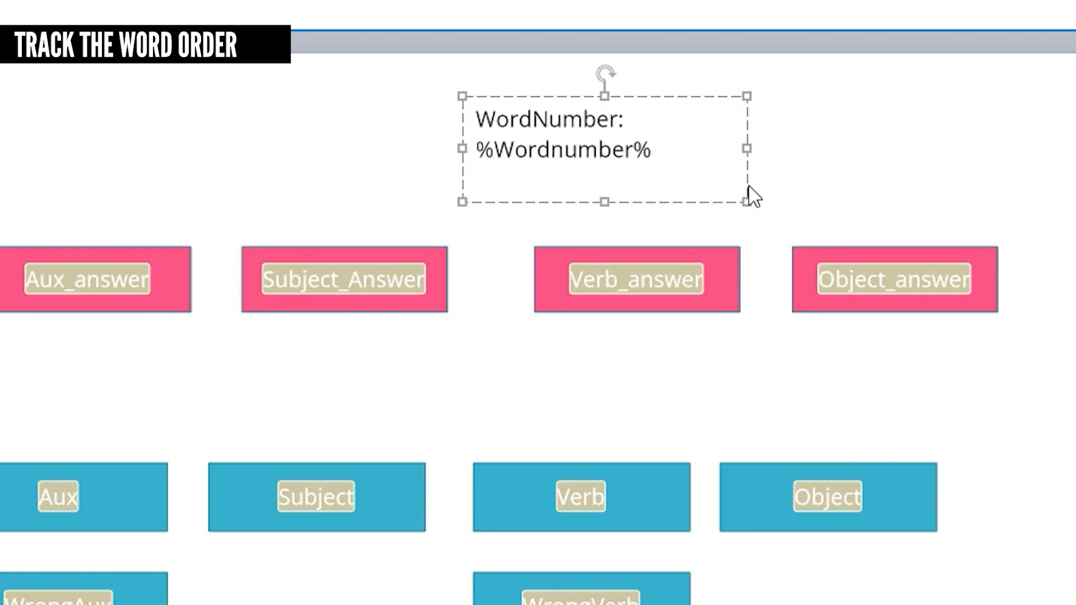
key(BackSpace)
click(863, 174)
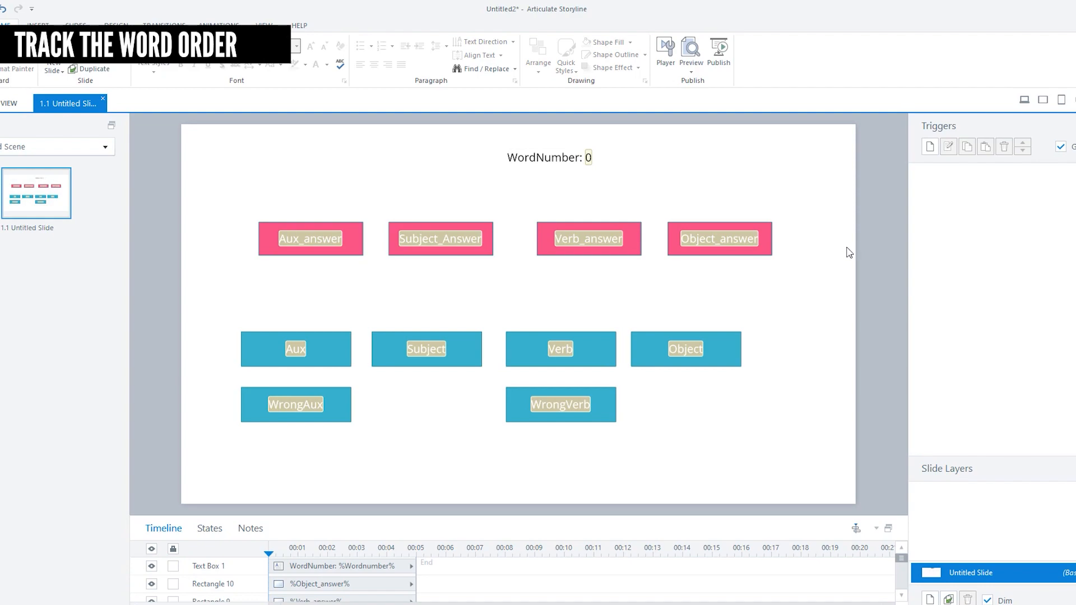
Create a slide trigger that sets WordNumber to value 1 when the timeline starts on this slide
click(929, 147)
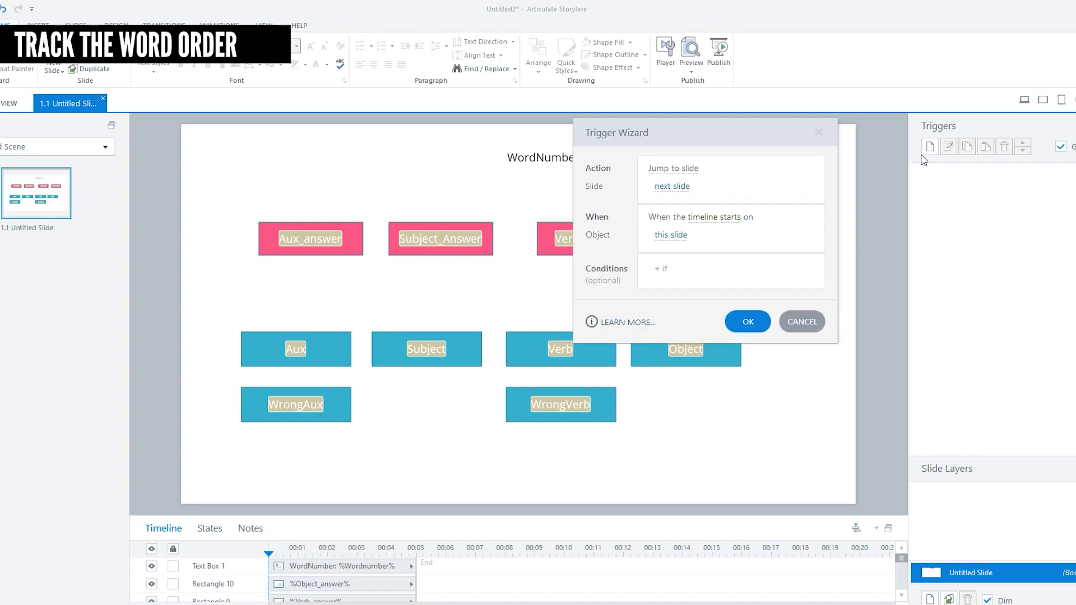
click(673, 168)
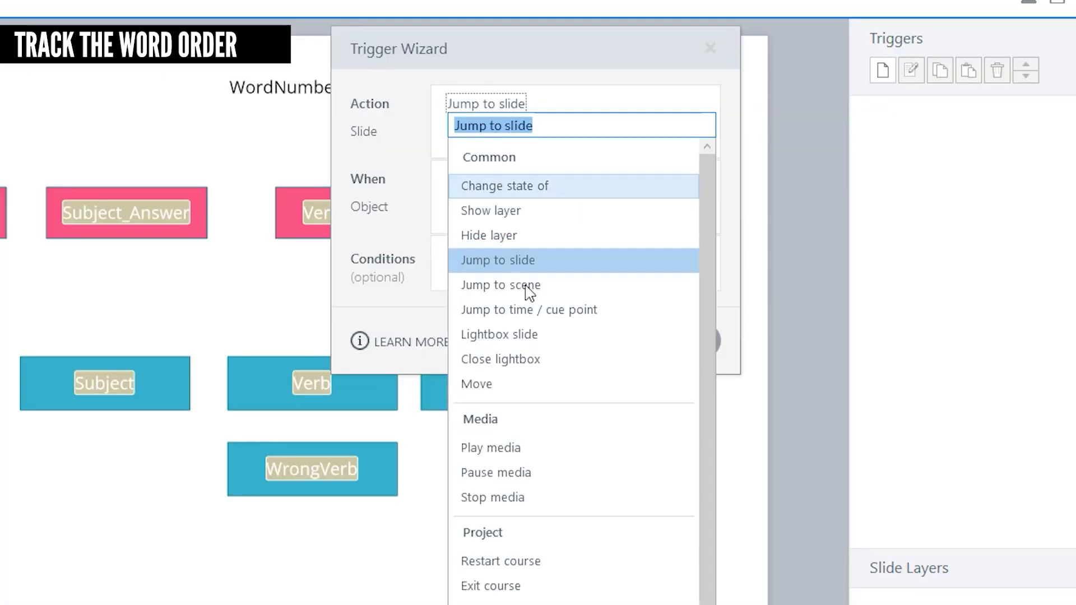
click(543, 604)
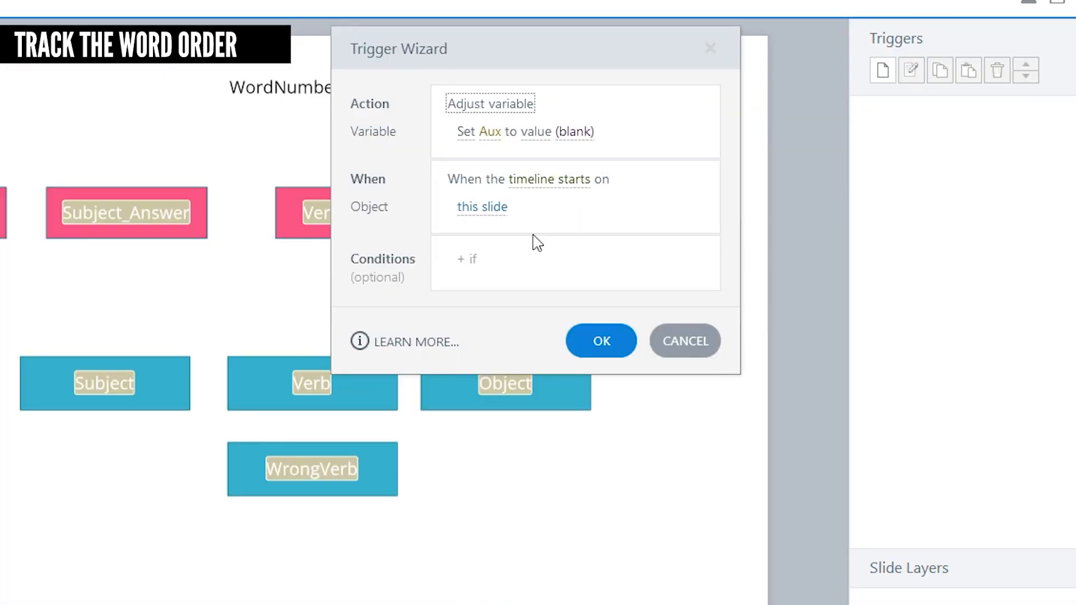
click(491, 134)
click(493, 445)
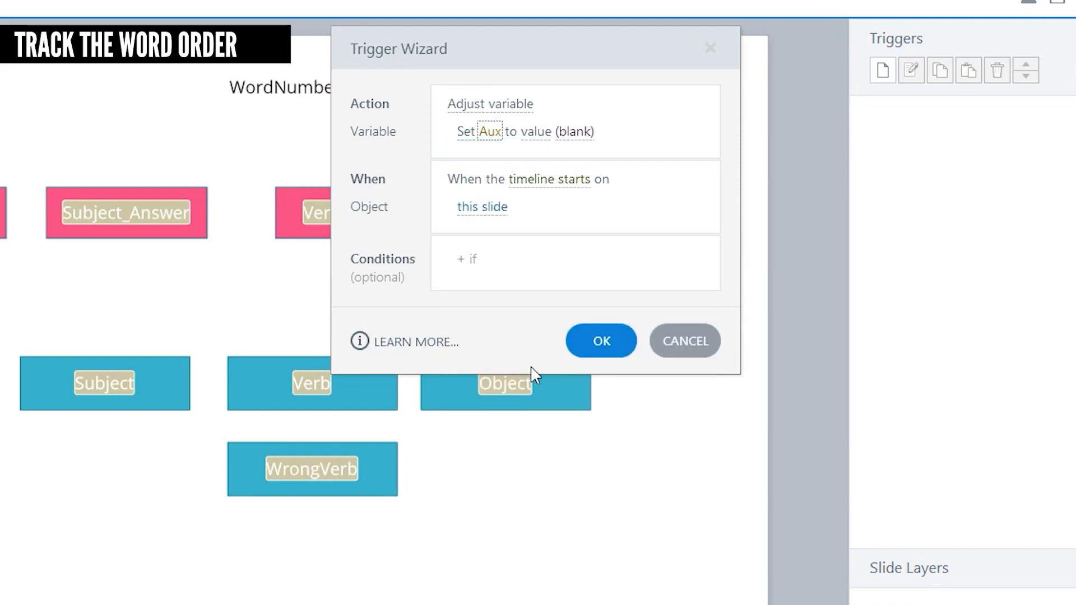
click(616, 132)
text(1)
key(Return)
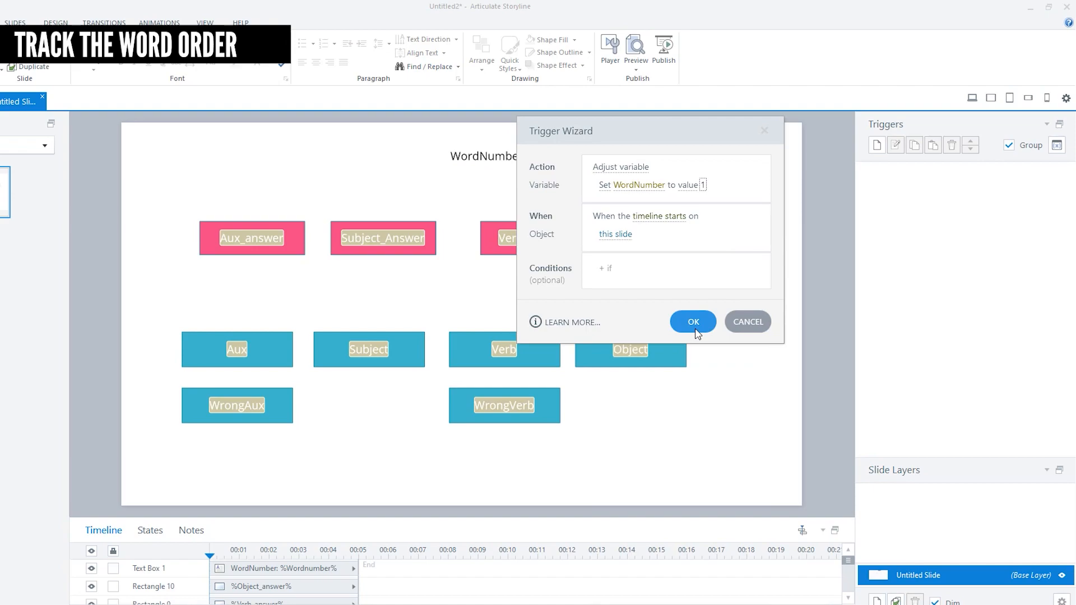
click(603, 348)
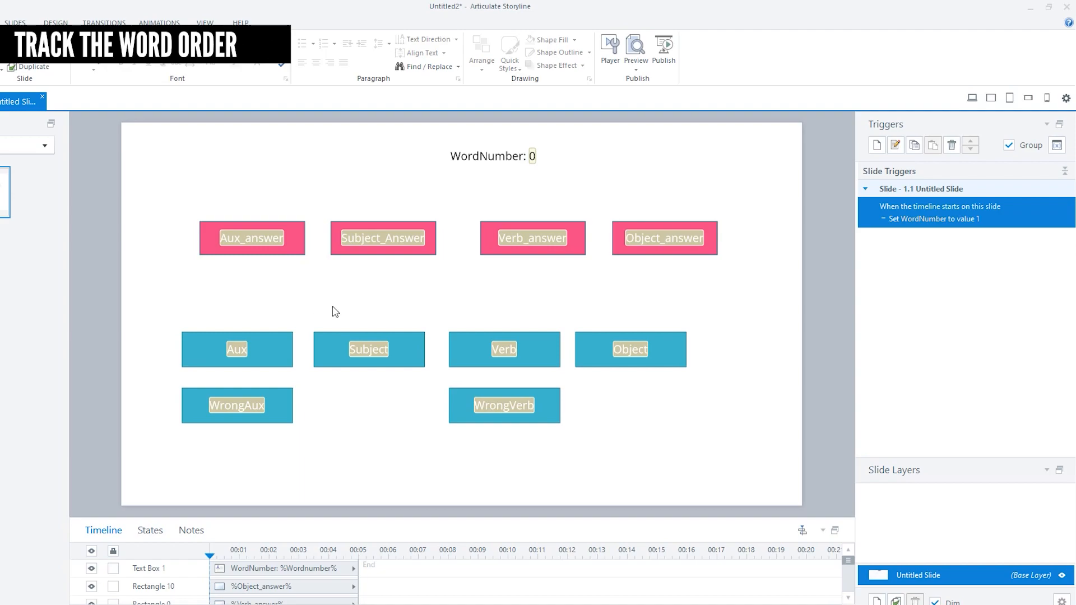
Start a new trigger on the blue Aux button that sets Aux_Answer to the variable Aux
click(259, 333)
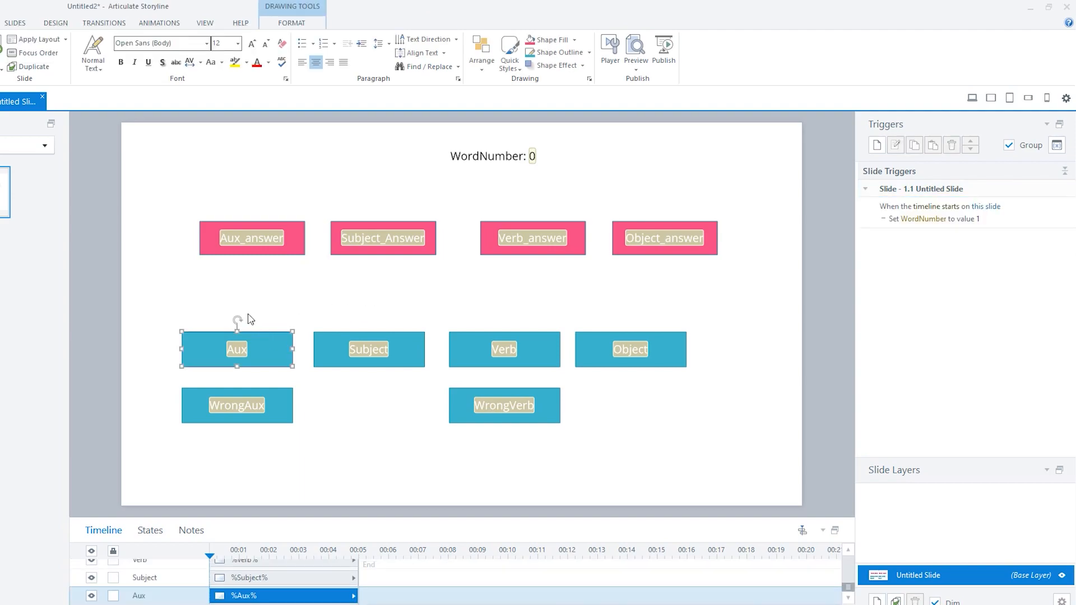
click(875, 147)
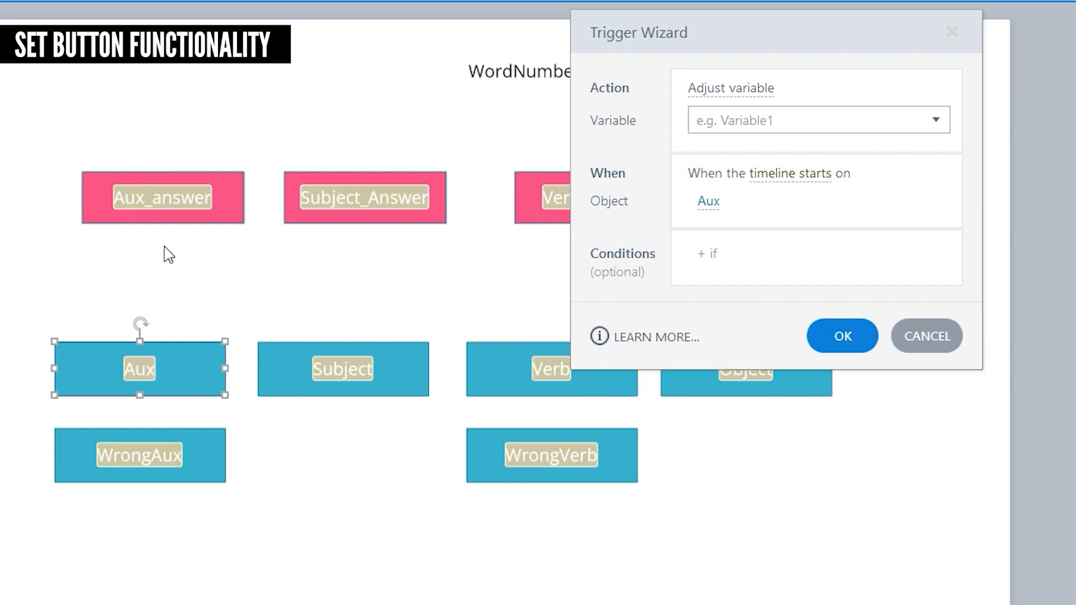
click(759, 133)
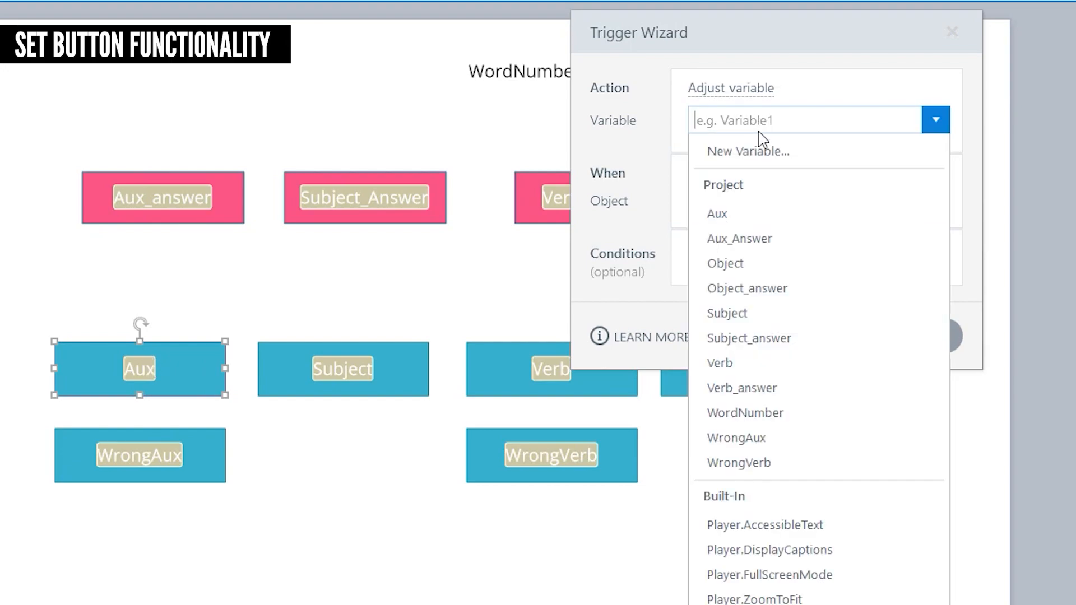
click(739, 237)
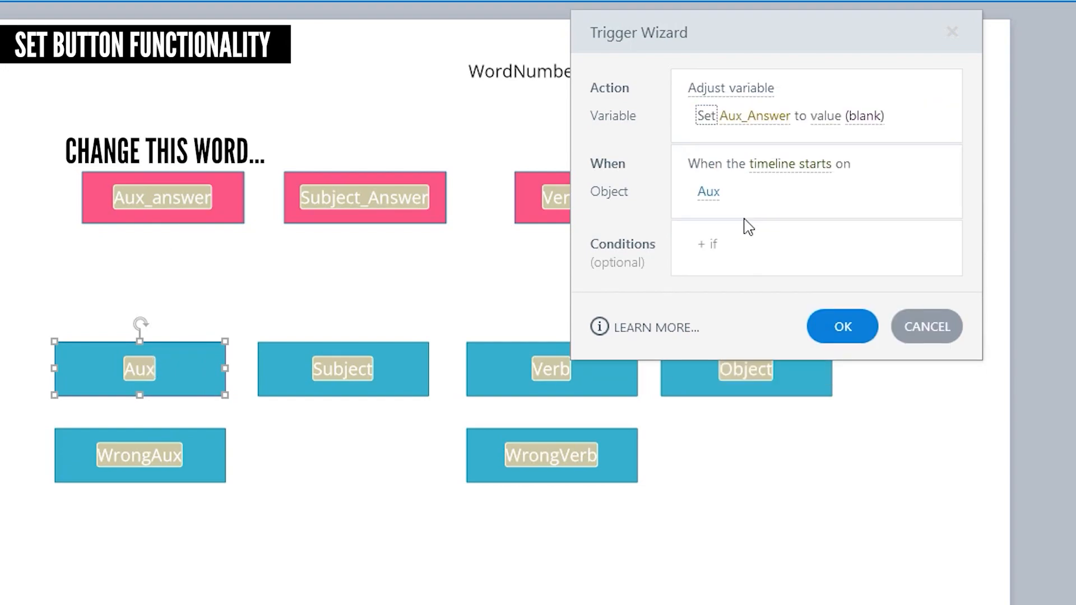
click(819, 118)
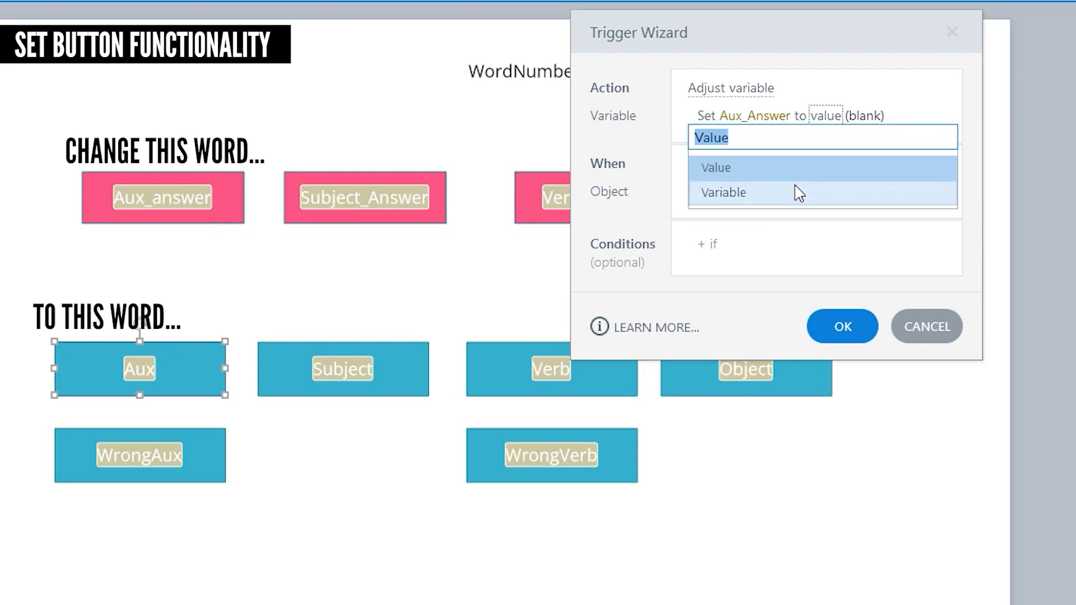
click(799, 194)
click(887, 120)
click(783, 229)
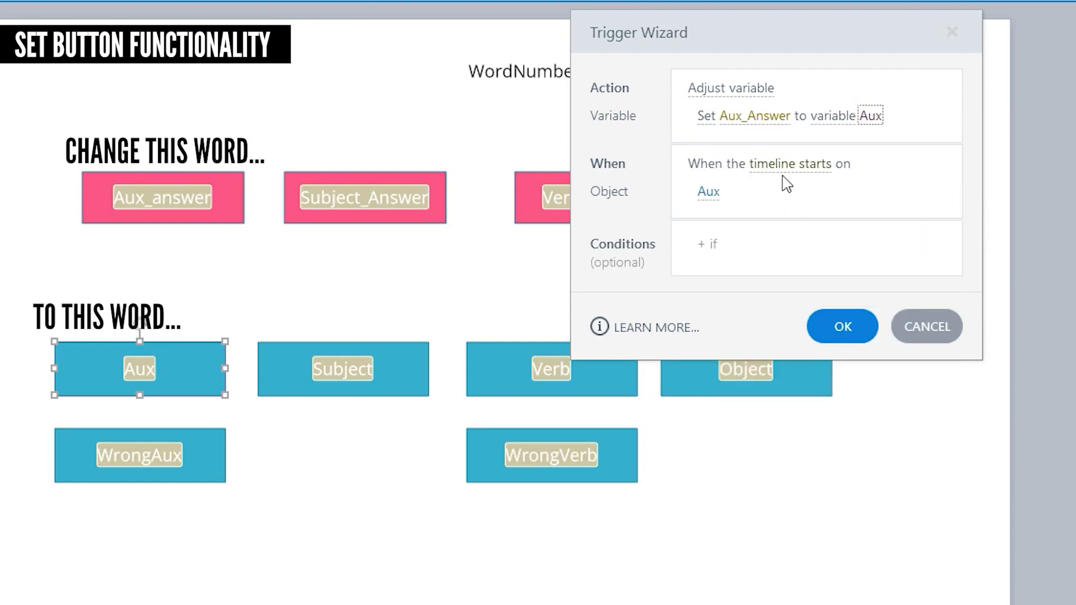
Make the Aux trigger run when the user clicks Aux, on the condition that WordNumber equals value 1
click(781, 171)
click(807, 244)
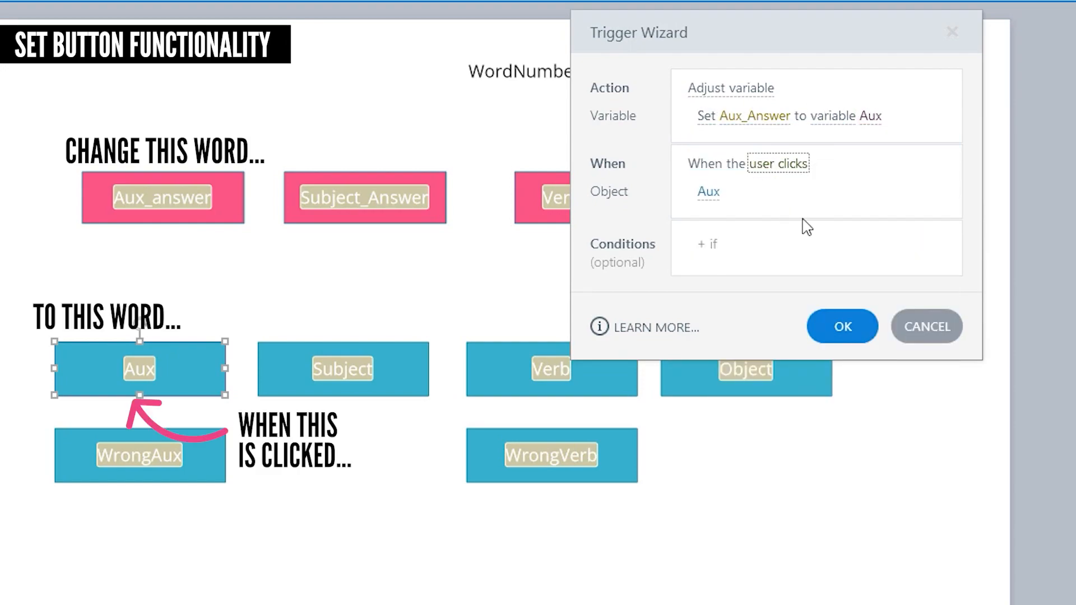
click(778, 246)
click(764, 576)
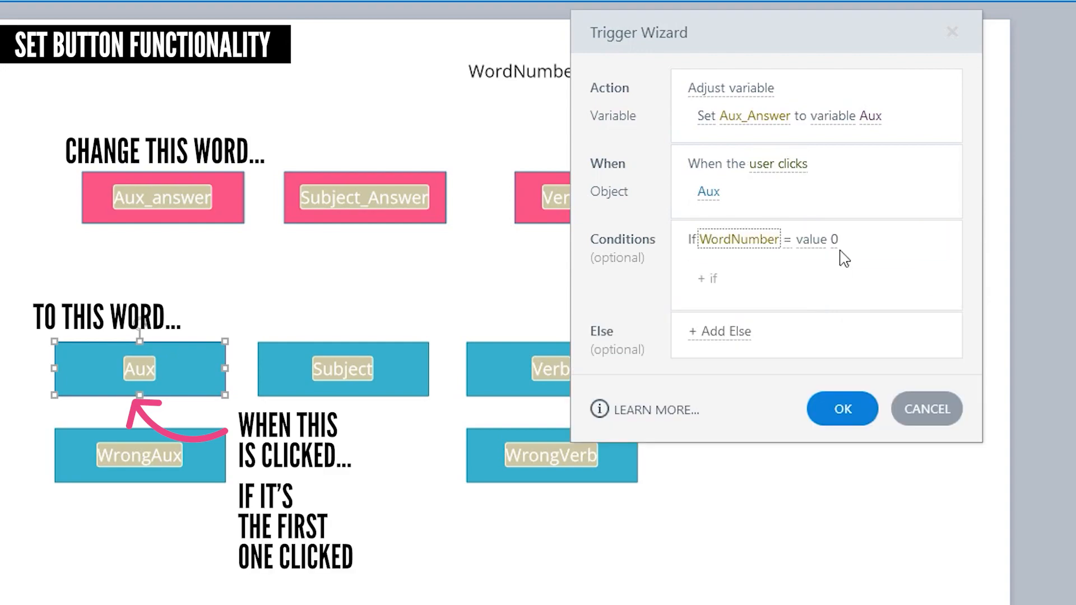
click(833, 240)
text(1)
key(Return)
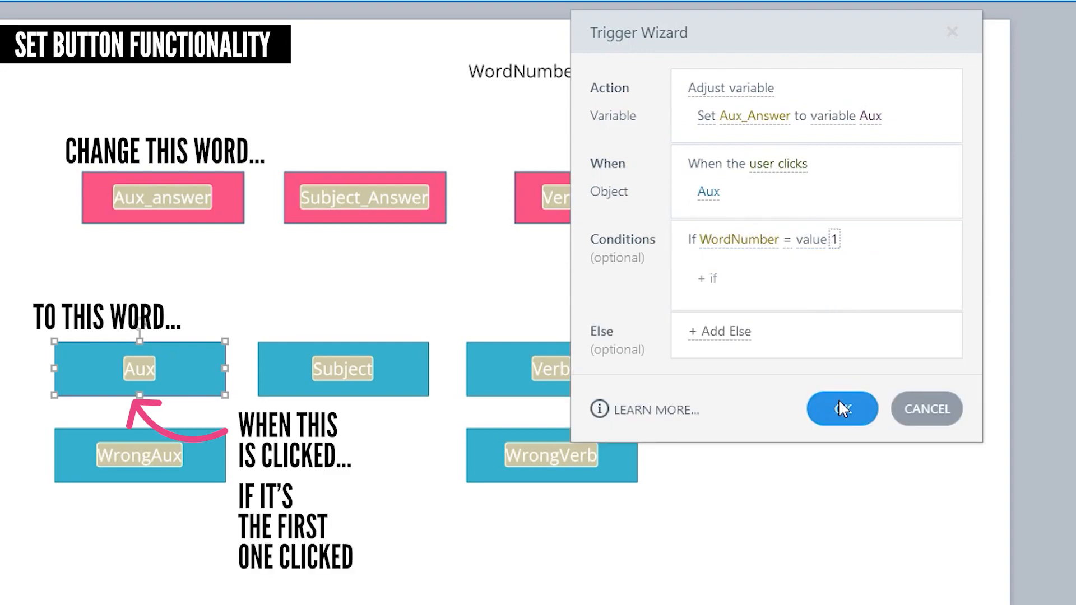
click(840, 408)
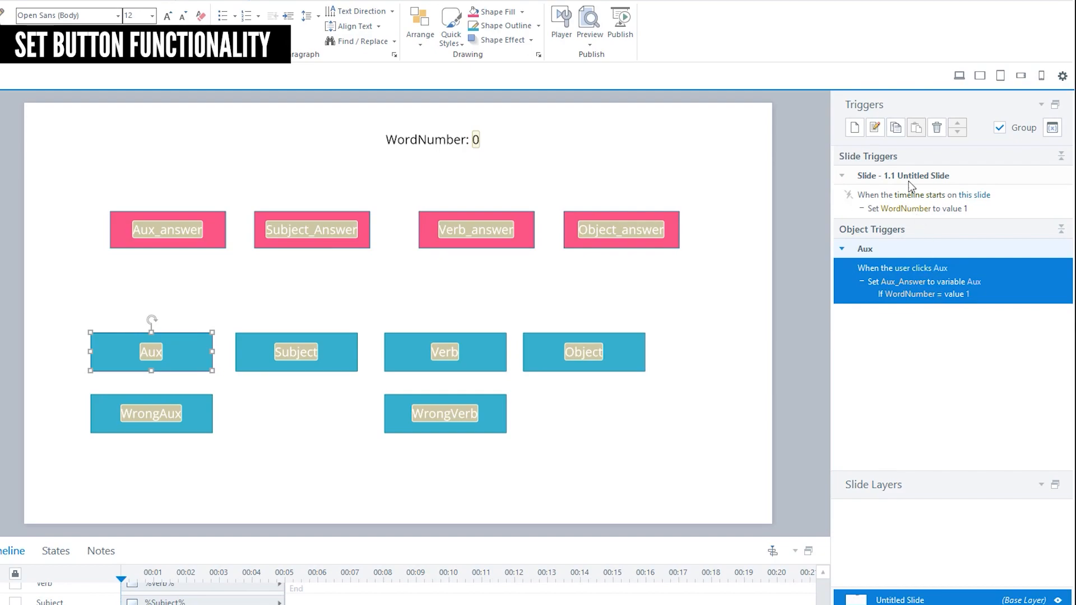
Paste three copies of the Aux_Answer trigger onto the Aux button
click(920, 130)
click(919, 130)
click(920, 131)
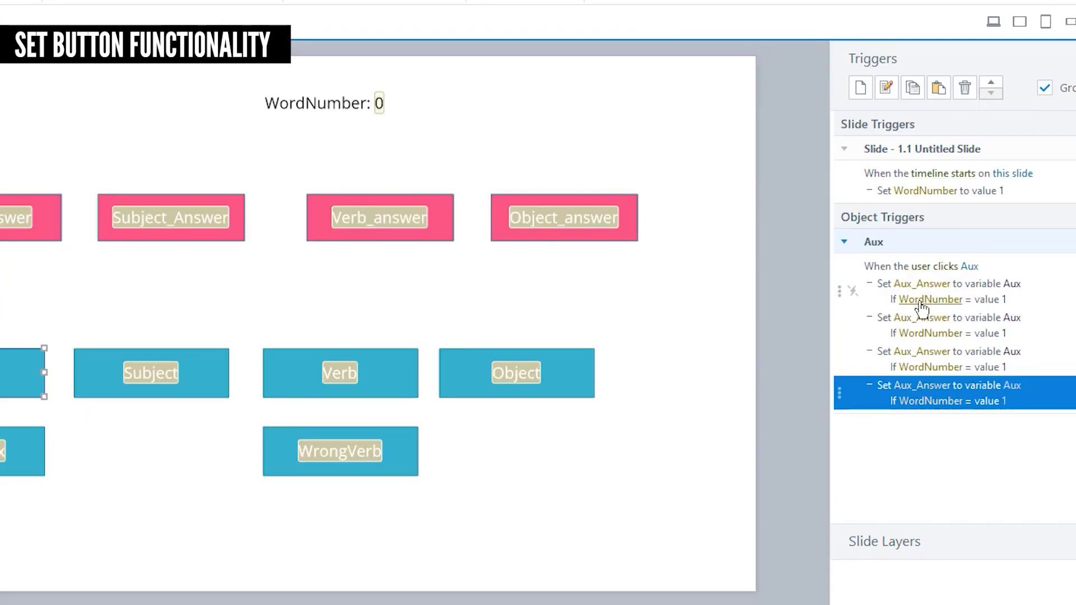
Change the second Aux trigger to set Subject_answer if WordNumber equals 2
click(967, 321)
text(2)
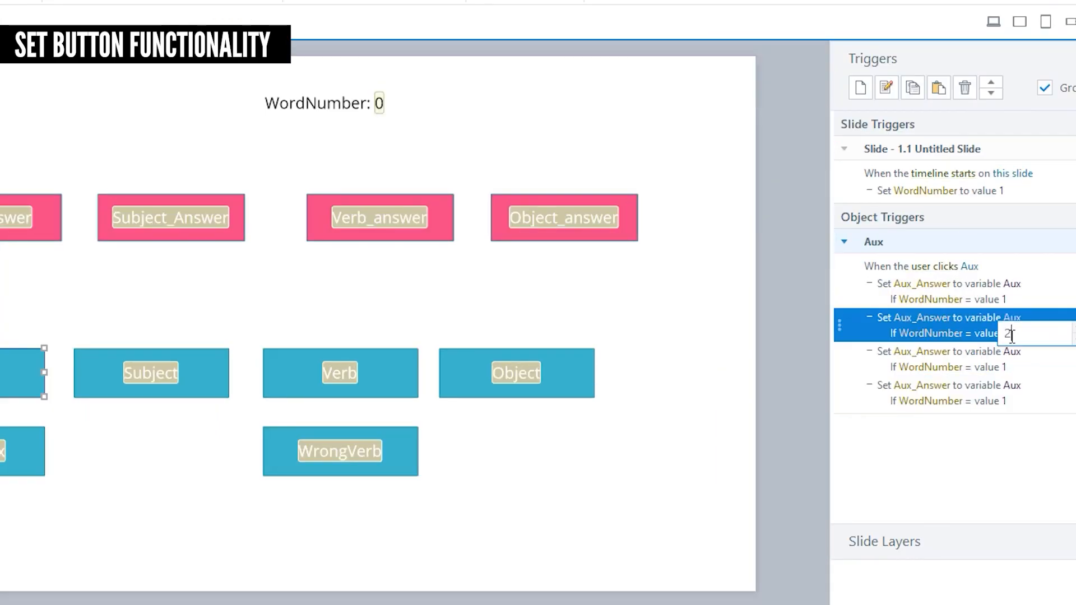
click(798, 348)
click(914, 325)
click(914, 324)
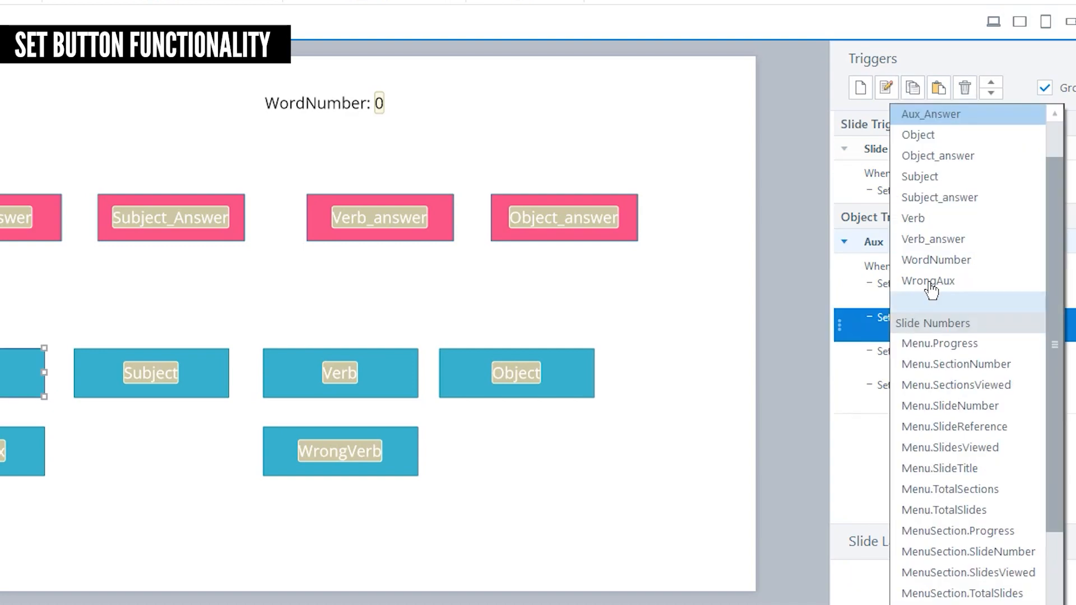
click(934, 196)
click(812, 338)
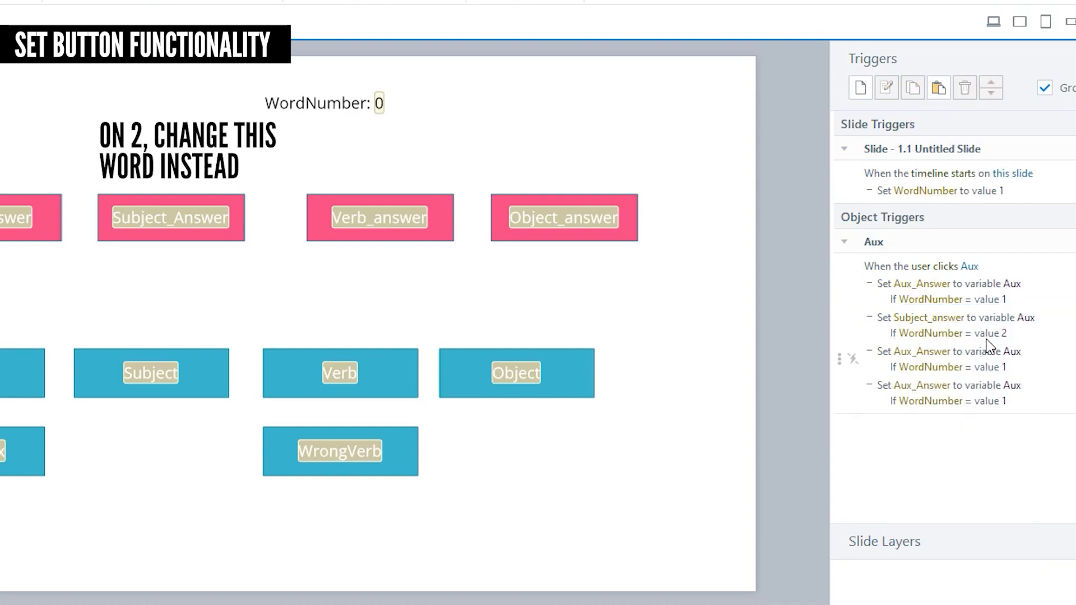
Change the third Aux trigger to set Verb_answer if WordNumber equals 3
click(1003, 367)
text(3)
click(807, 382)
click(909, 351)
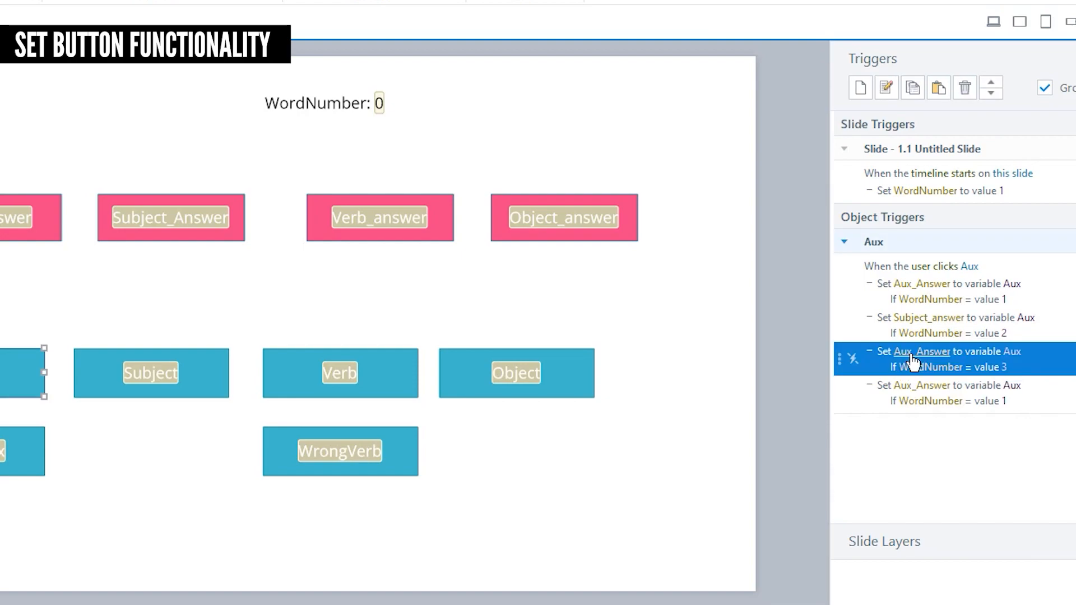
click(906, 238)
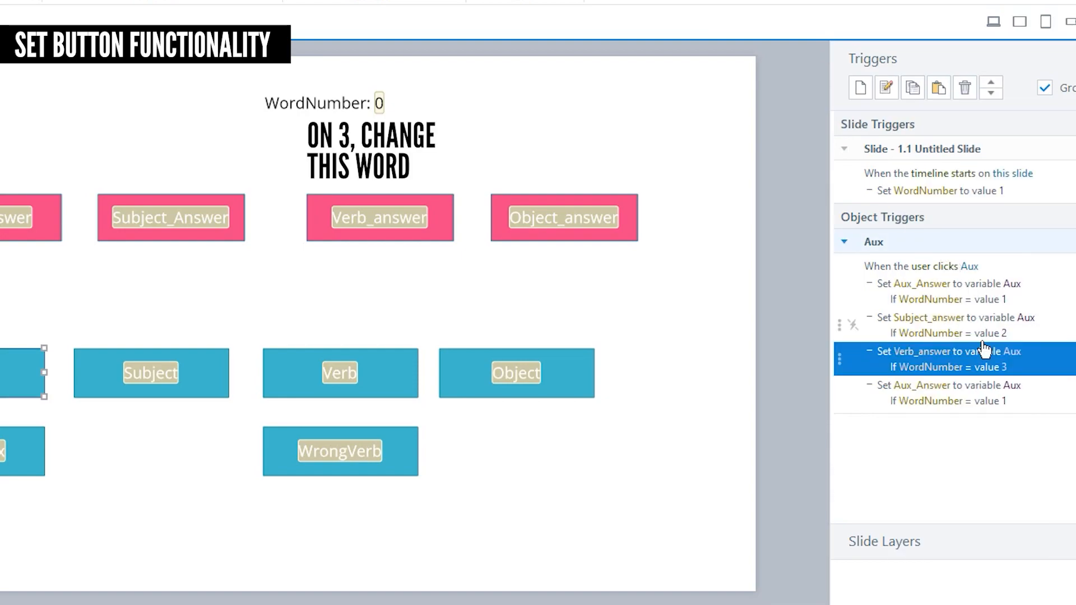
Change the fourth Aux trigger to set Object_answer if WordNumber equals 4
click(1003, 401)
text(4)
click(975, 432)
click(934, 386)
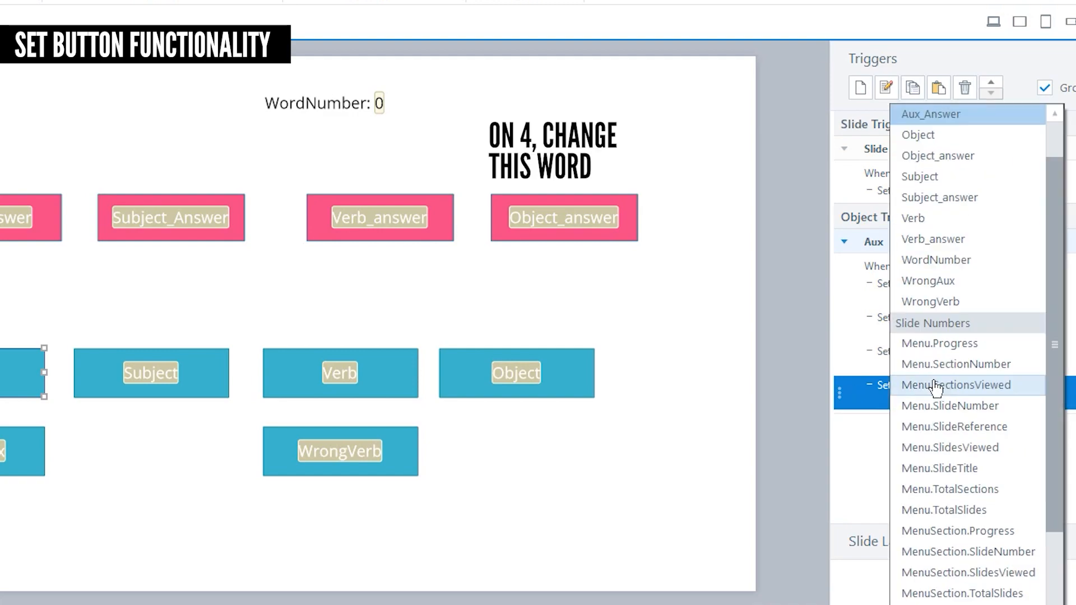
click(933, 155)
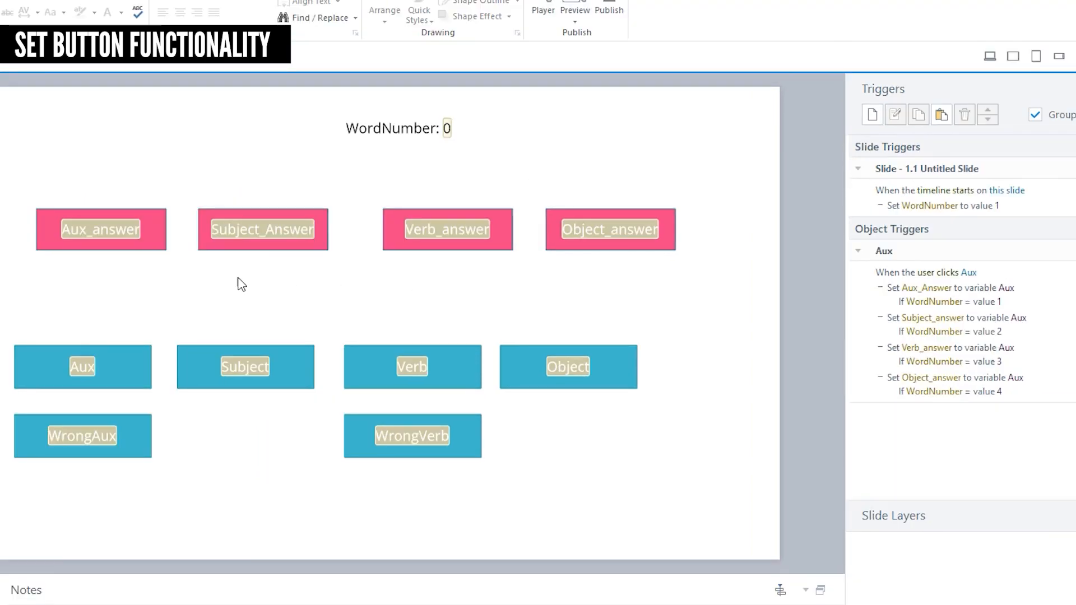
Duplicate the fourth Aux trigger and change the copy's target variable to WordNumber
click(1061, 384)
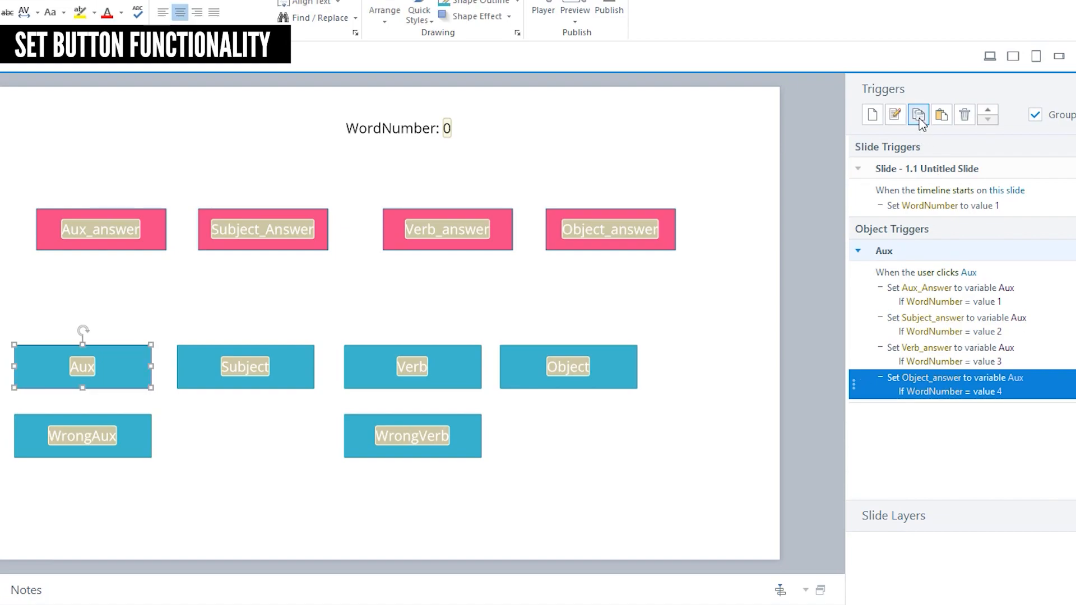
click(941, 116)
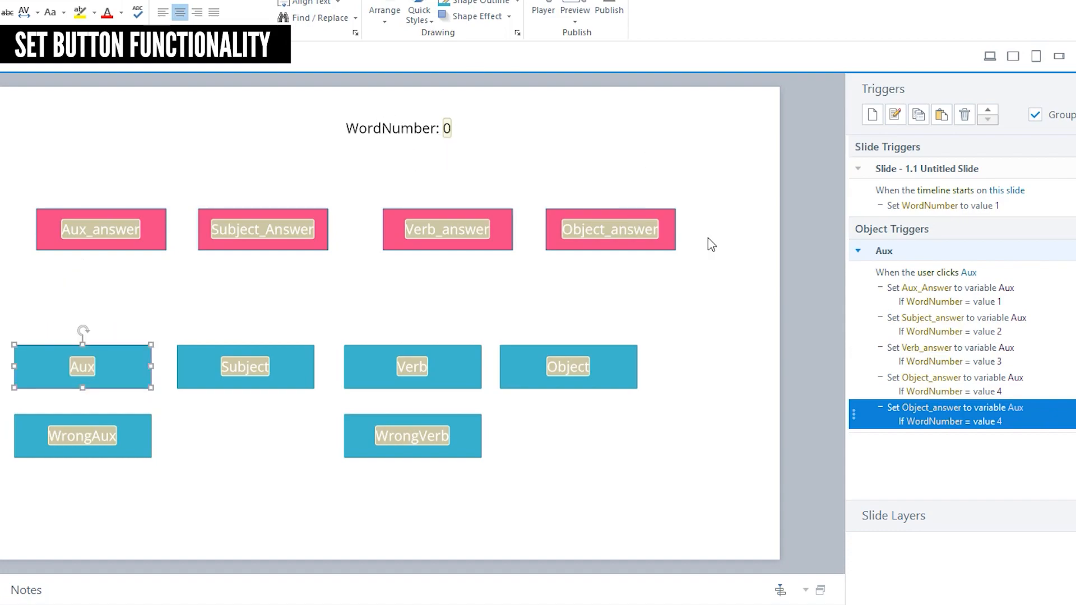
click(925, 409)
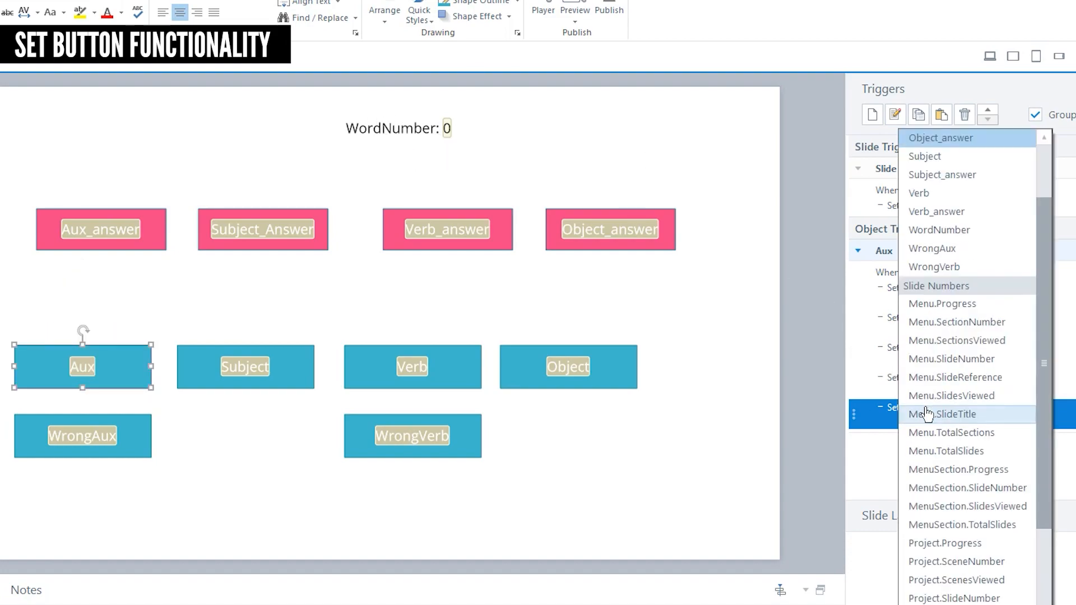
click(947, 240)
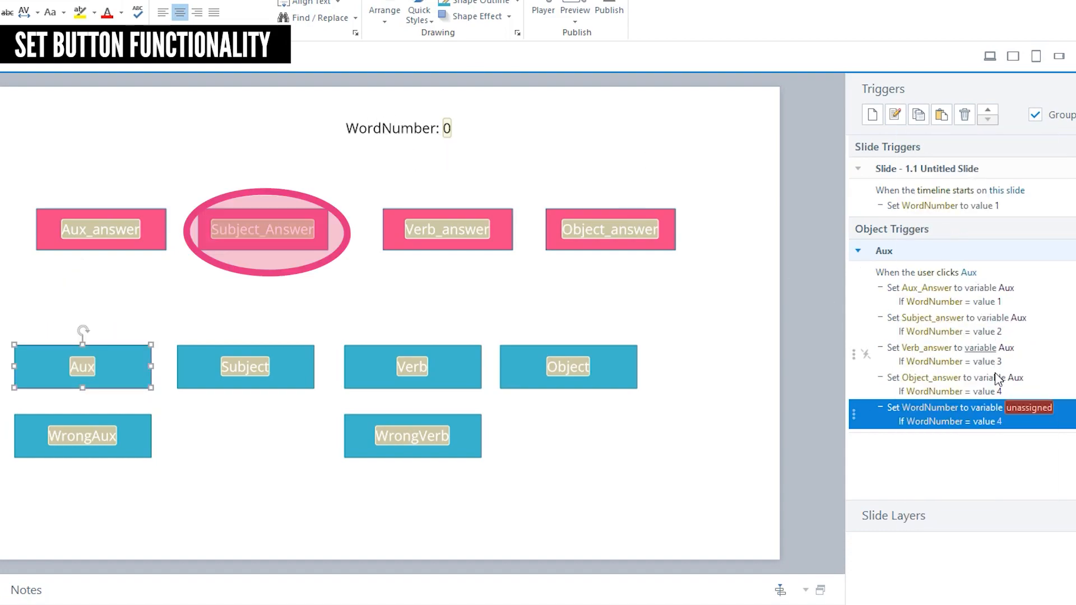
Change the copied Aux trigger's operation so that it adds value 1 to WordNumber
click(981, 410)
click(892, 408)
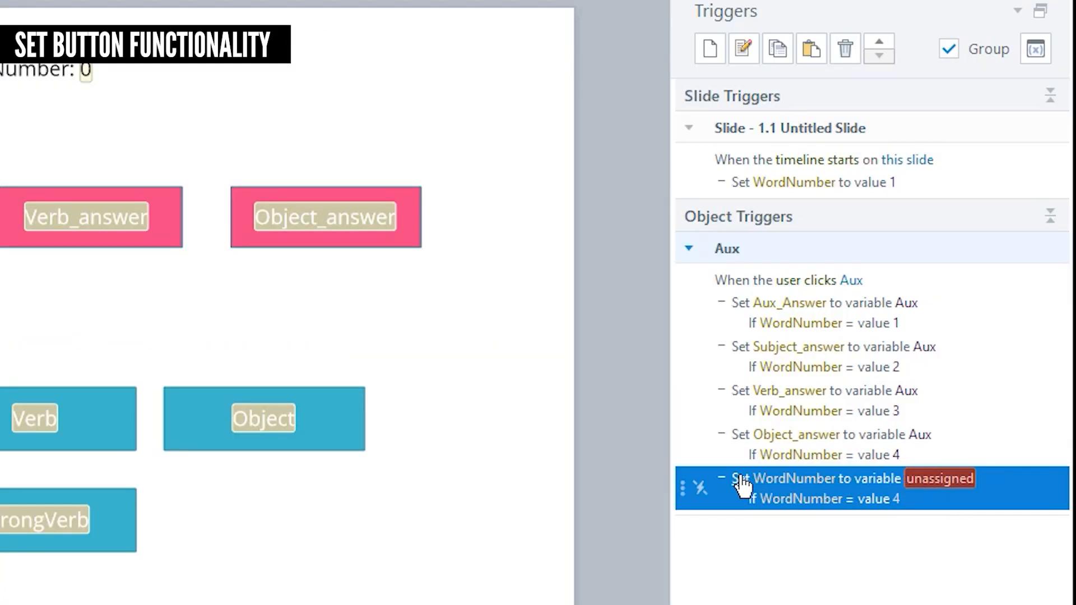
click(742, 482)
scroll(790, 191, up, 2)
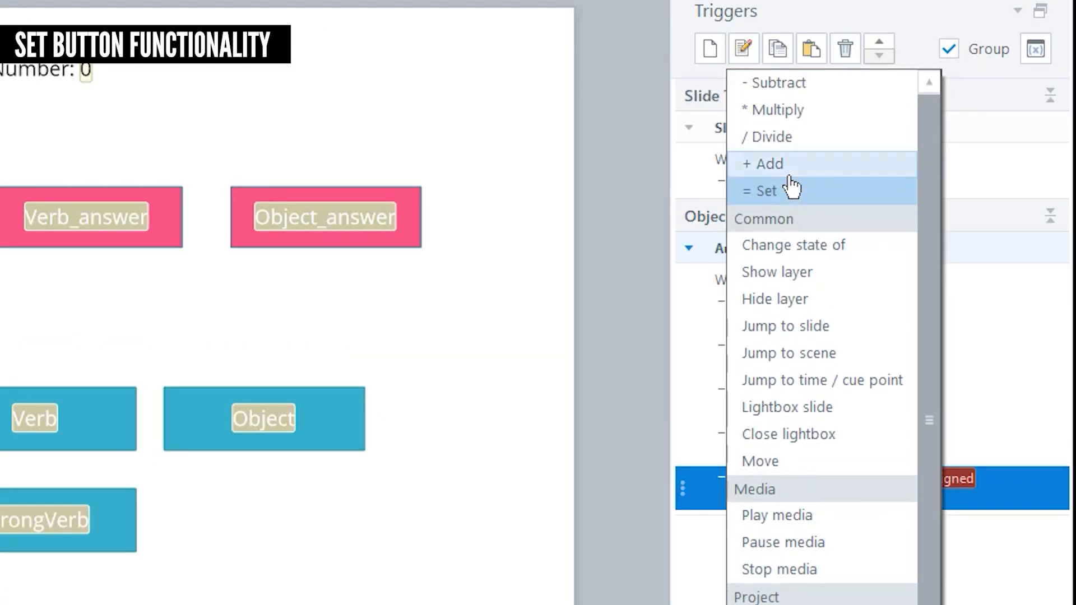
click(789, 171)
click(783, 481)
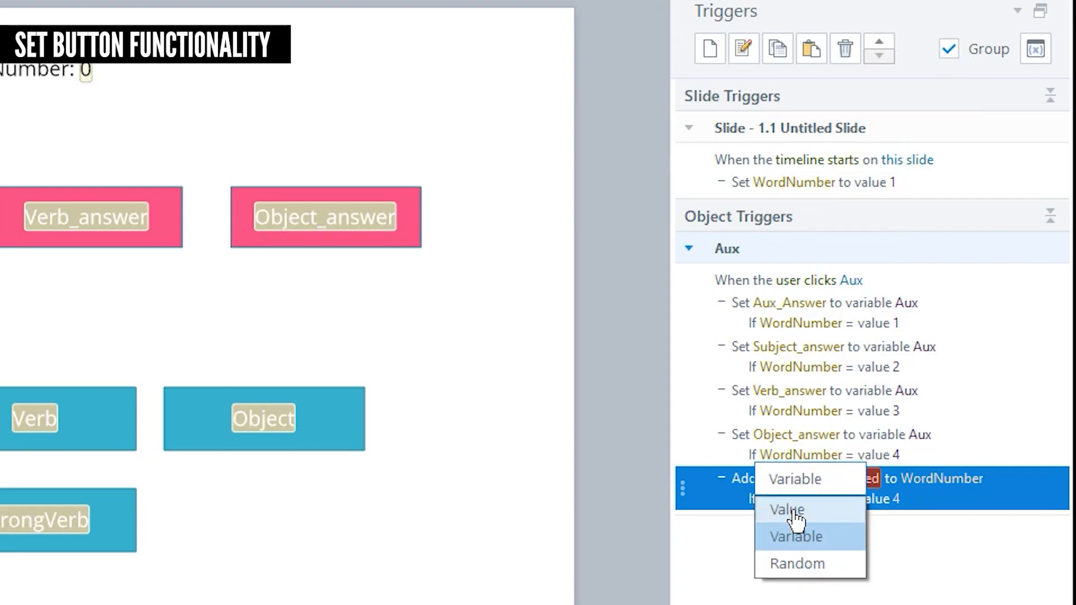
click(788, 509)
click(804, 483)
text(1)
key(Return)
Remove the WordNumber = 4 condition from the Aux trigger that adds 1 to WordNumber
double_click(953, 496)
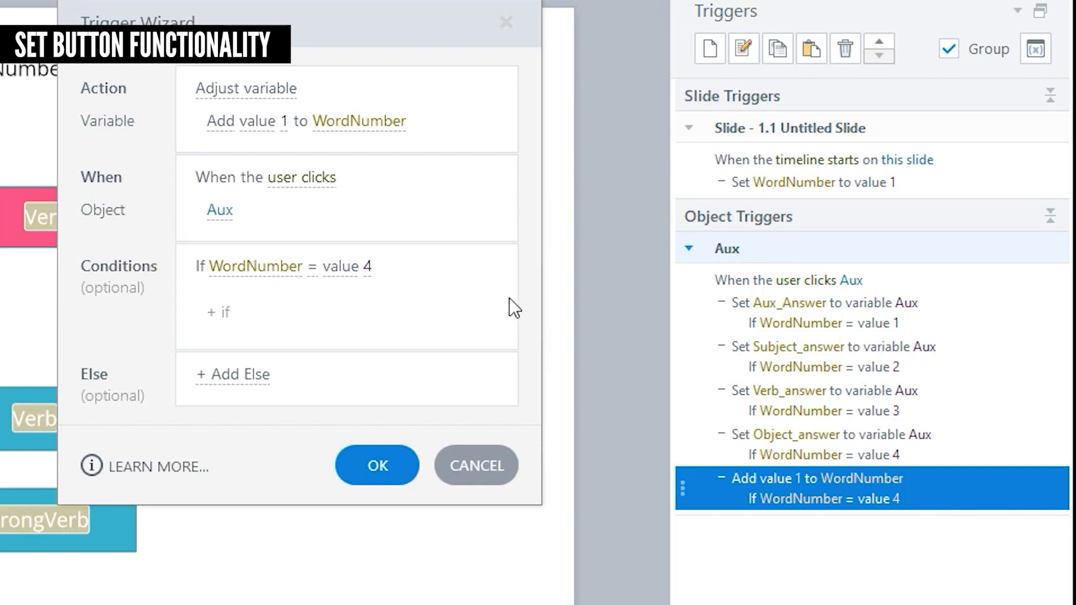
click(502, 266)
click(408, 395)
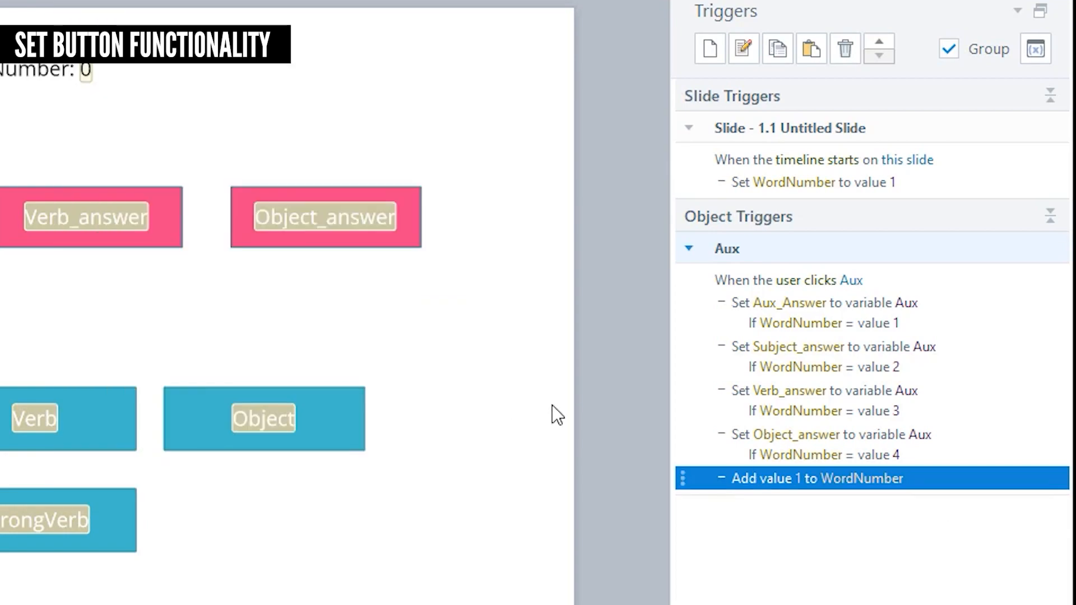
click(607, 419)
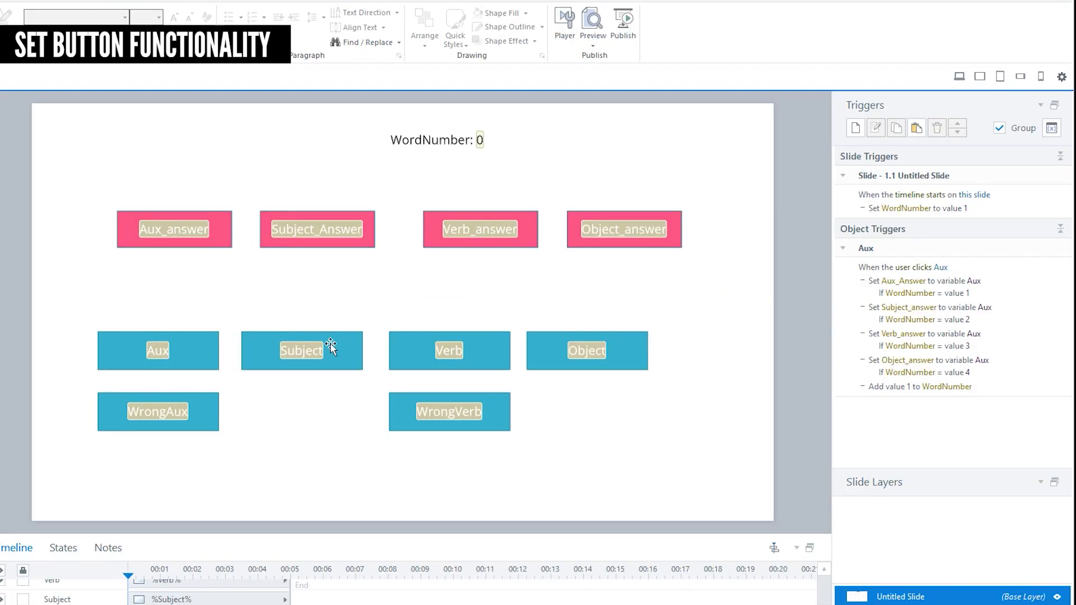
Set the Aux variable's default value to "Hello" in the project variables
click(197, 357)
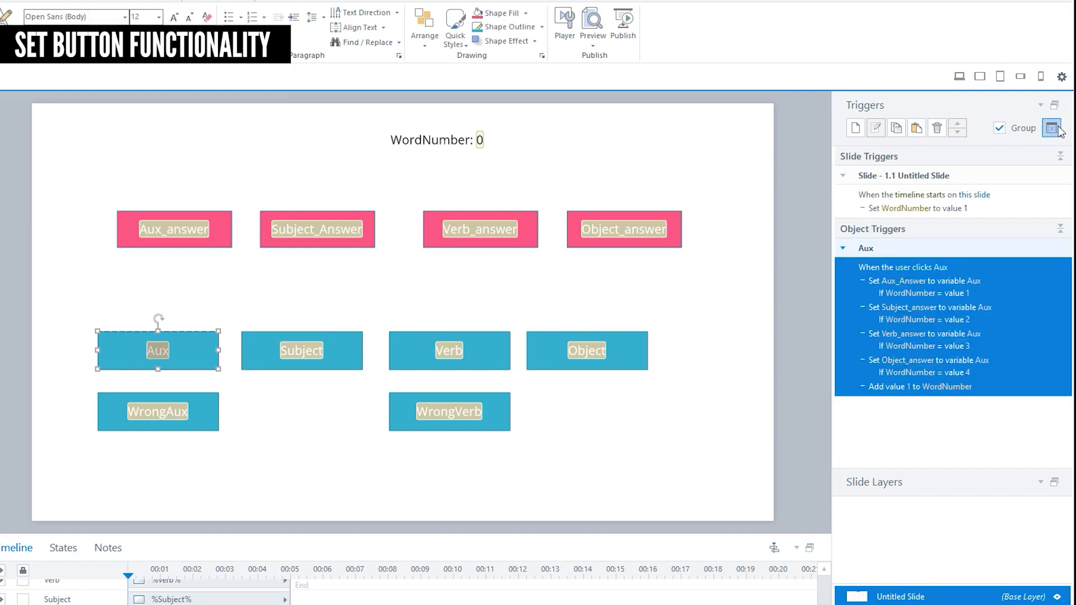
click(1051, 128)
click(663, 202)
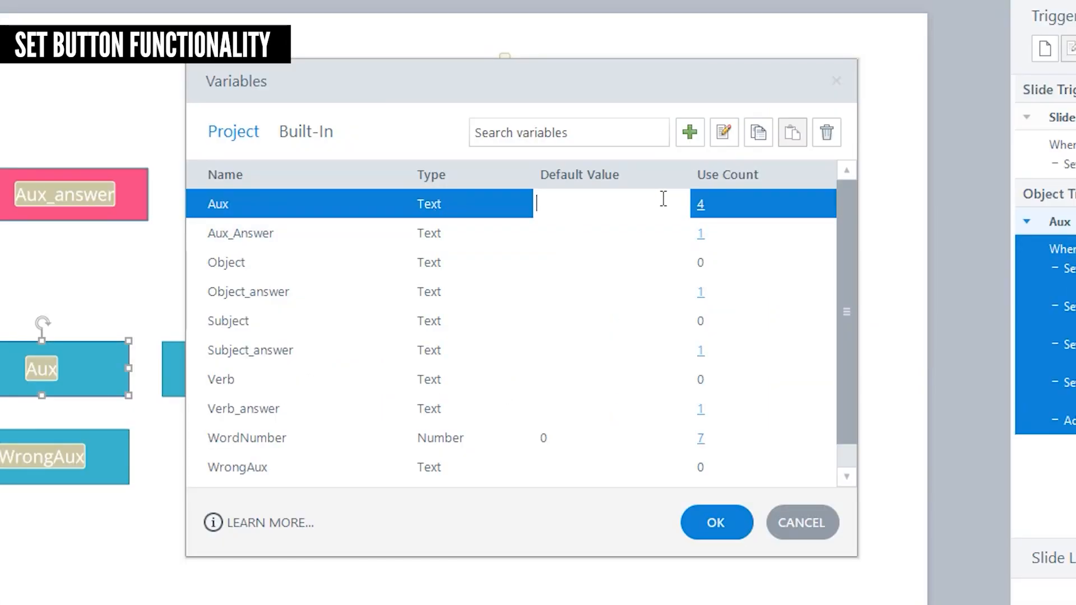
click(706, 524)
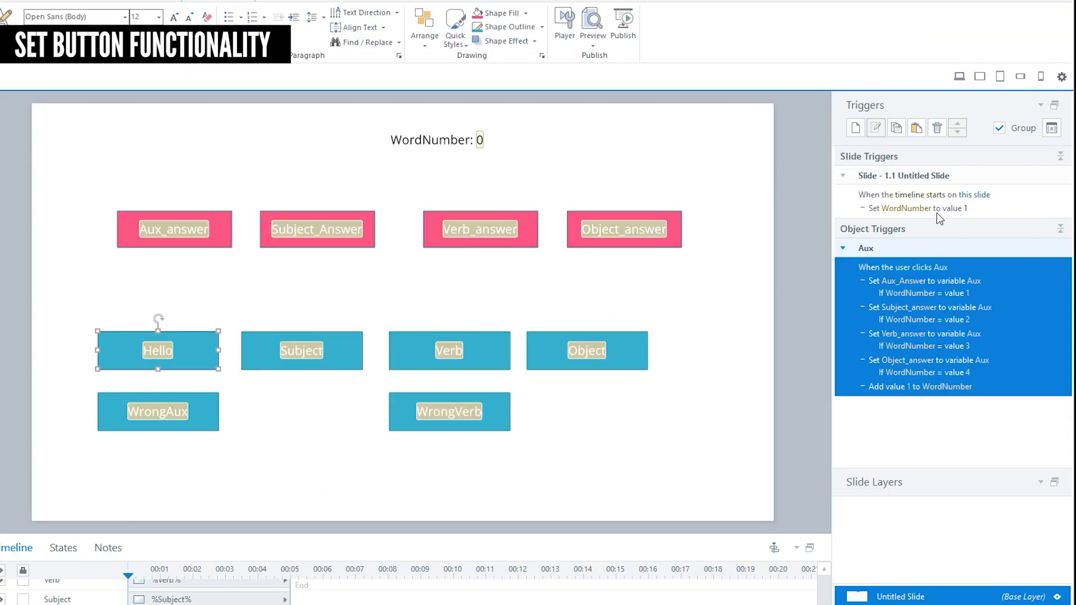
Preview the slide and activate the Aux word button four times to test filling the answer boxes
click(956, 78)
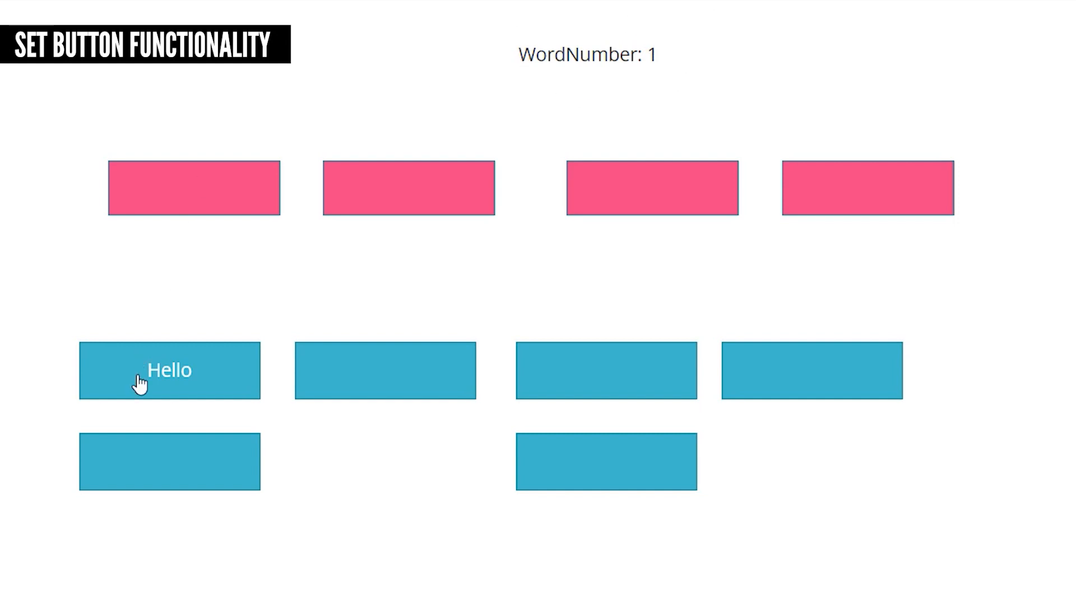
click(151, 384)
click(192, 385)
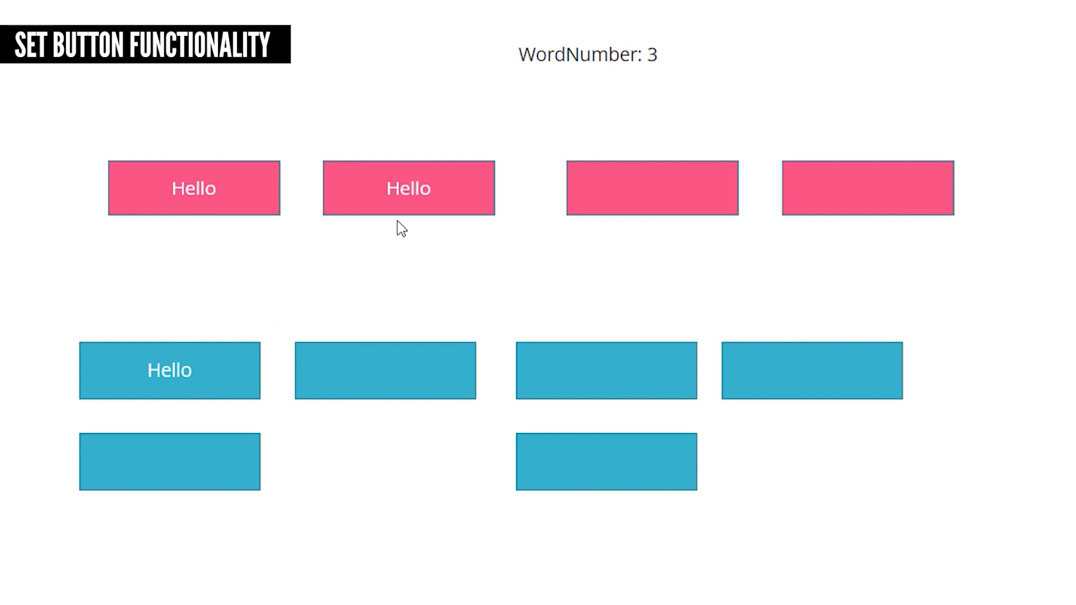
click(226, 381)
click(226, 382)
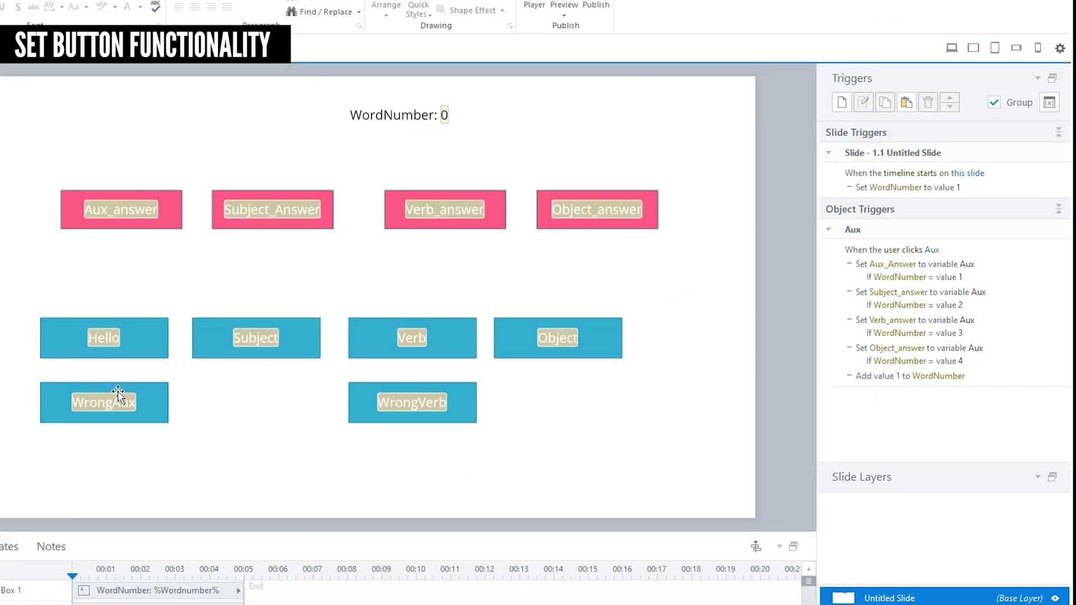
Copy all the Aux button's triggers and paste them onto the Subject, Verb, Object, WrongVerb and WrongAux buttons
click(995, 255)
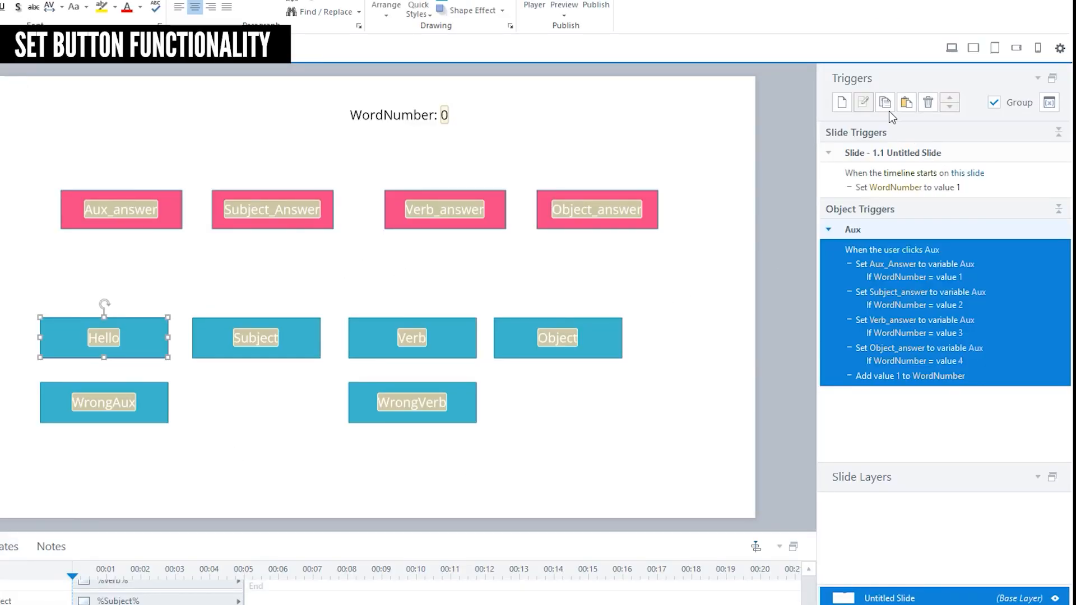
click(264, 342)
shift+click(437, 339)
shift+click(560, 338)
shift+click(411, 402)
shift+click(140, 407)
click(906, 102)
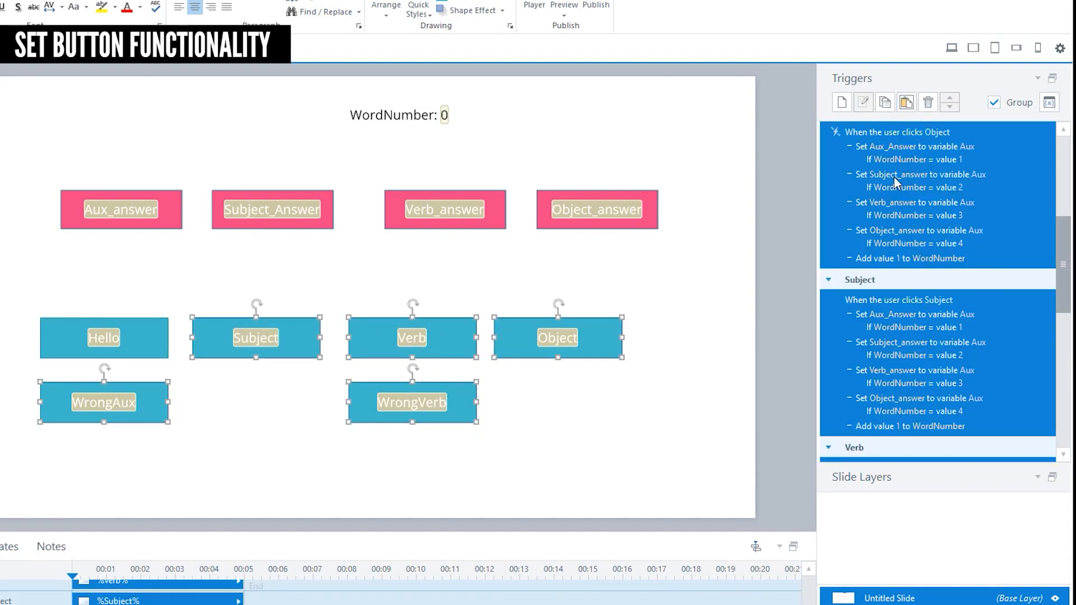
click(514, 409)
Change the source variable from Aux to Subject in all four answer triggers of the Subject button
click(286, 347)
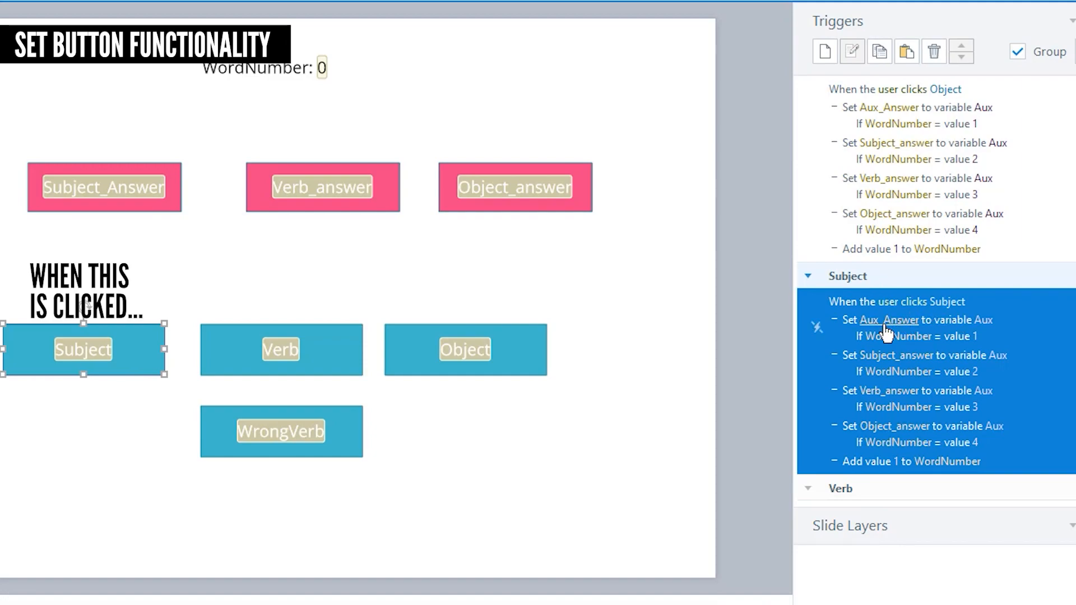
click(984, 323)
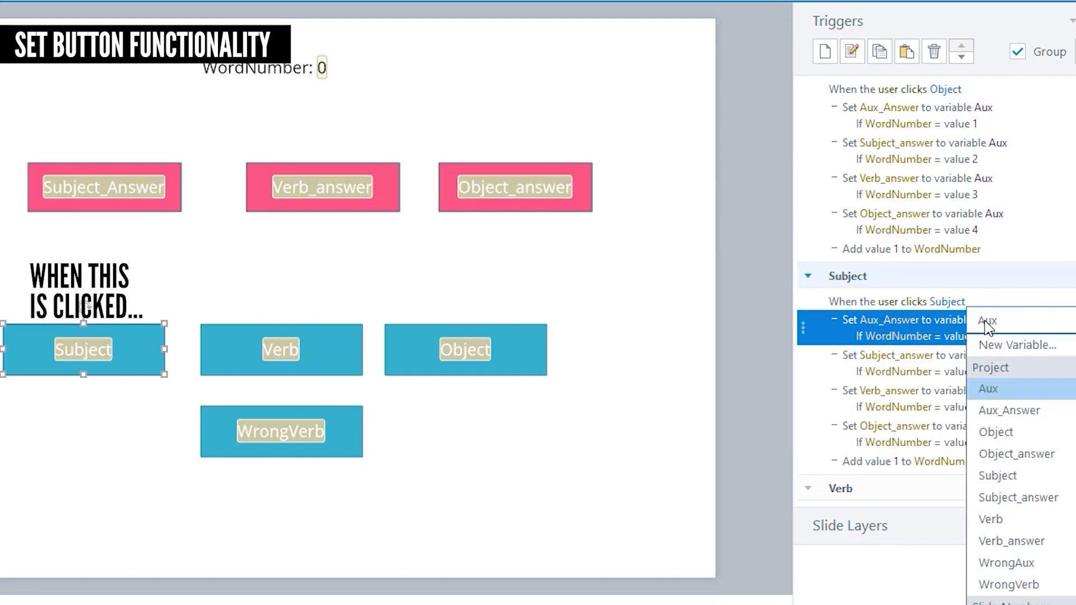
click(993, 474)
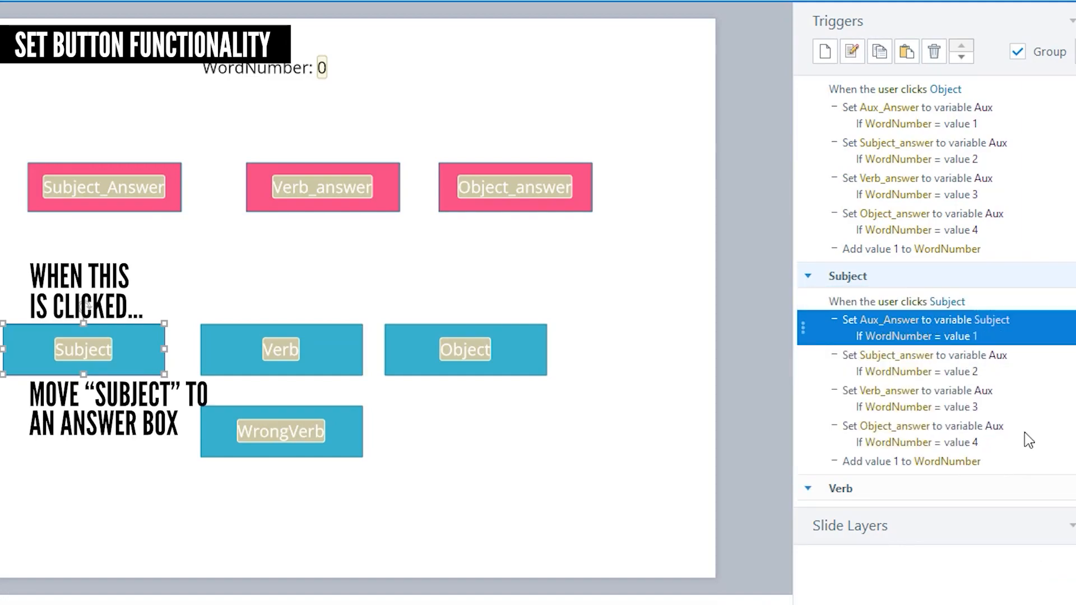
click(1003, 357)
click(991, 511)
click(985, 390)
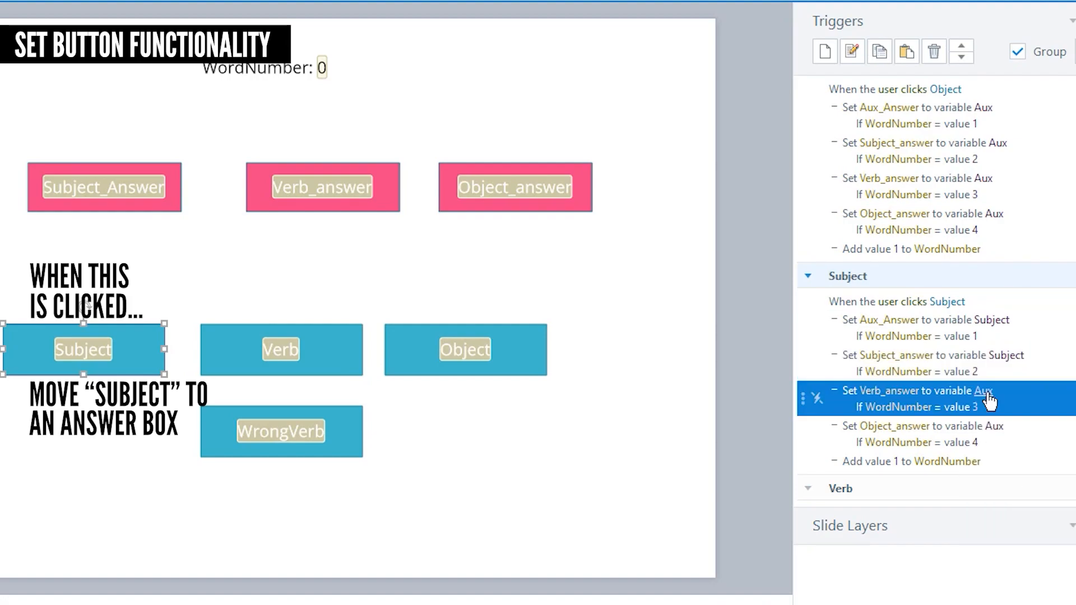
click(990, 496)
click(993, 426)
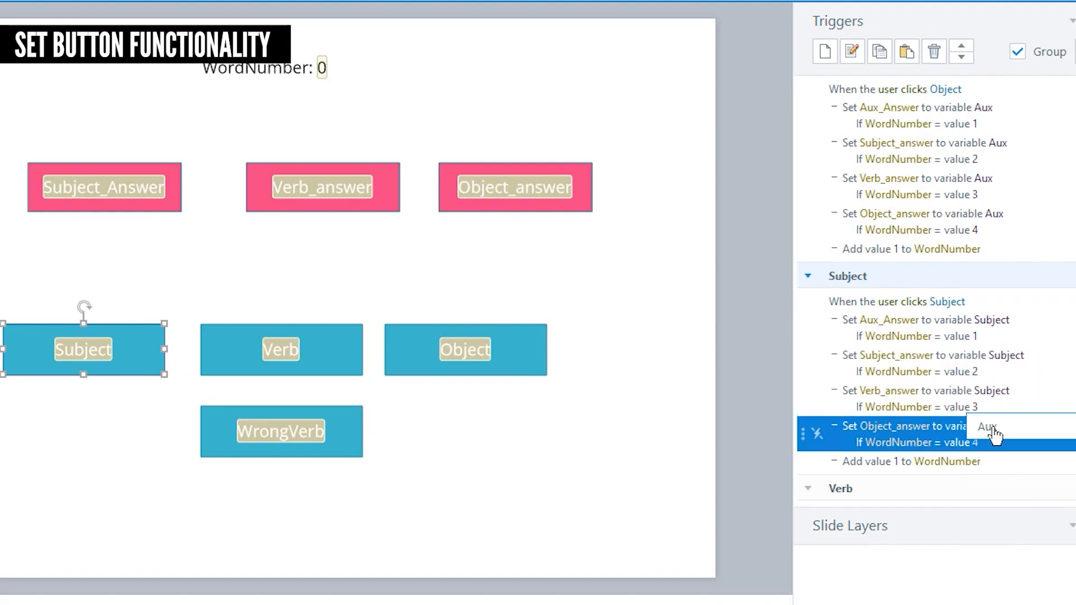
click(977, 498)
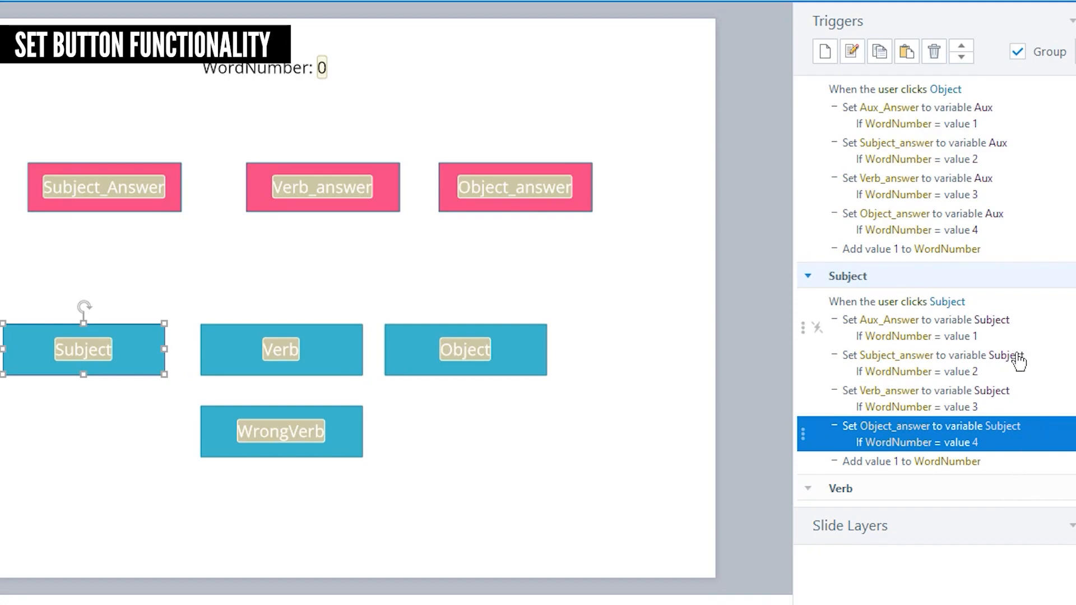
Change the source variable from Aux to Verb in all four answer triggers of the Verb button
click(343, 362)
click(984, 351)
click(1016, 550)
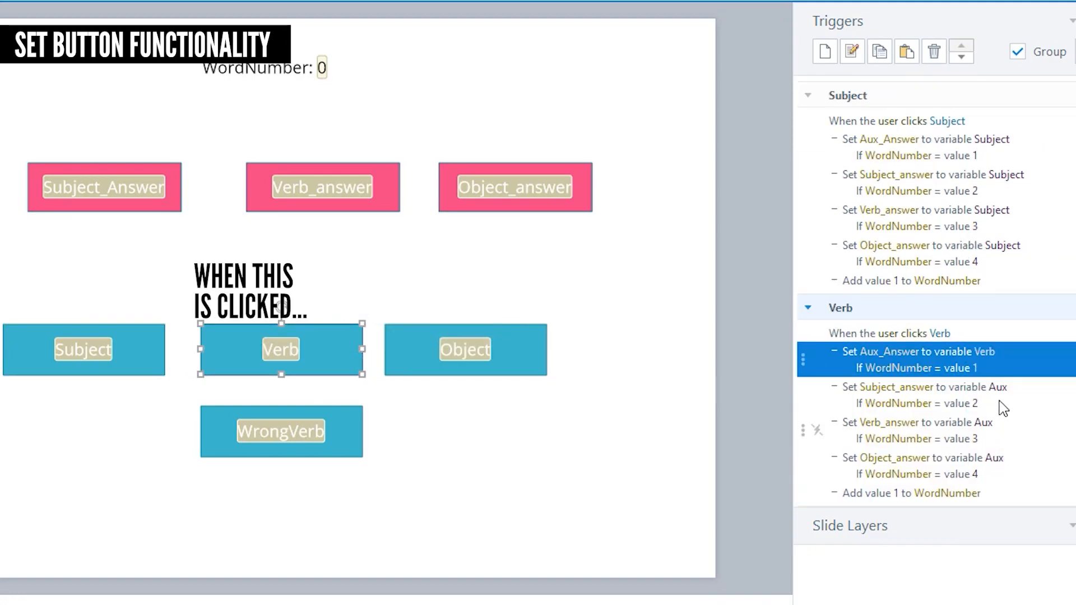
click(999, 387)
click(1003, 540)
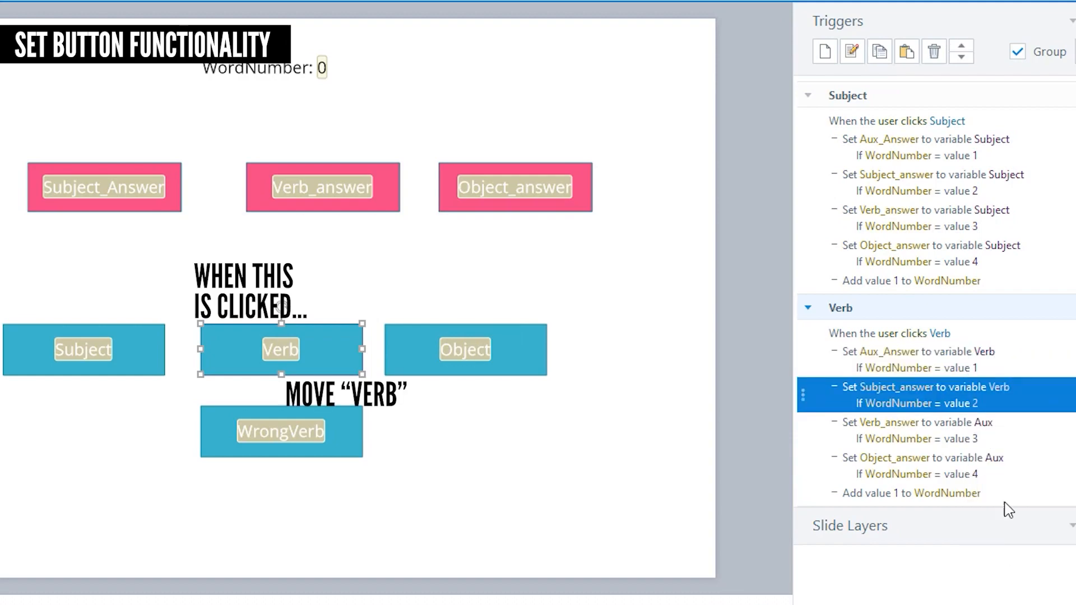
click(984, 426)
click(1004, 544)
click(993, 460)
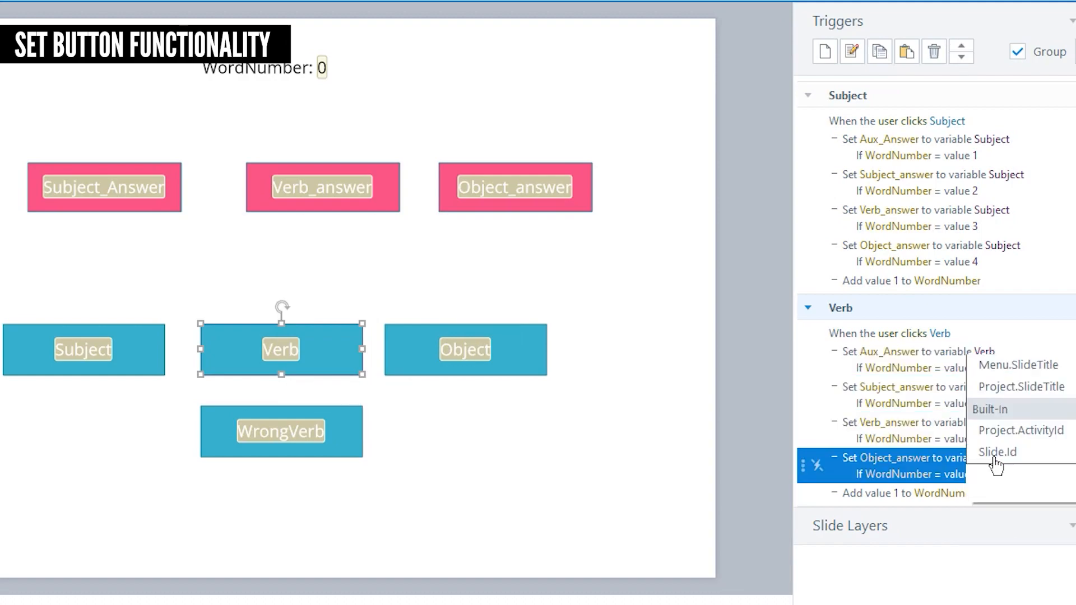
click(994, 542)
Change the source variable from Aux to WrongAux in all four answer triggers of the WrongAux button
scroll(979, 416, down, 2)
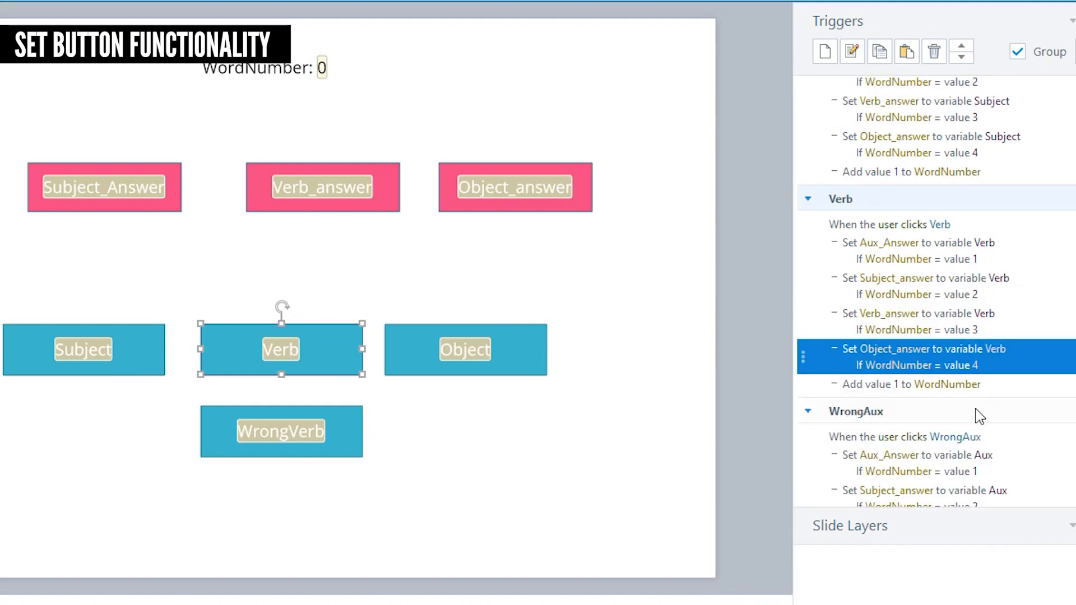
scroll(979, 416, down, 2)
click(983, 347)
click(1006, 588)
click(998, 382)
click(1006, 584)
click(983, 417)
click(1004, 584)
click(995, 453)
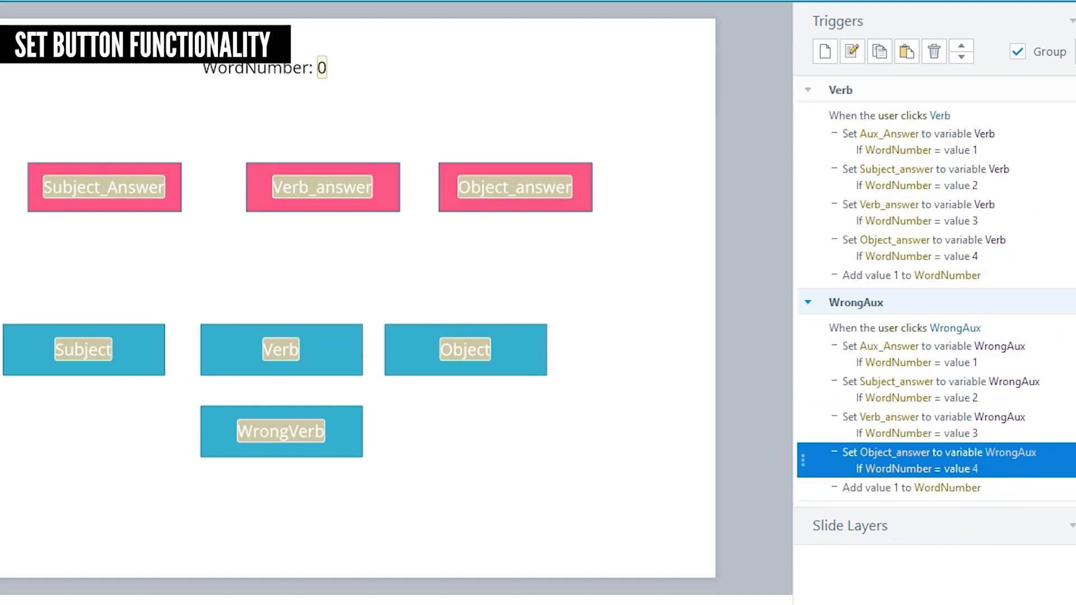
Change the source variable from Aux to WrongVerb in all four answer triggers of the WrongVerb button
scroll(979, 417, down, 3)
click(983, 351)
click(997, 387)
click(983, 422)
click(1024, 601)
click(995, 457)
click(1024, 601)
Change the source variable from Aux to Object in all four answer triggers of the Object button
scroll(979, 416, up, 10)
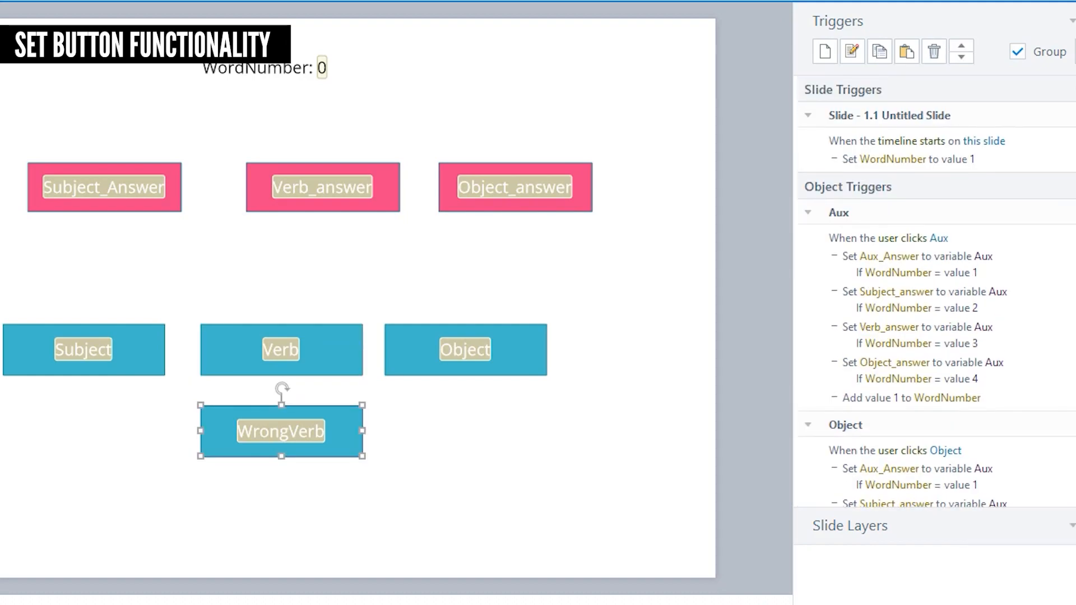
scroll(979, 417, down, 3)
click(983, 252)
click(998, 289)
click(984, 324)
click(995, 360)
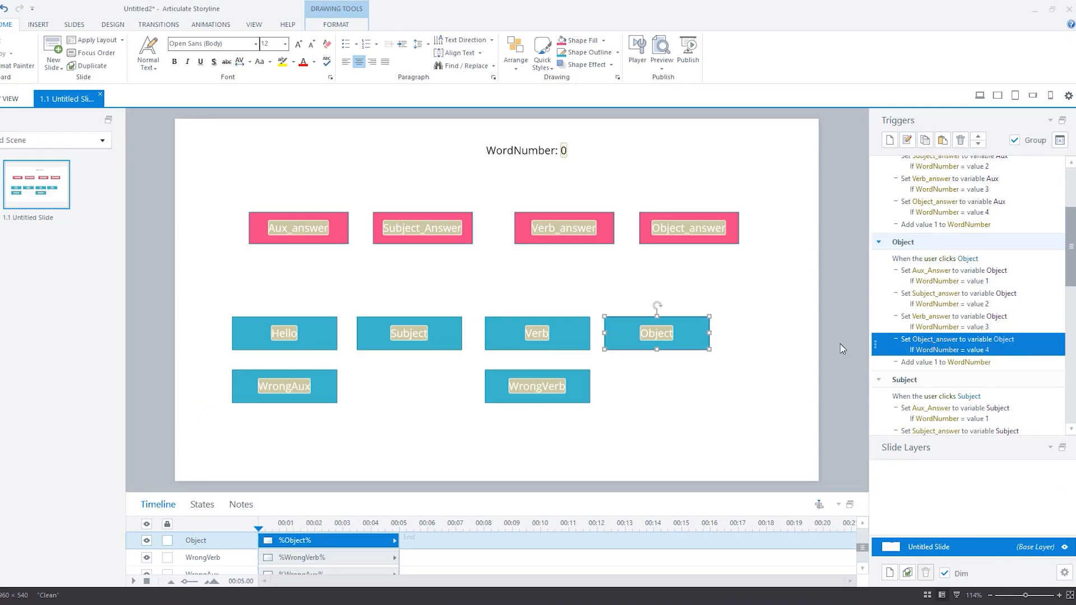
click(818, 350)
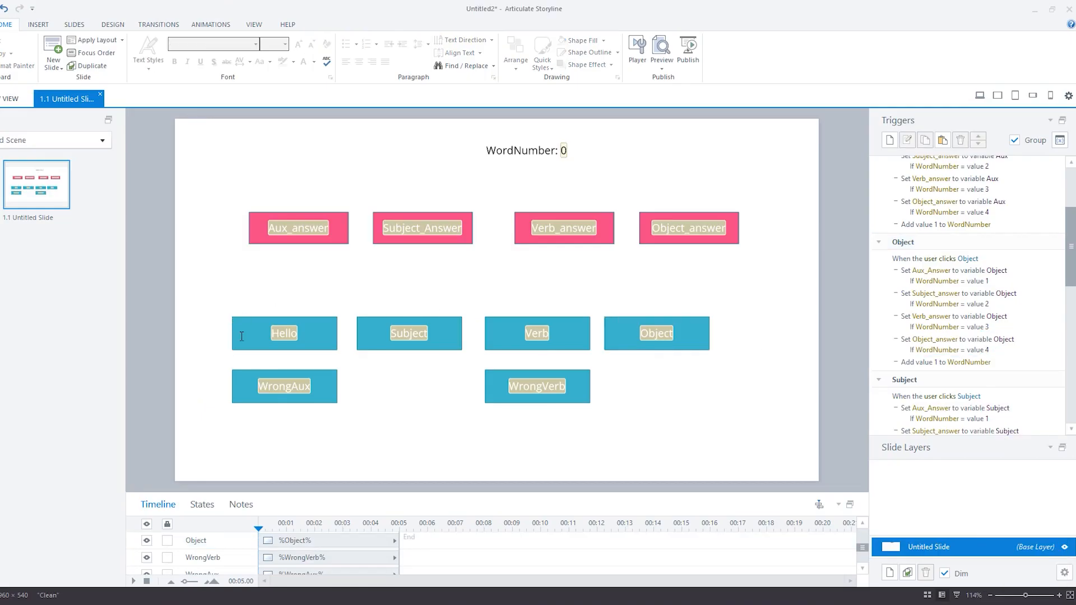
In the project variables, set the default value of Aux to "Is" and of Object to "on my bed"
click(1058, 143)
click(596, 239)
double_click(560, 231)
text(Is)
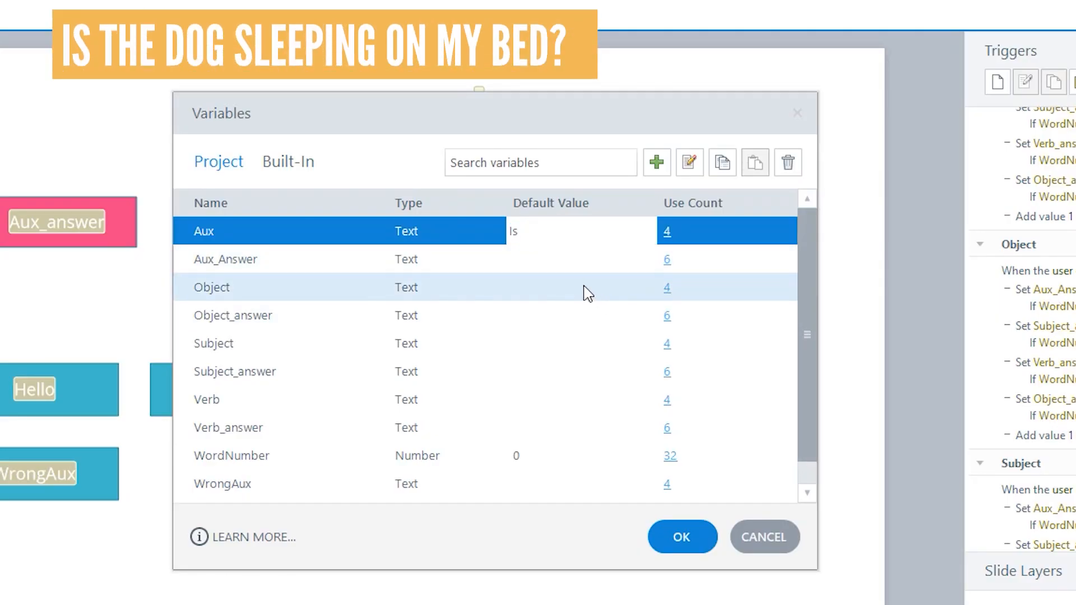
click(583, 293)
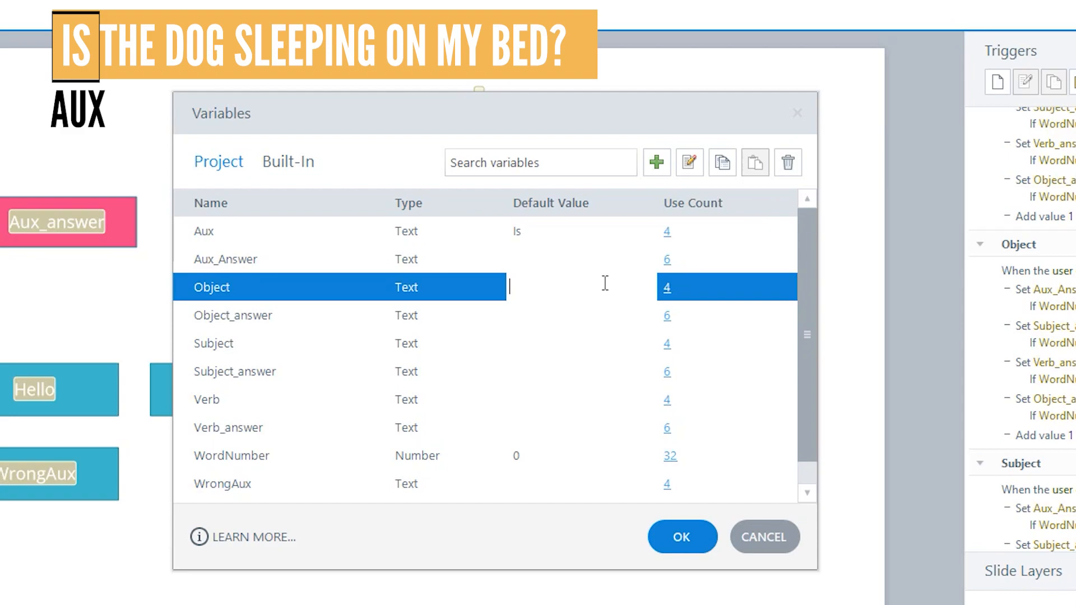
text(on my )
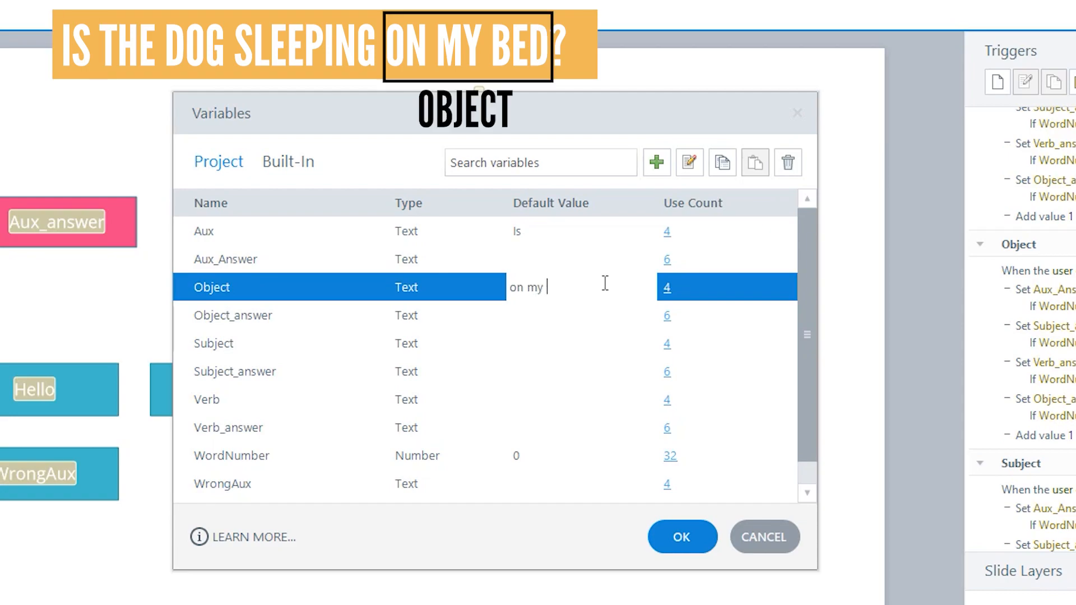
text(bed)
Set the default values of Subject to "the dog", Verb to "sleeping", WrongAux to "Are" and WrongVerb to "sleeps"
click(684, 336)
text(the dog)
key(Return)
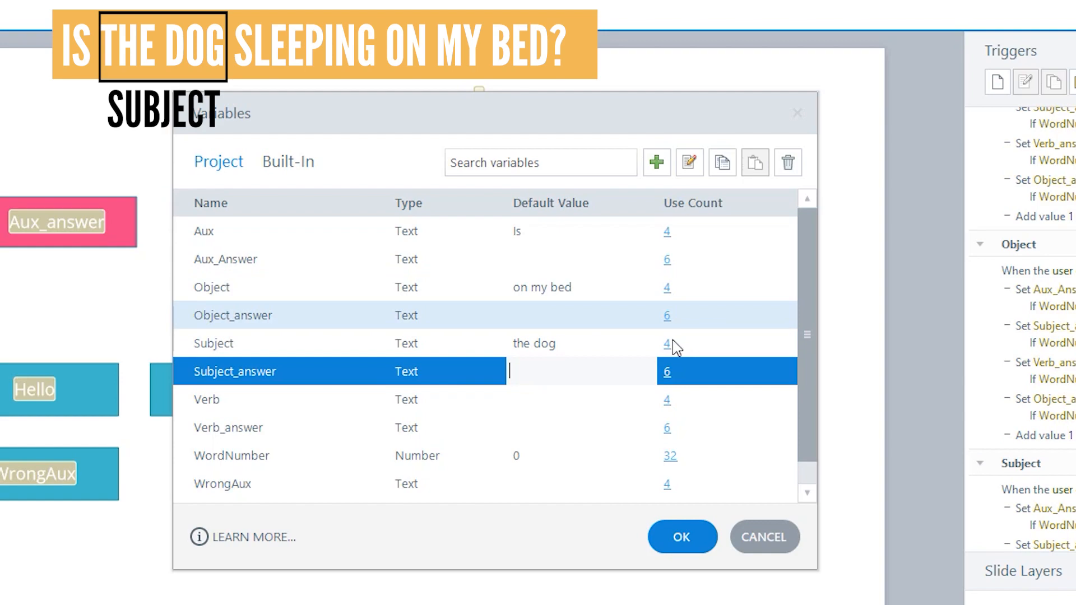
click(596, 395)
text(sleeping)
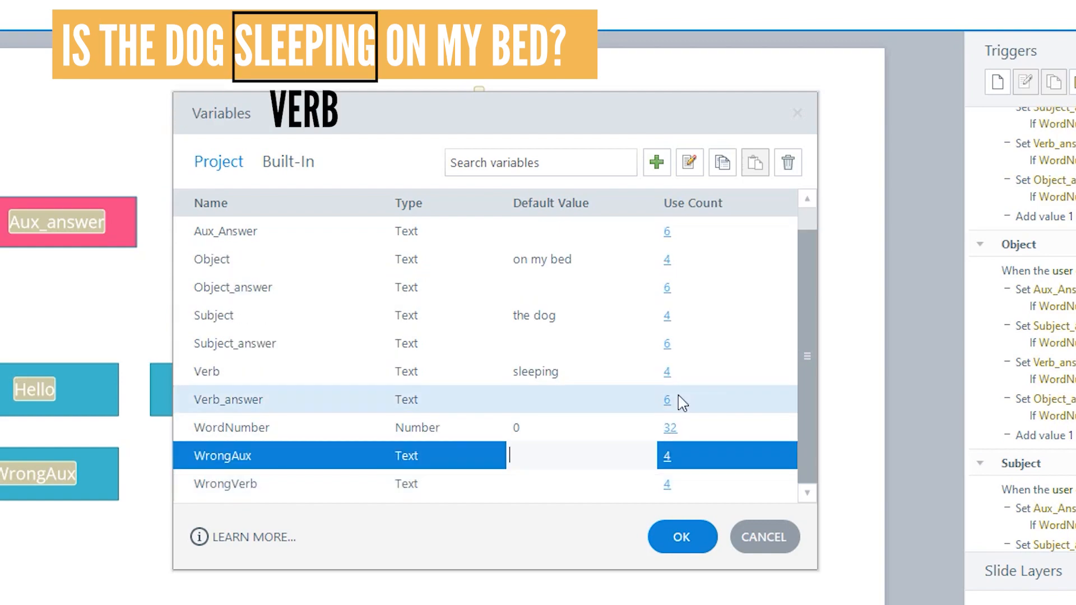
text(Are)
click(589, 489)
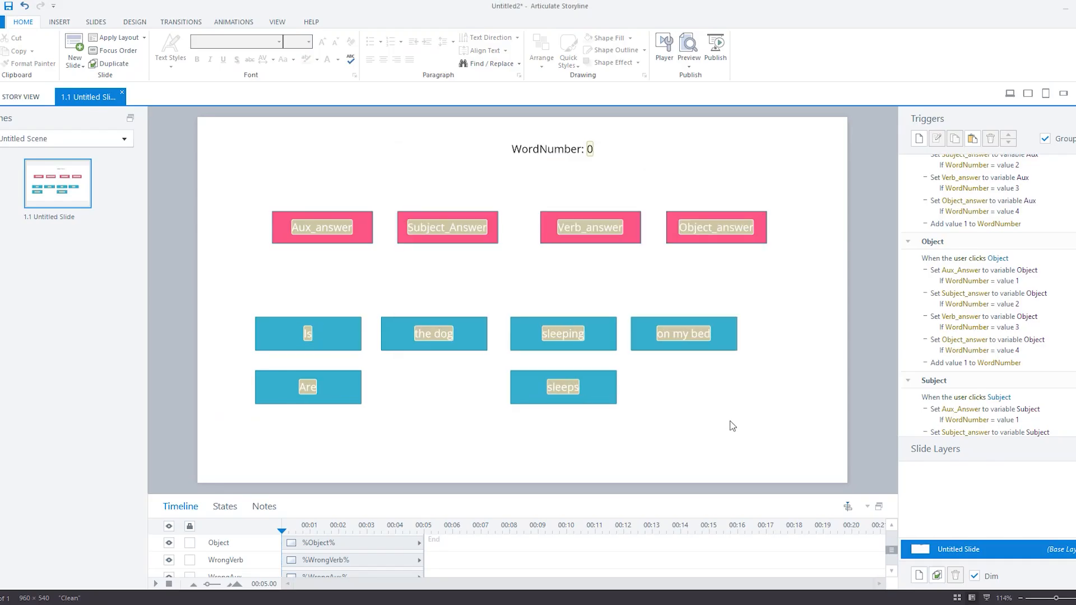
Preview the slide and test the answer boxes by choosing the words of the sentence in their correct order
key(F12)
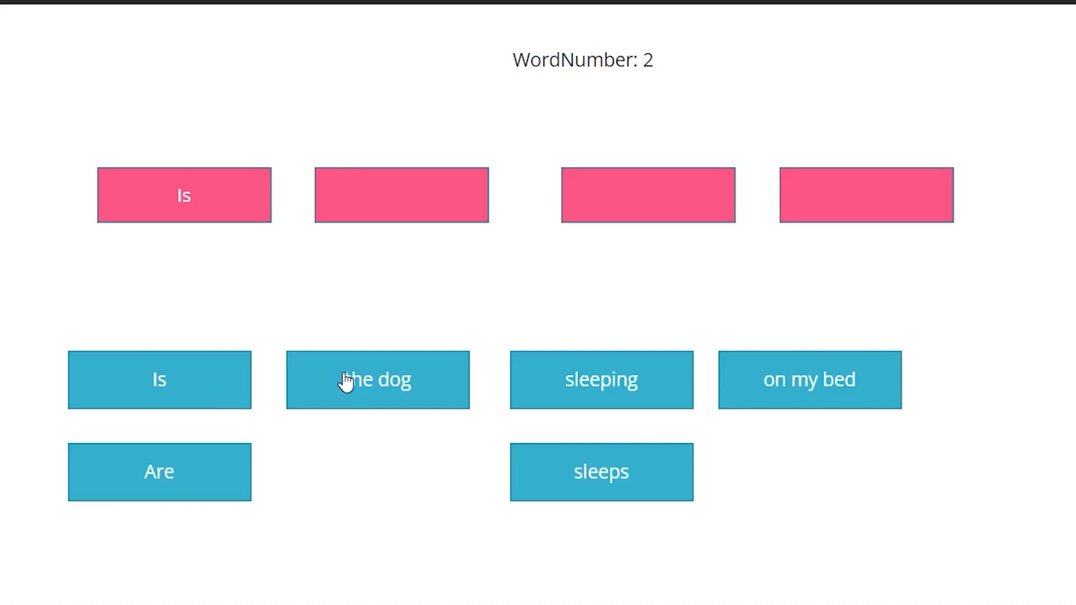
click(348, 380)
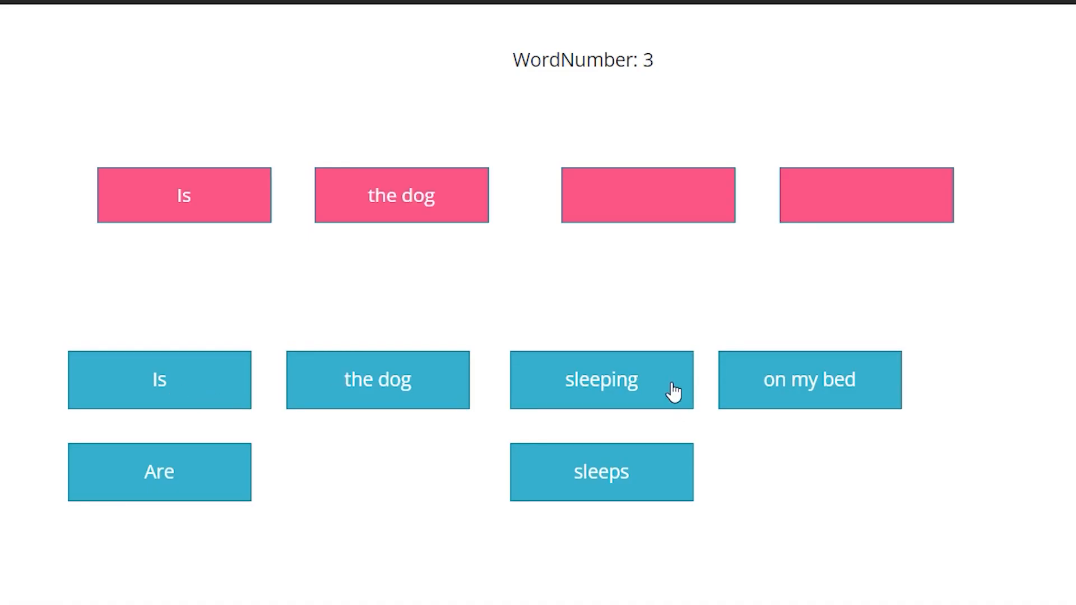
click(675, 392)
click(795, 382)
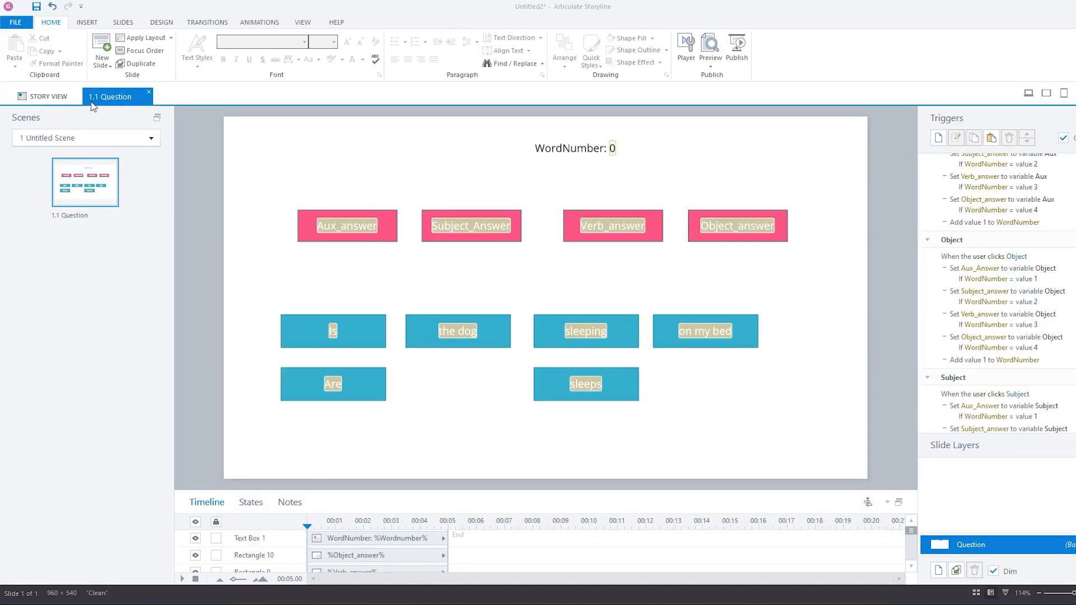
Convert the slide to a freeform Pick One question
click(85, 23)
click(49, 60)
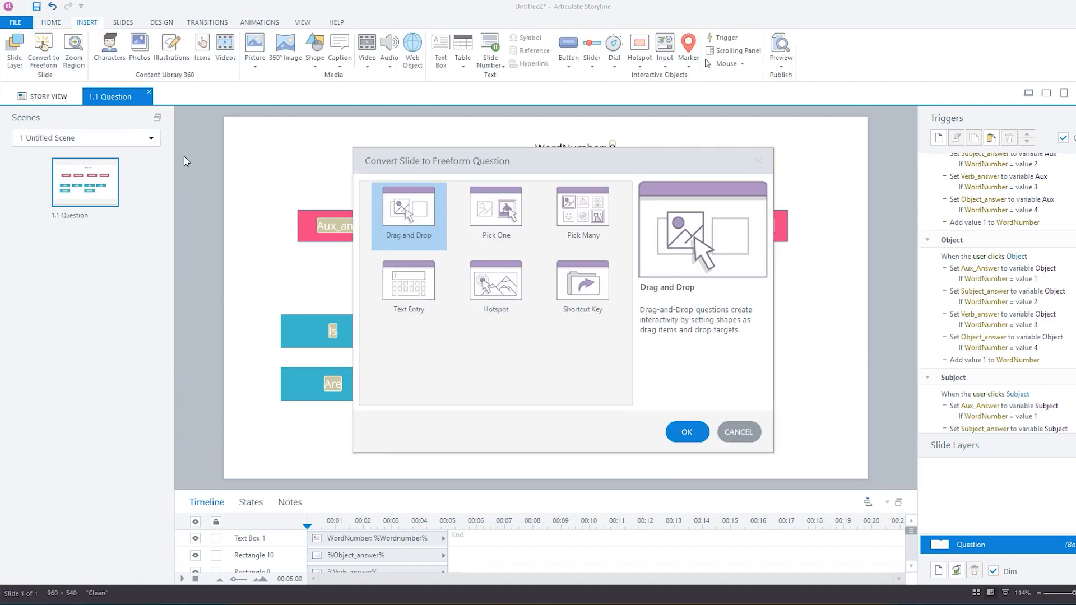
click(509, 216)
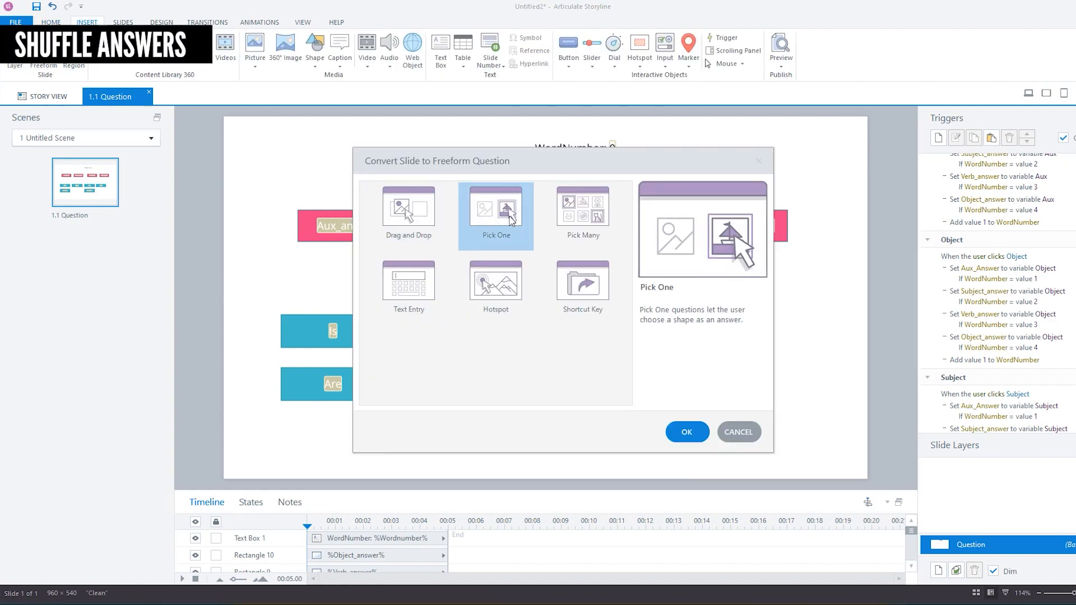
click(689, 433)
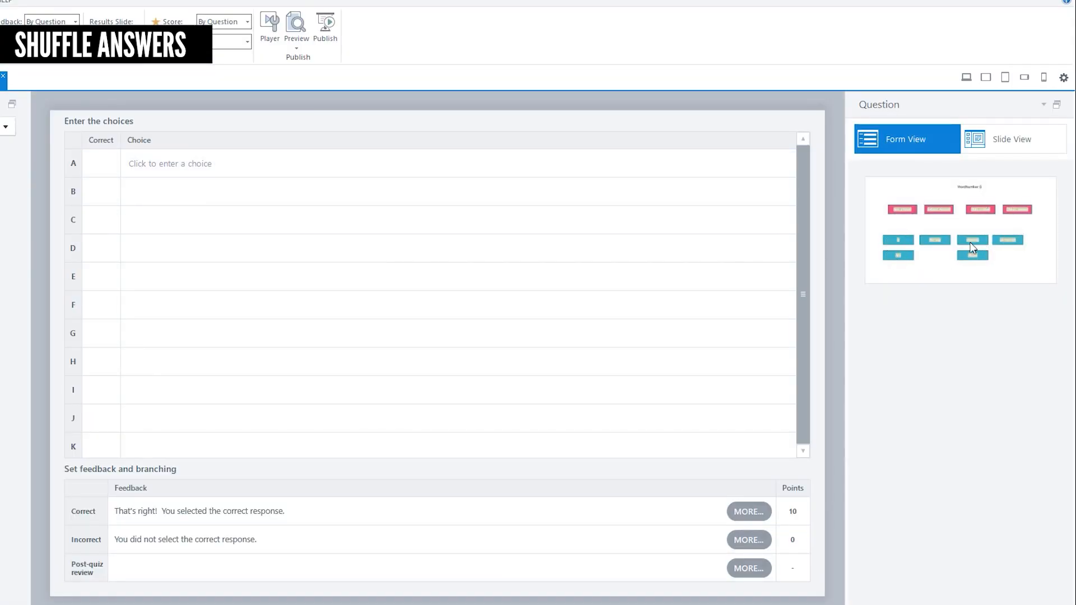
Assign Aux, Subject, Verb, WrongVerb, WrongAux and Object as the question's choices A to F
click(162, 163)
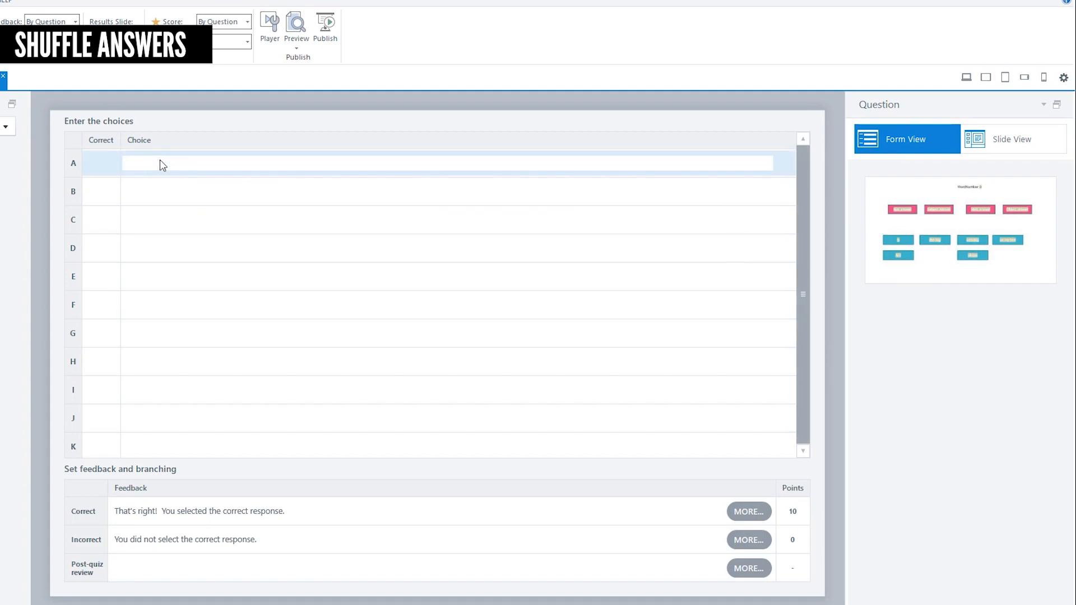
click(165, 183)
click(163, 189)
click(164, 211)
click(165, 220)
click(165, 239)
click(165, 247)
click(165, 281)
click(166, 283)
click(166, 298)
click(173, 322)
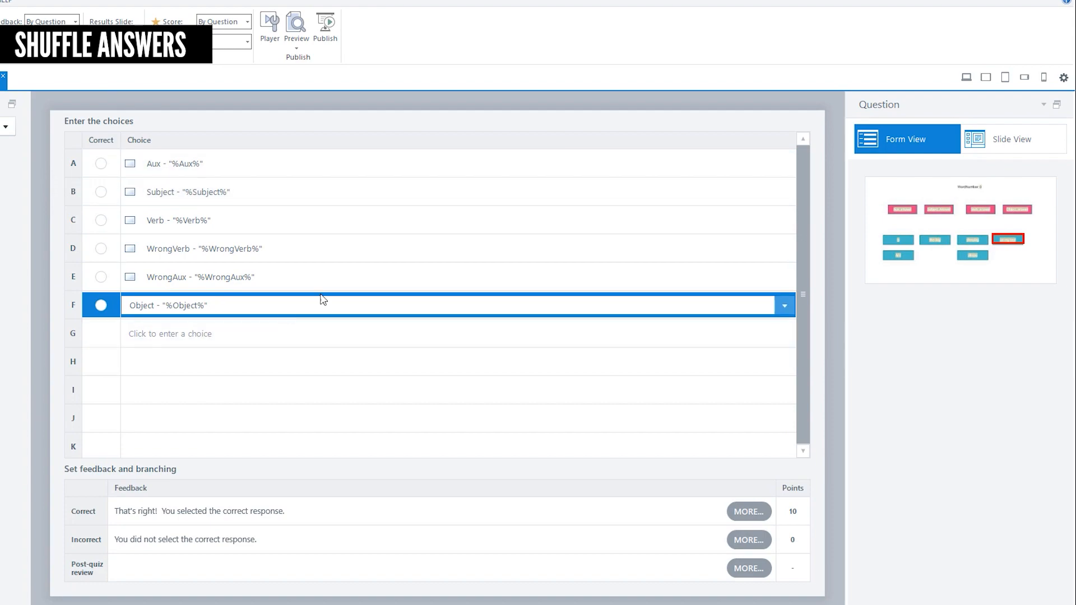
Return to the slide view of the question and set its shuffle option to Answers
click(1000, 142)
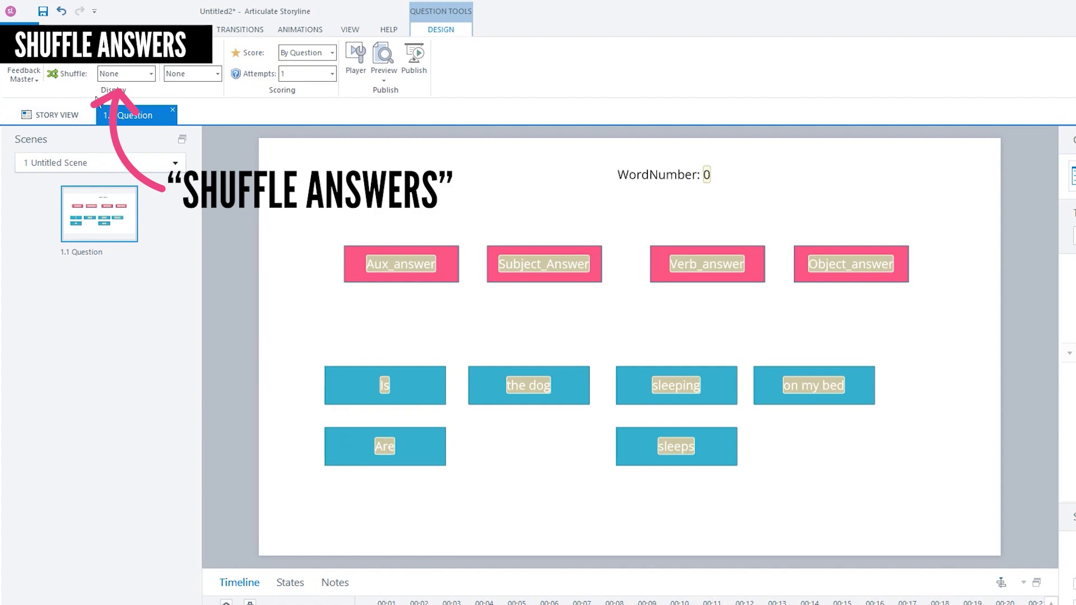
click(111, 75)
click(112, 91)
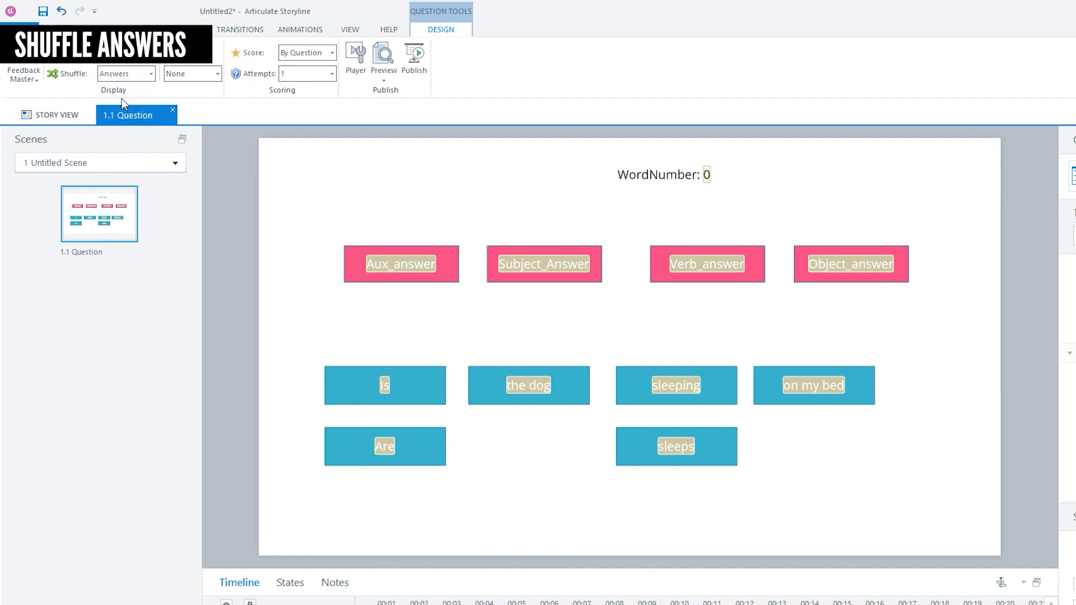
Preview the shuffled question and test it by choosing "sleeping", "Is", "the dog" and "on my bed" in turn
key(F12)
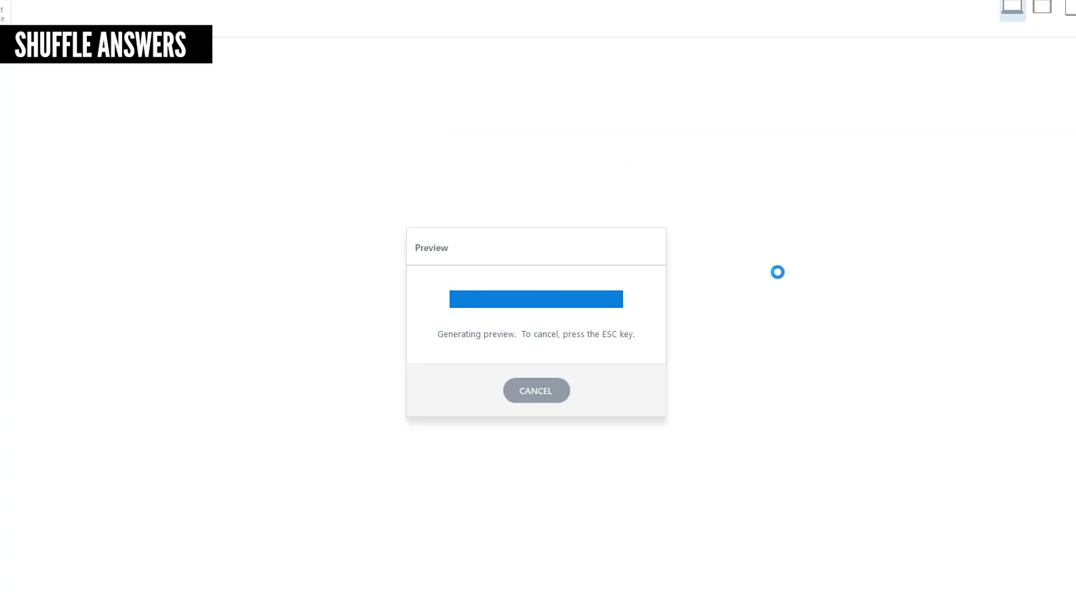
click(597, 451)
click(170, 450)
click(191, 376)
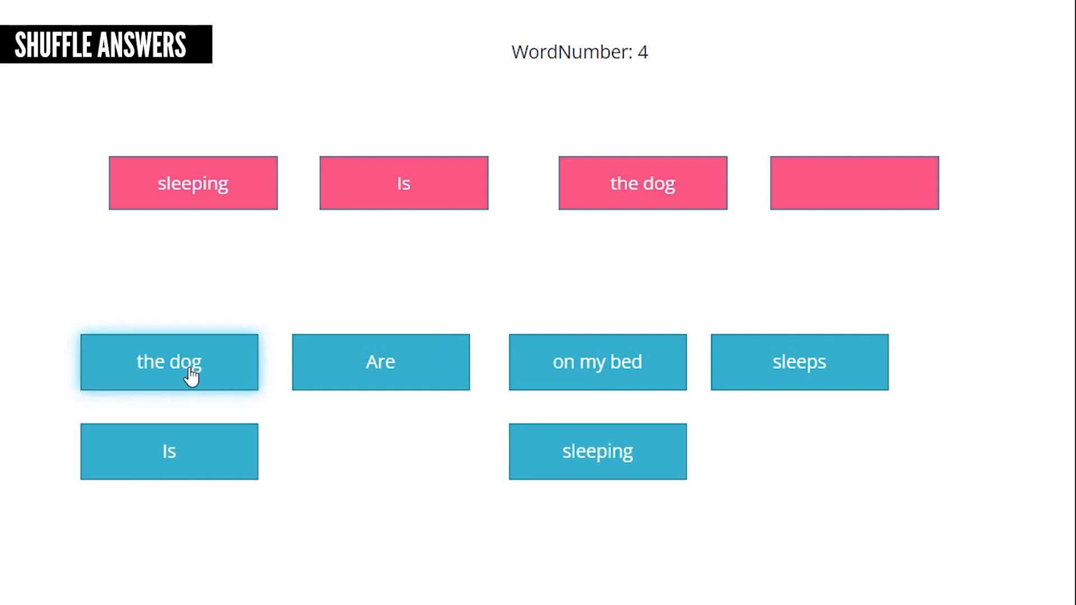
click(563, 357)
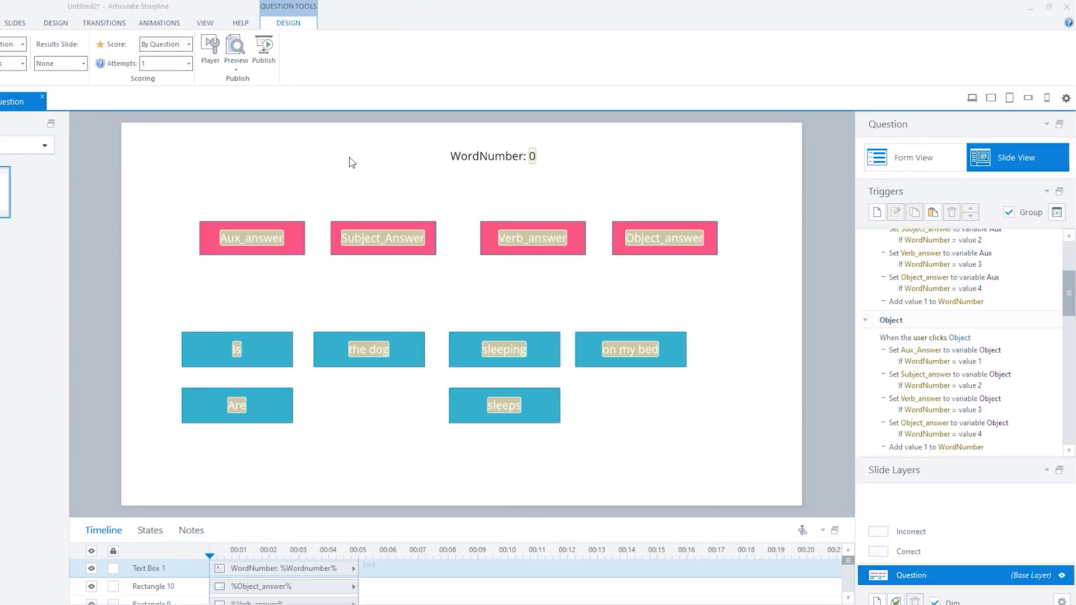
Delete the default Correct and Incorrect feedback layers and apply the question slide's properties
click(955, 552)
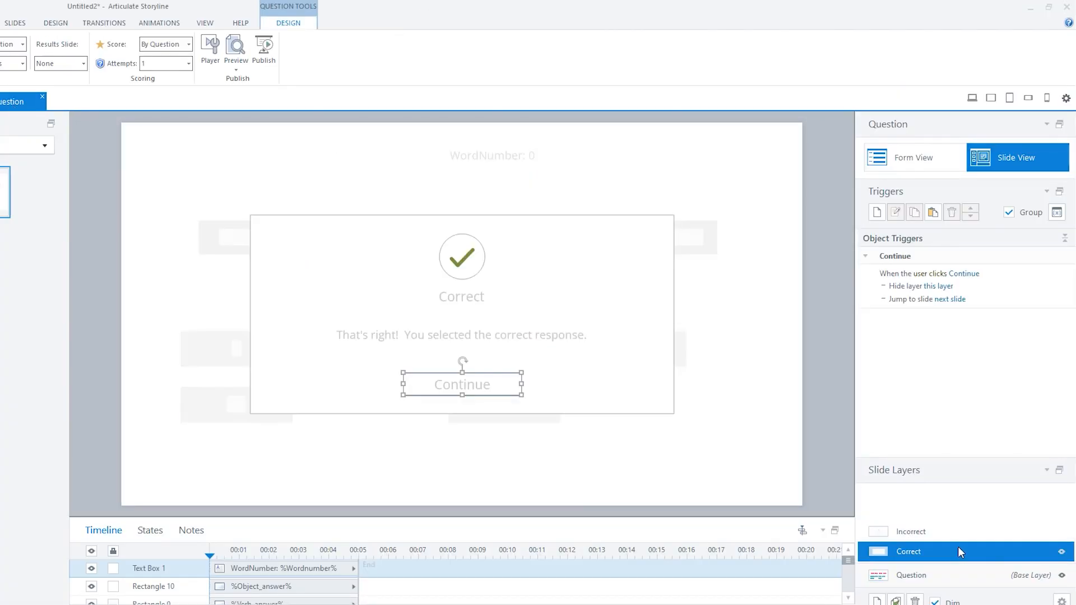
click(914, 600)
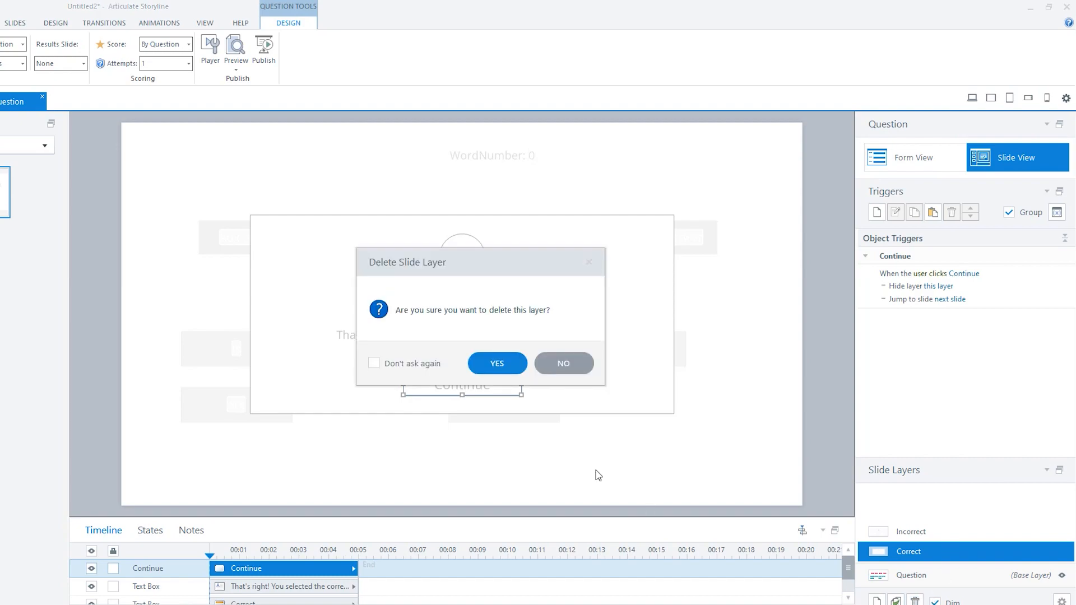
click(488, 363)
click(914, 601)
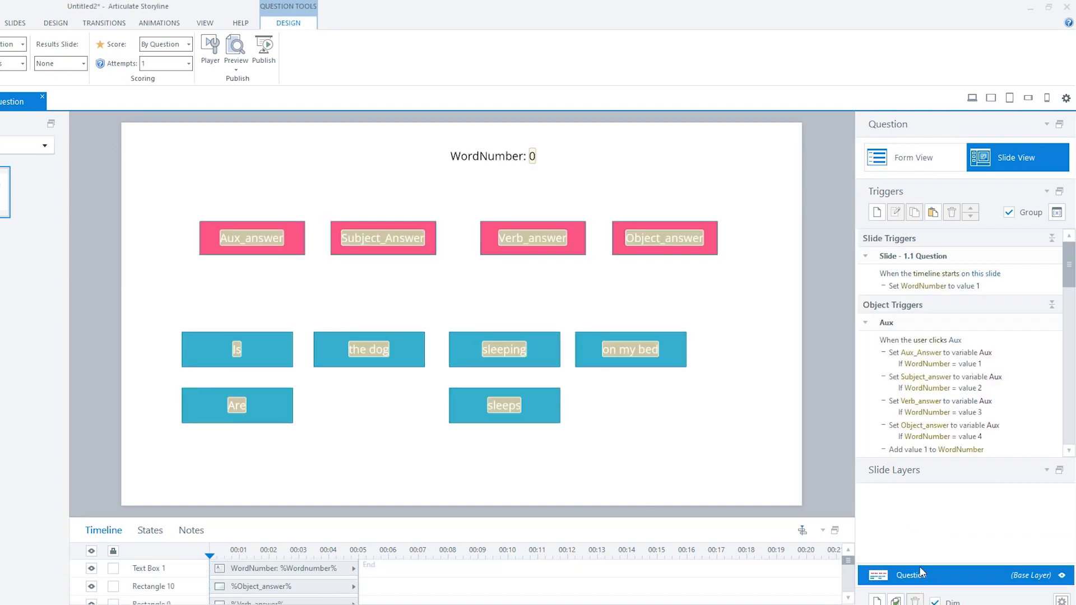
click(1062, 600)
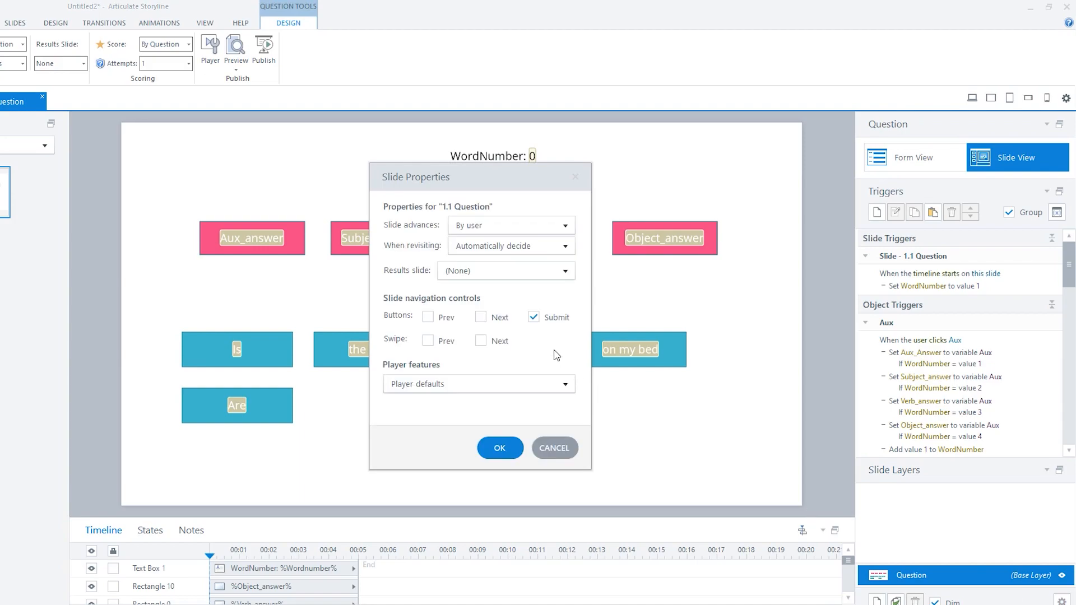
click(506, 447)
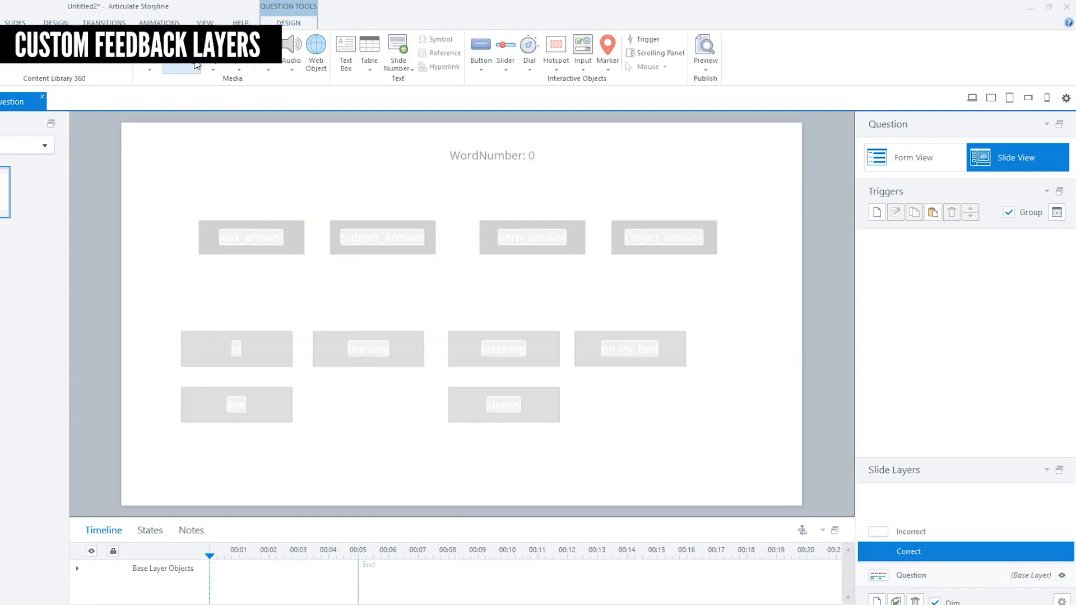
Add a rounded rectangle reading CORRECT to the Correct layer and a pink one reading INCORRECT to the Incorrect layer
click(196, 65)
drag(338, 209, 598, 351)
text(CORRECT)
drag(466, 344, 502, 278)
click(457, 245)
text(I)
text(N)
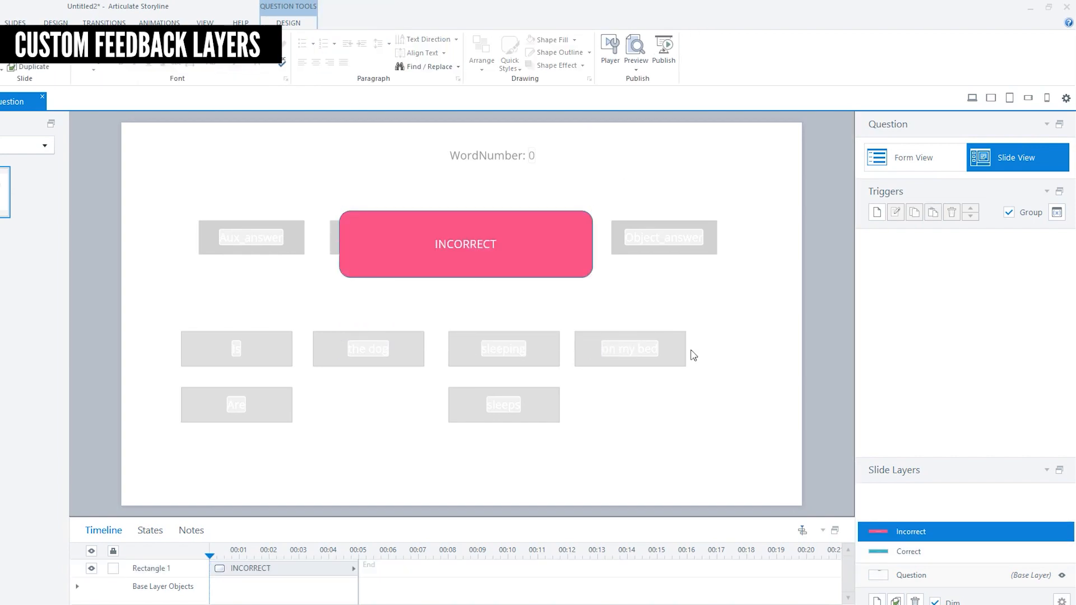
On the base layer, draw a rectangle about 133 by 47 px below the "on my bed" button and label it CHECK
click(911, 575)
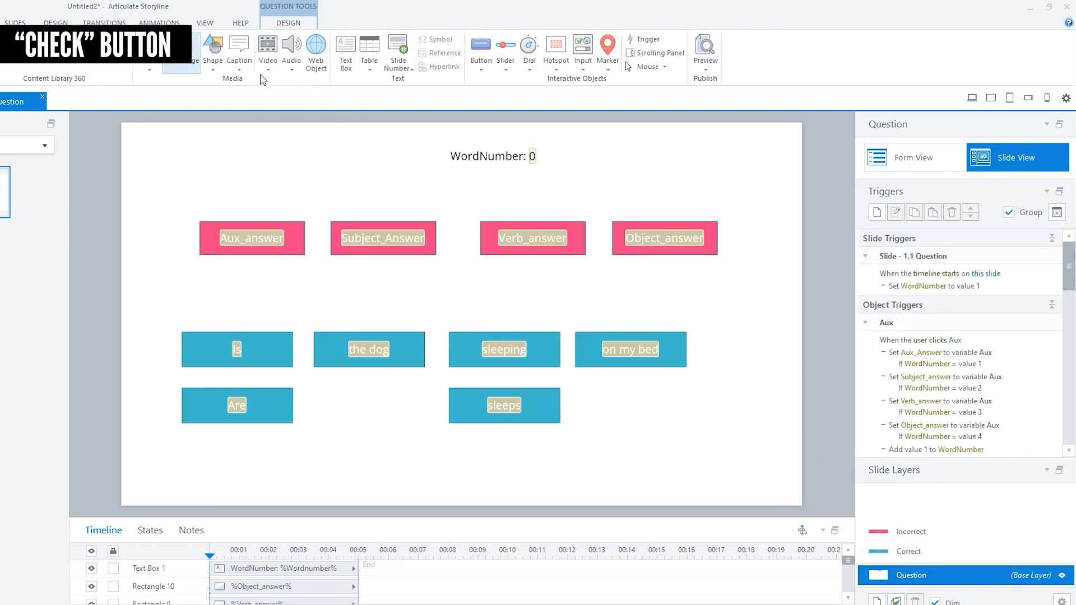
click(213, 53)
click(209, 118)
drag(664, 414, 759, 448)
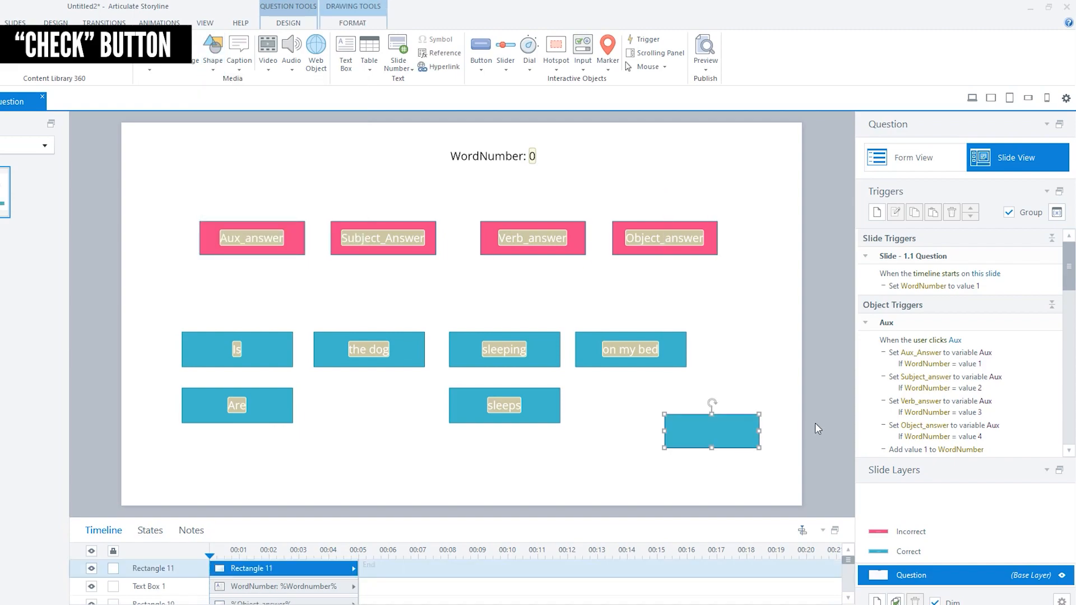
text(CHECK)
click(818, 428)
Give the CHECK button an orange fill and black text
click(670, 442)
click(352, 23)
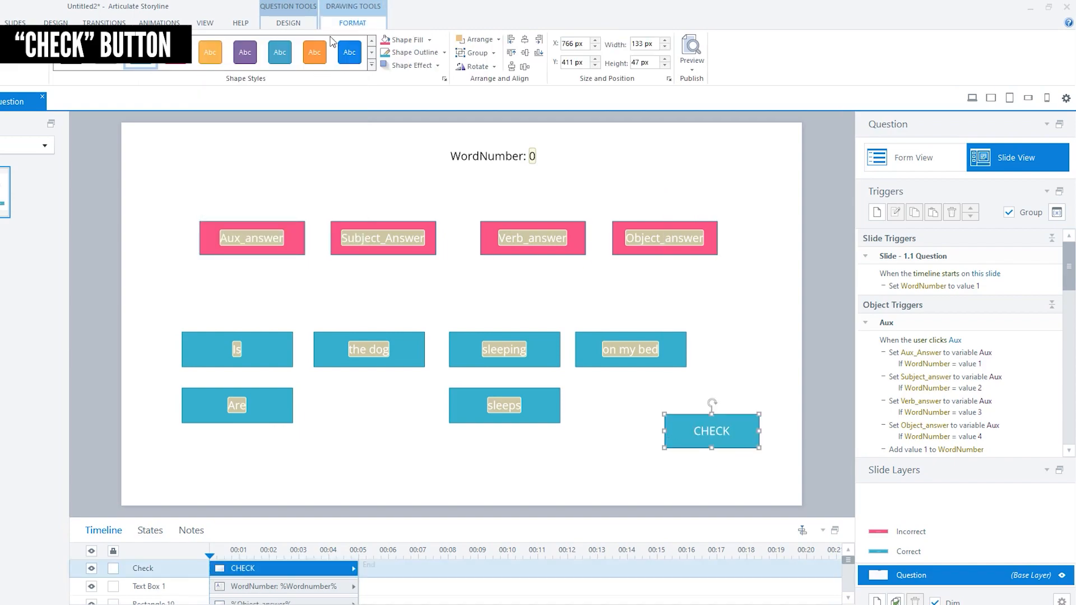
click(431, 40)
click(449, 218)
click(753, 399)
click(733, 421)
click(268, 62)
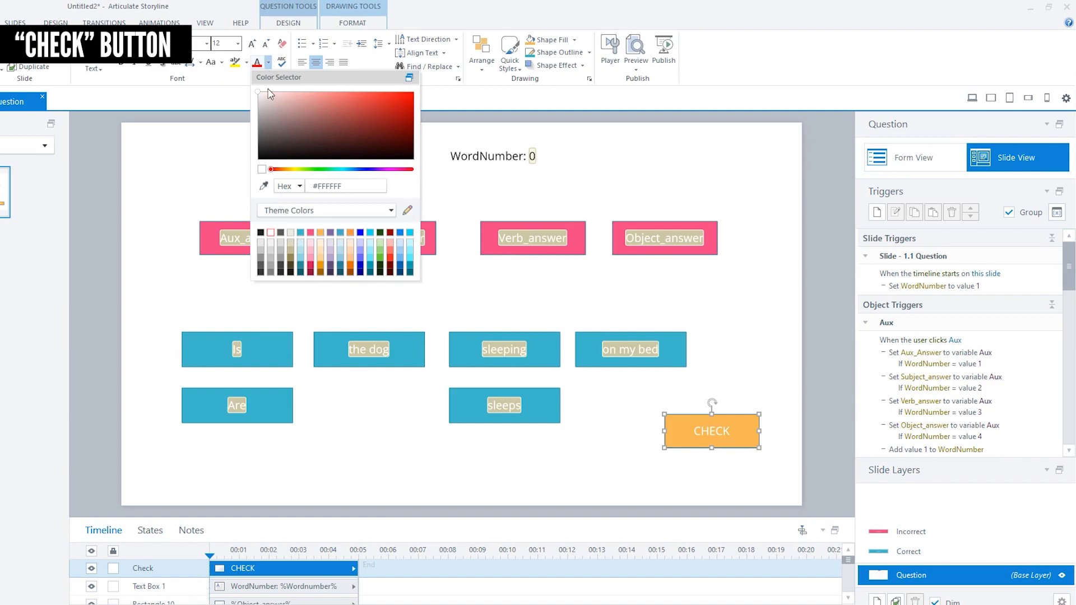
click(260, 233)
click(828, 344)
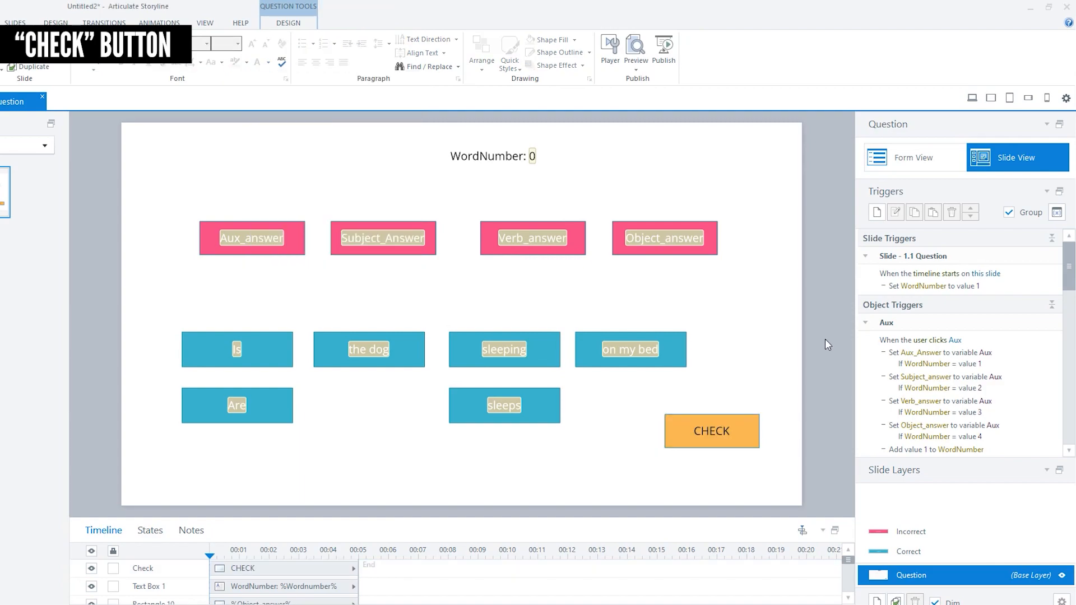
Create a trigger on the CHECK button that shows the Correct layer when the user clicks it
click(741, 418)
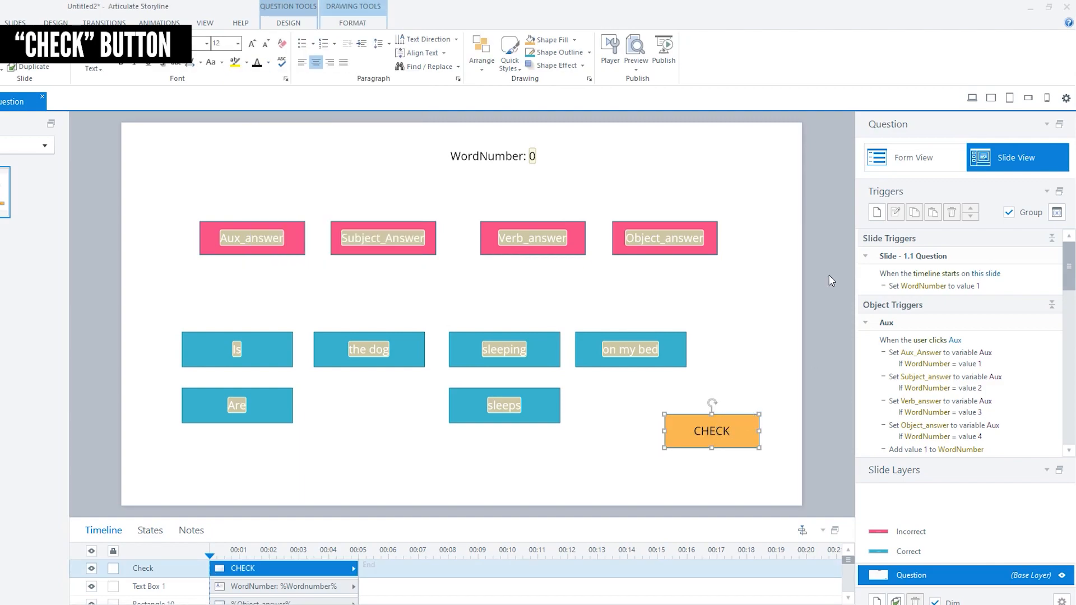
click(877, 212)
click(608, 170)
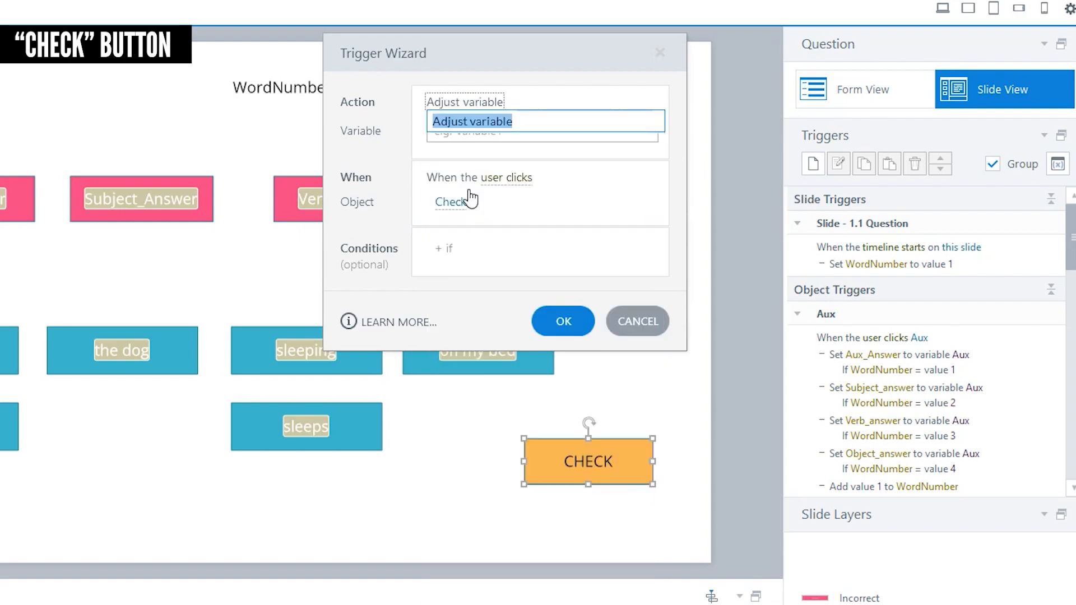
click(624, 191)
click(465, 131)
click(456, 247)
Add a condition to the CHECK trigger requiring Aux_Answer to equal the variable Aux
click(516, 240)
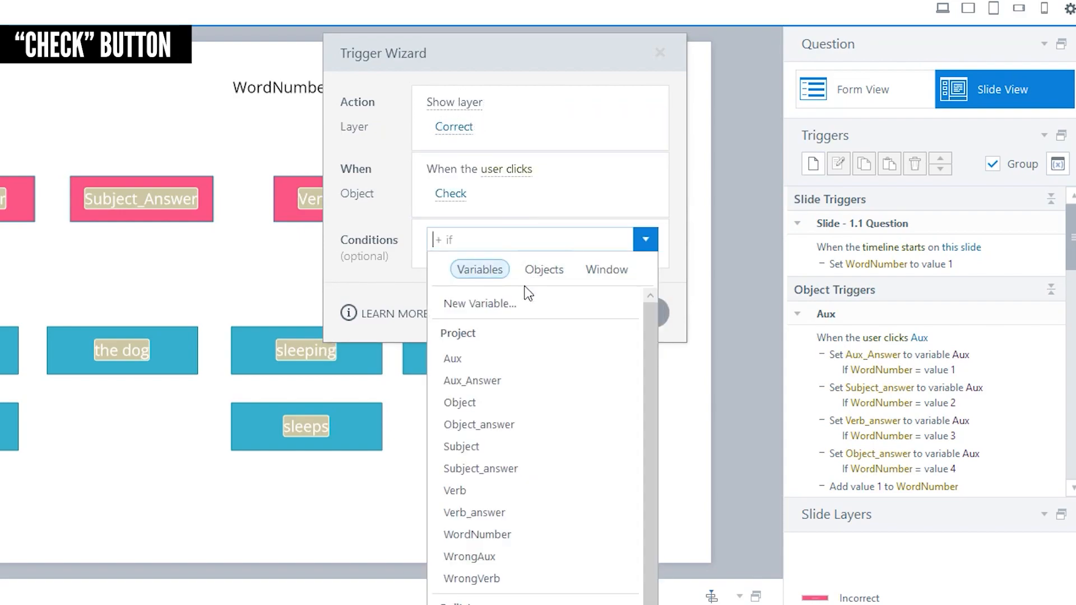
click(479, 381)
click(528, 238)
click(456, 303)
click(580, 245)
click(529, 314)
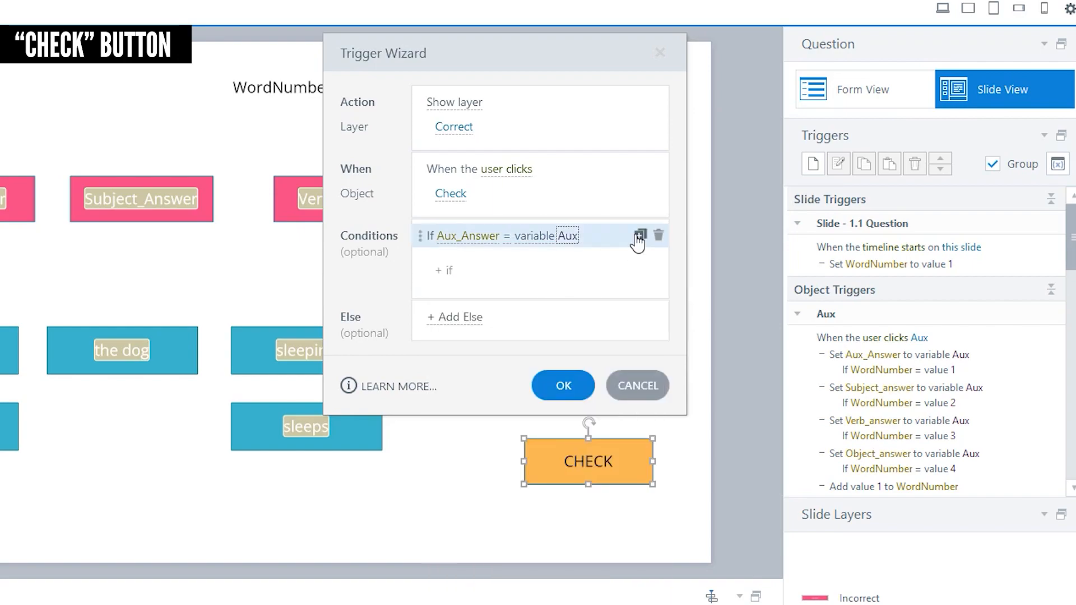
Duplicate the Aux_Answer condition four times in the CHECK trigger
click(641, 235)
click(640, 236)
click(641, 236)
click(640, 236)
Change the second condition of the CHECK trigger so that Subject_answer must equal the variable Subject
click(489, 258)
click(475, 484)
click(567, 260)
click(607, 239)
click(607, 259)
click(499, 449)
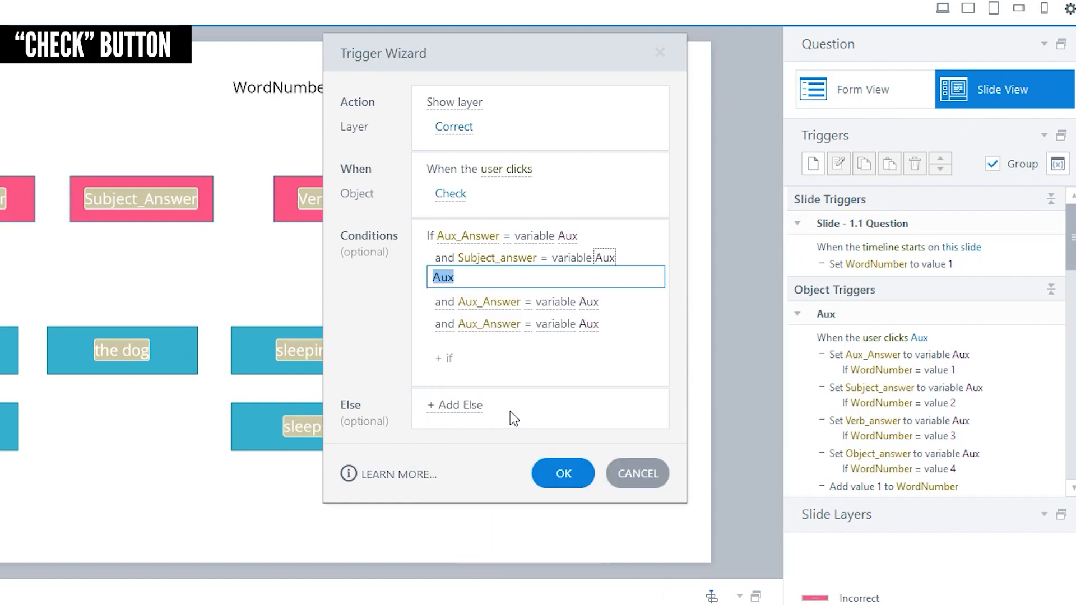
Change the third condition of the CHECK trigger so that Verb_answer must equal the variable Verb
click(503, 281)
click(493, 548)
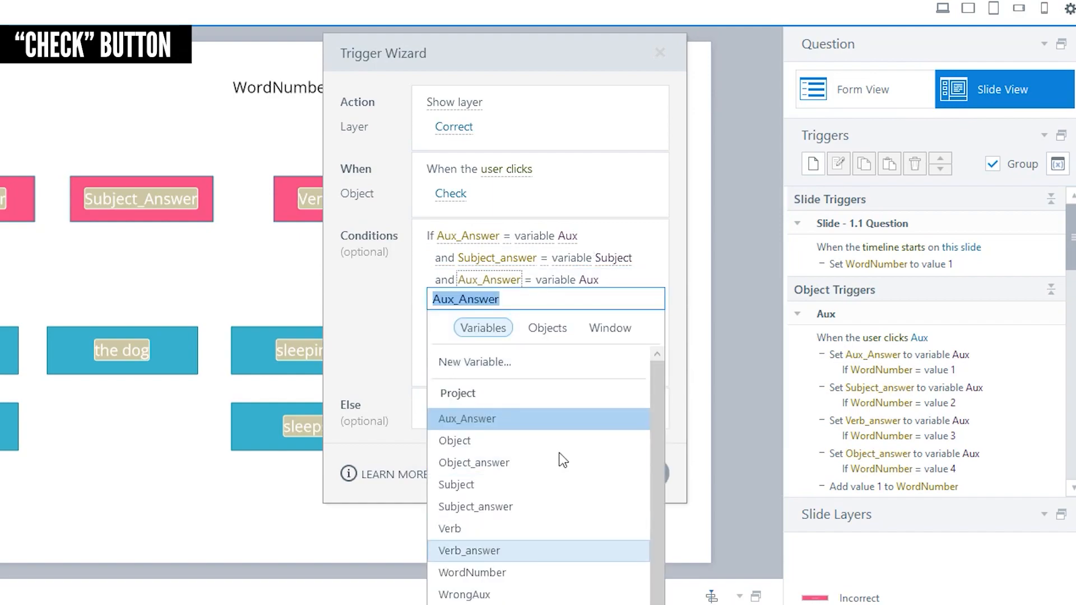
click(591, 279)
click(459, 513)
Change the fourth condition of the CHECK trigger so that Object_answer must equal the variable Object
click(489, 302)
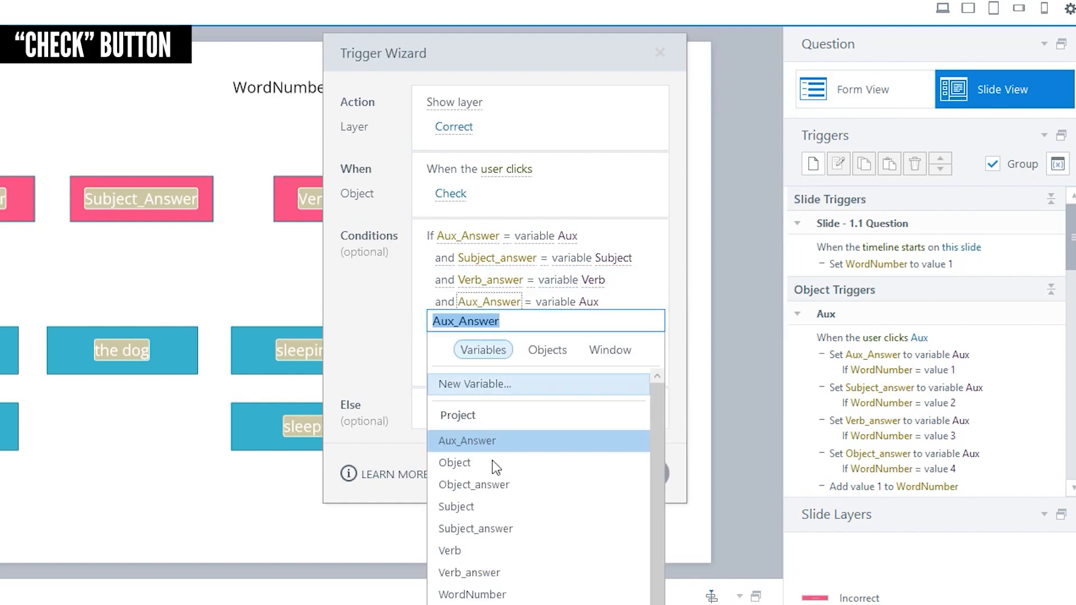
click(487, 487)
click(595, 303)
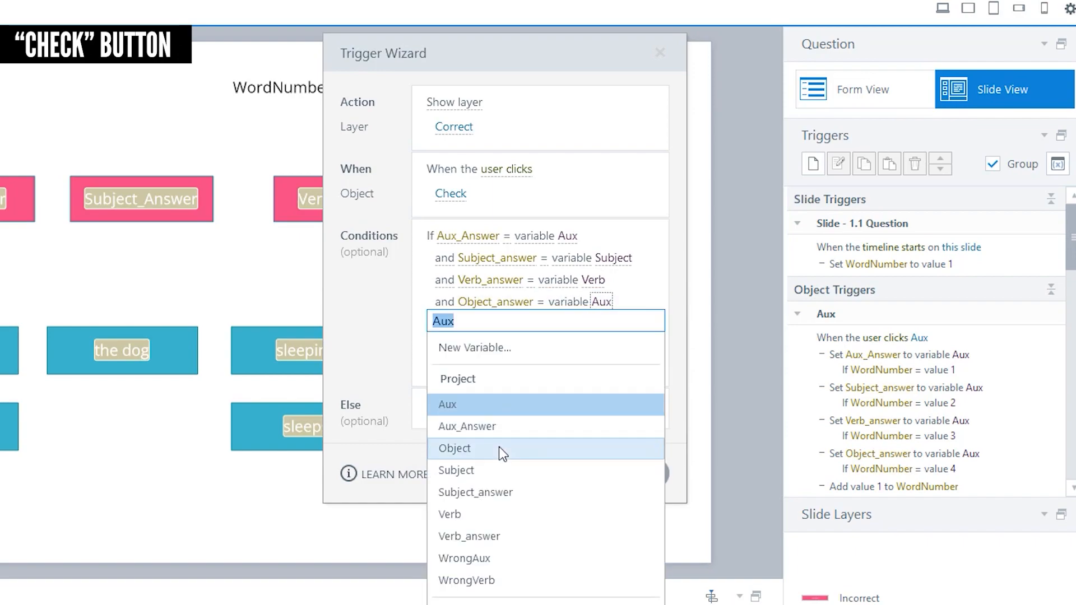
click(498, 445)
Remove the spare fifth condition and add an Else action to the CHECK trigger that shows the Incorrect layer
click(658, 324)
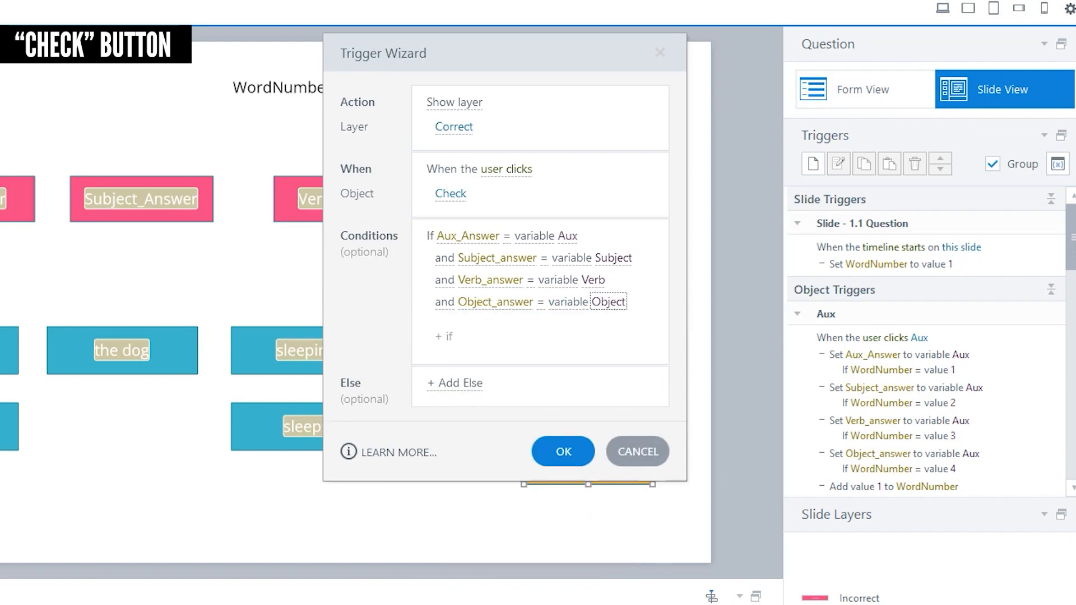
click(456, 385)
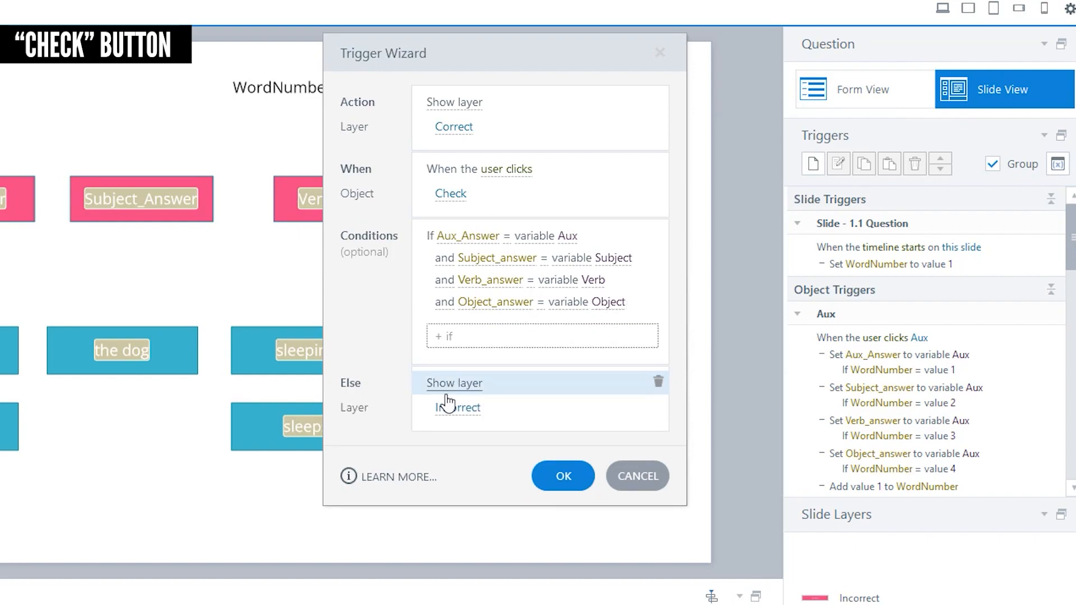
click(548, 473)
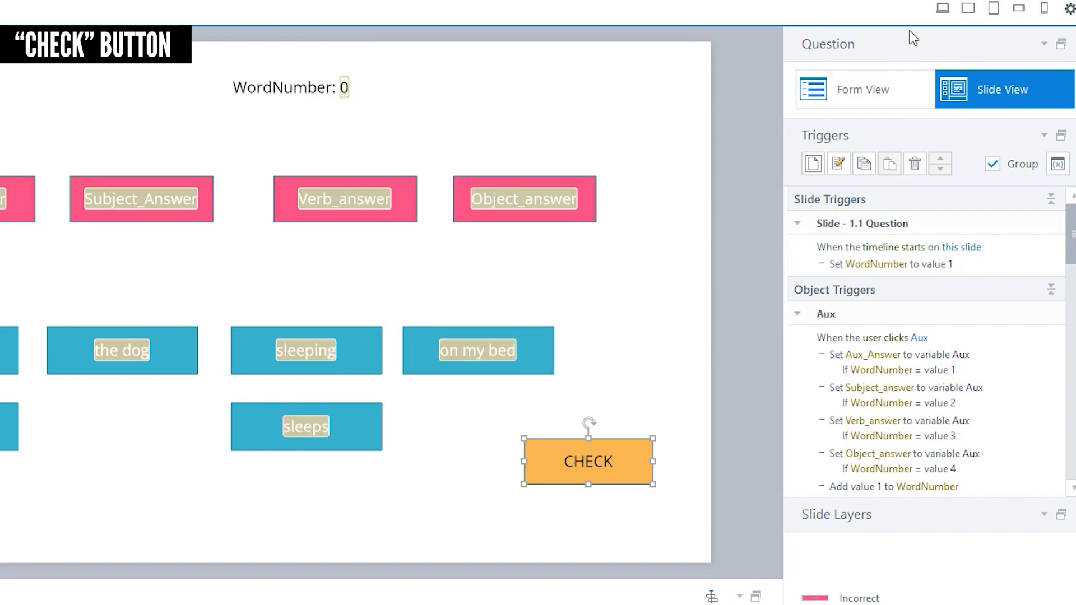
Preview the slide and test CHECK with the wrong order "the dog", "on my bed", "sleeping", "Is"
click(943, 9)
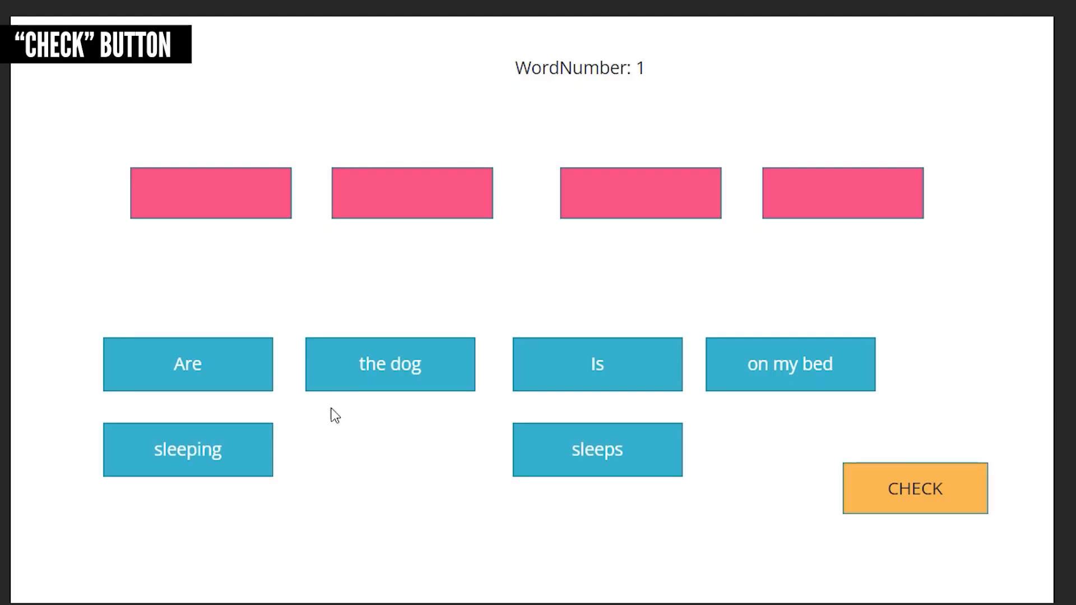
click(399, 364)
click(728, 369)
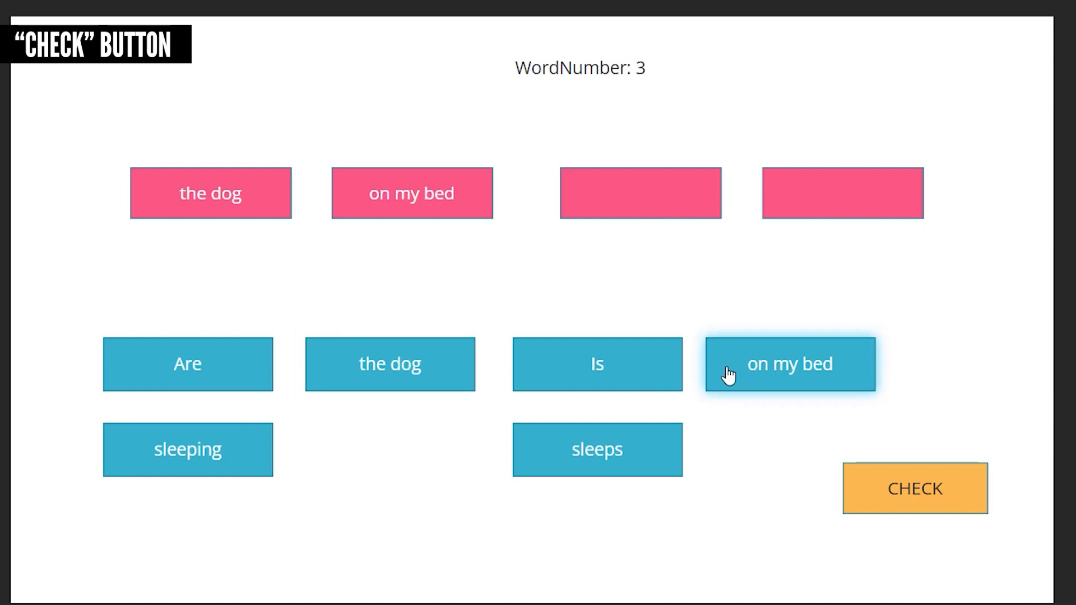
click(257, 442)
click(616, 365)
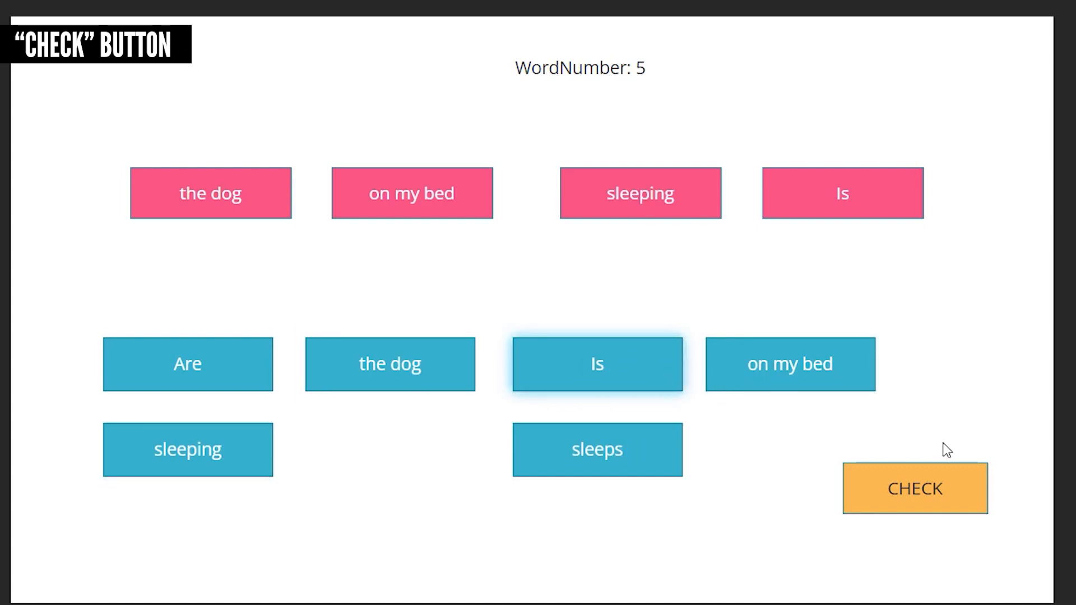
click(946, 491)
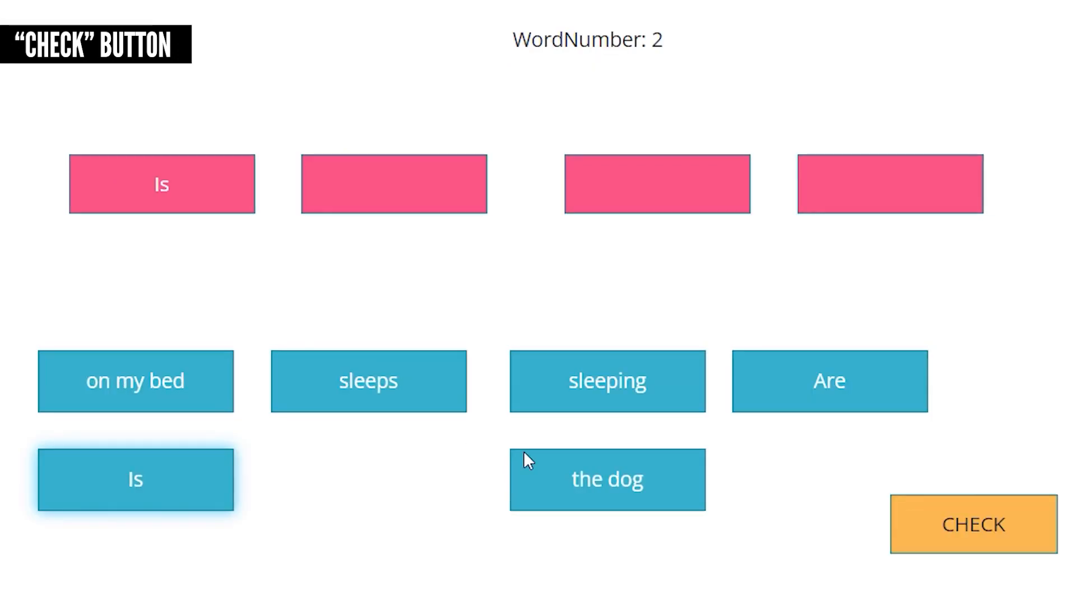
Test CHECK in the preview with the correct order "Is", "the dog", "sleeping", "on my bed"
click(532, 468)
click(589, 395)
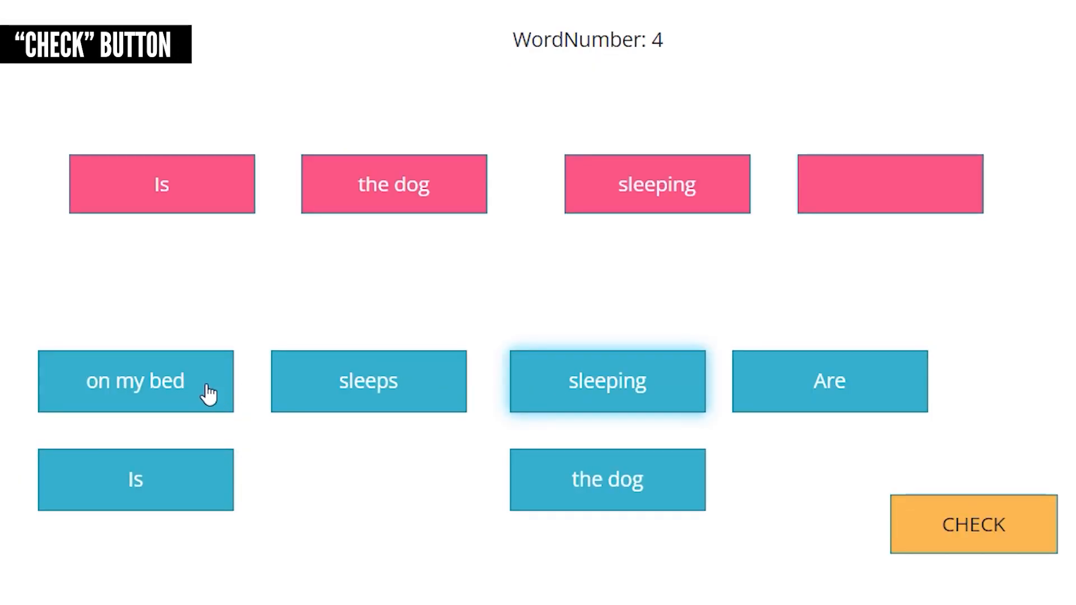
click(210, 393)
click(1038, 546)
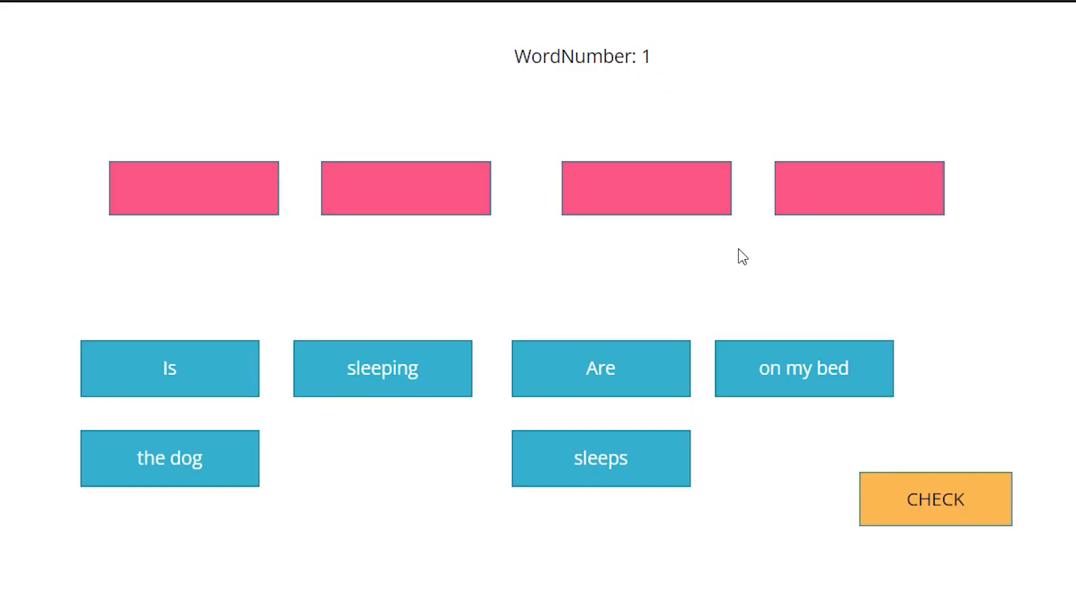
Fill the first three answer boxes in the preview with "Is", "sleeping" and "Are"
click(205, 387)
click(334, 384)
click(616, 379)
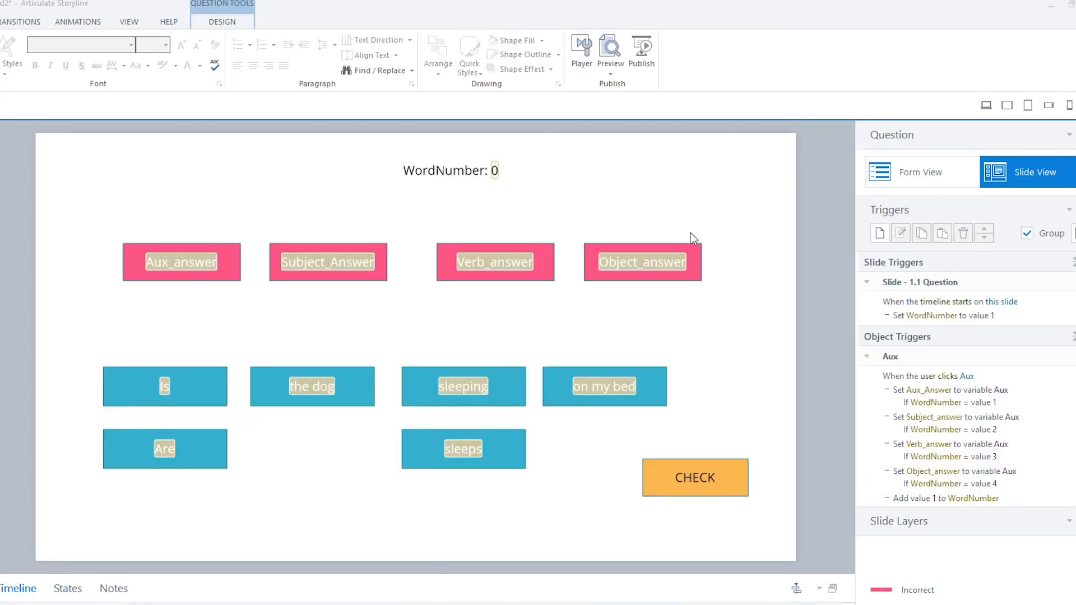
Duplicate the CHECK button directly below the original, label the copy RESET and give it a purple fill
key(ctrl+d)
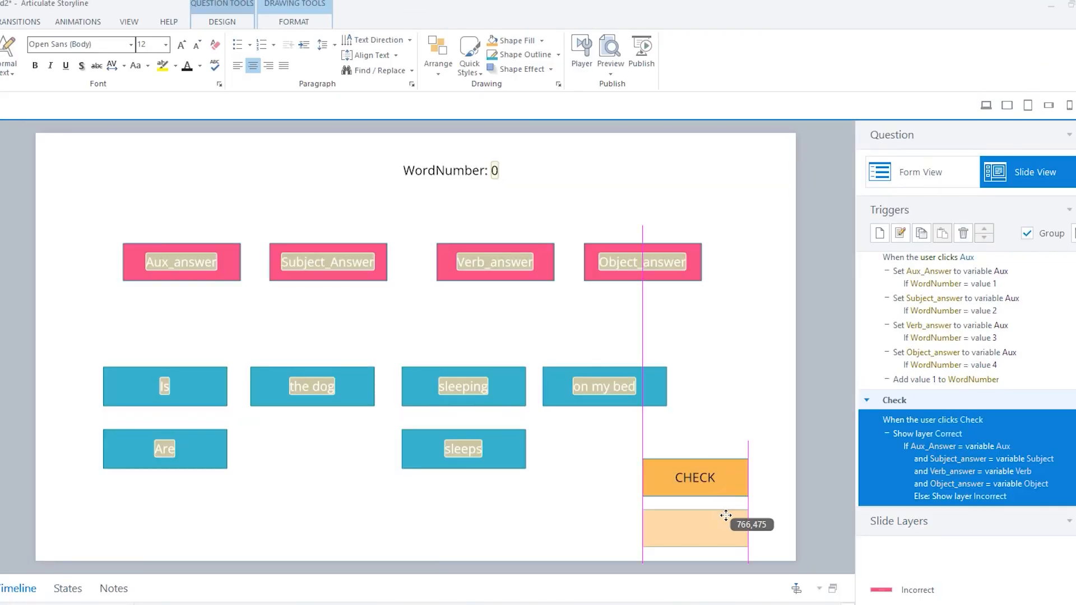
text(RESET)
click(541, 40)
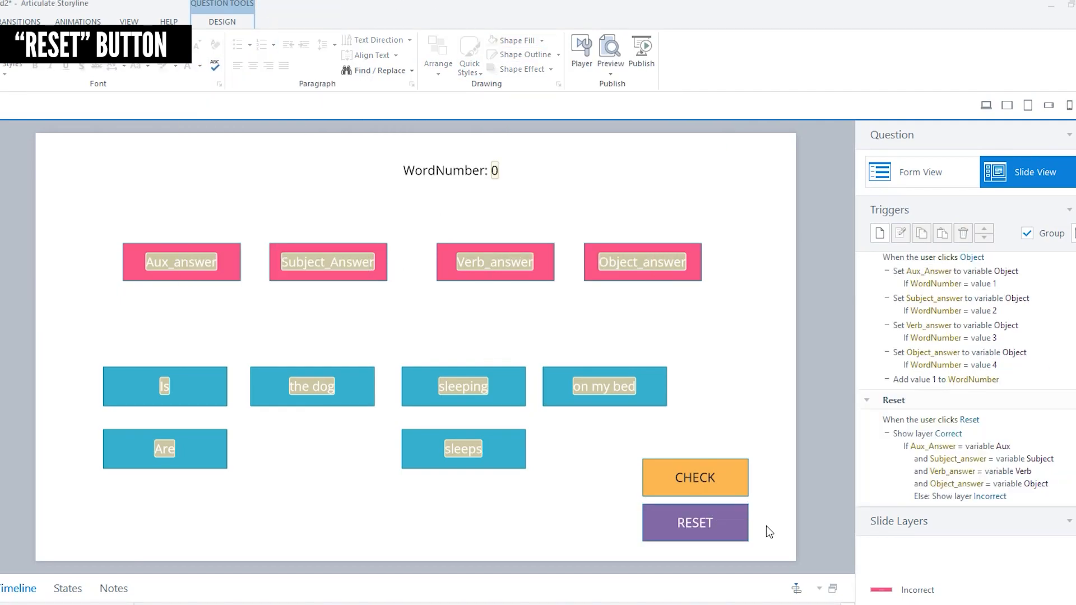
Delete the copied show-layer trigger from the RESET button
click(743, 521)
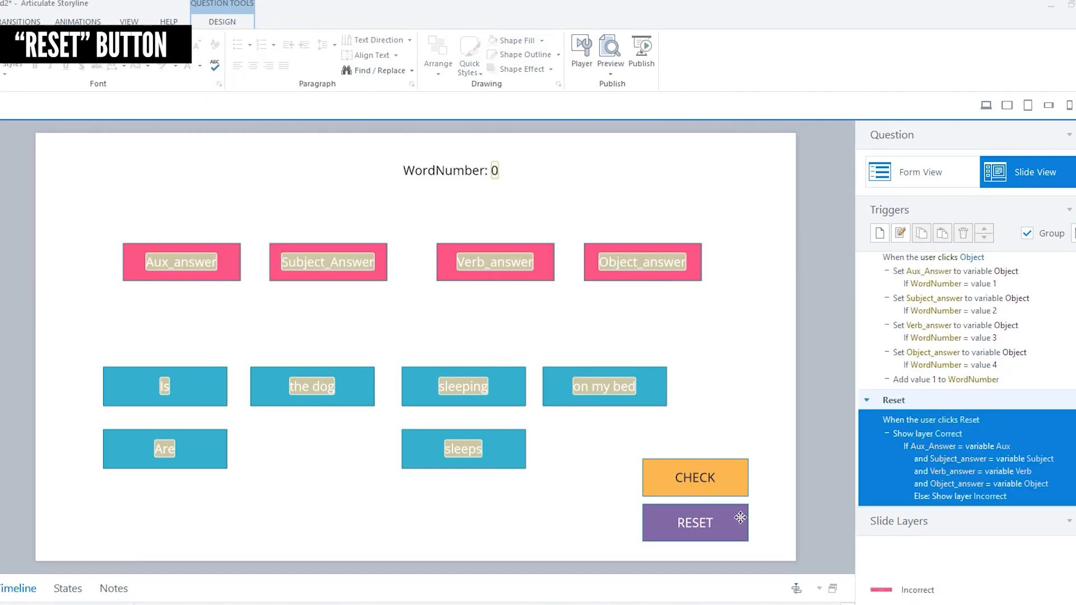
click(963, 233)
click(791, 507)
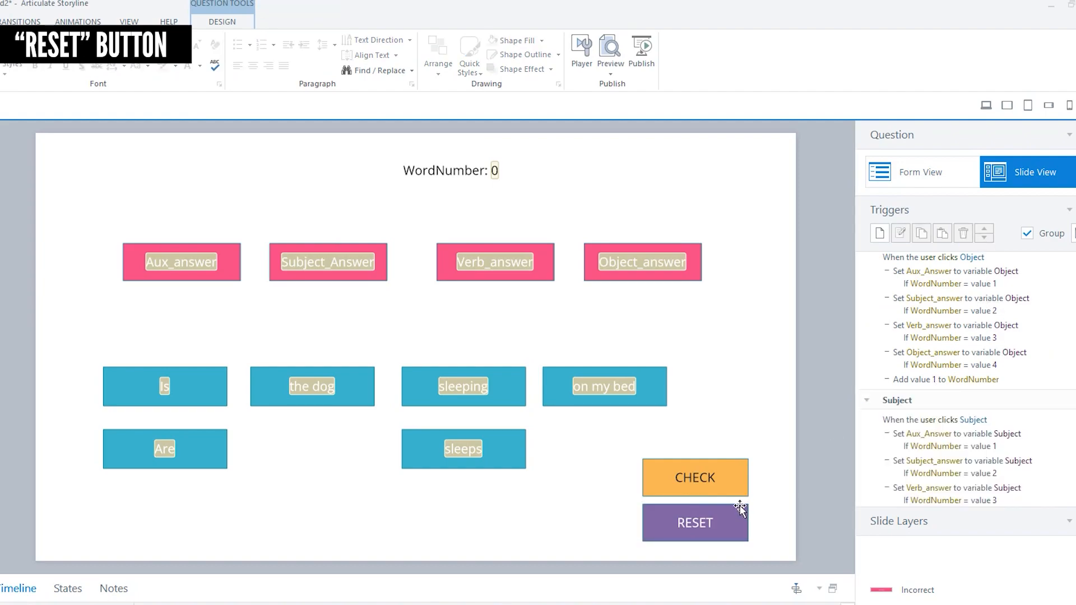
Create a trigger on the RESET button that sets the variable Aux_Answer to blank when the user clicks it
click(740, 508)
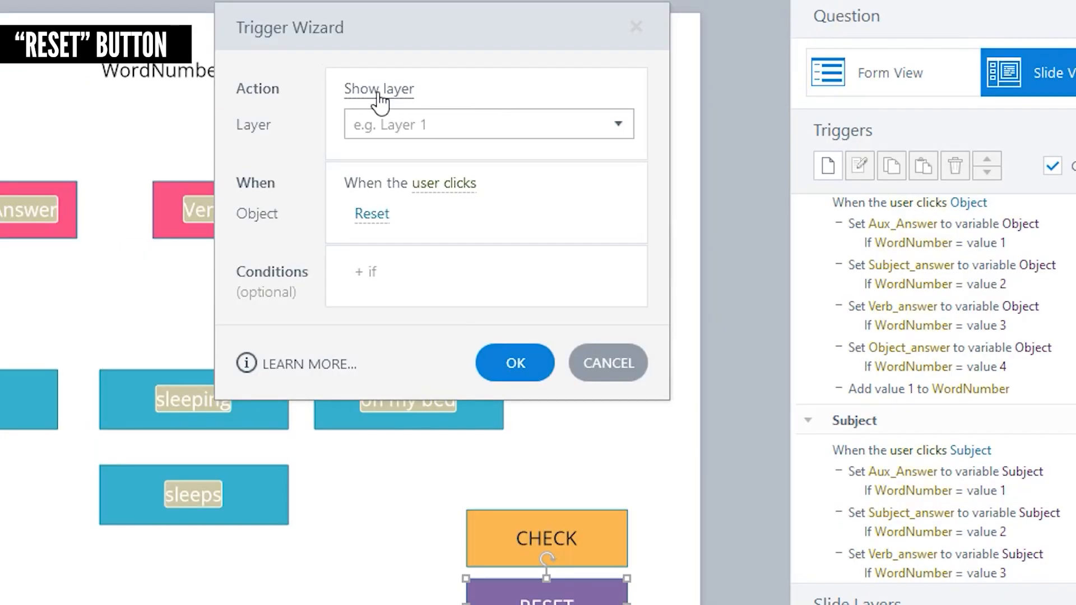
click(583, 185)
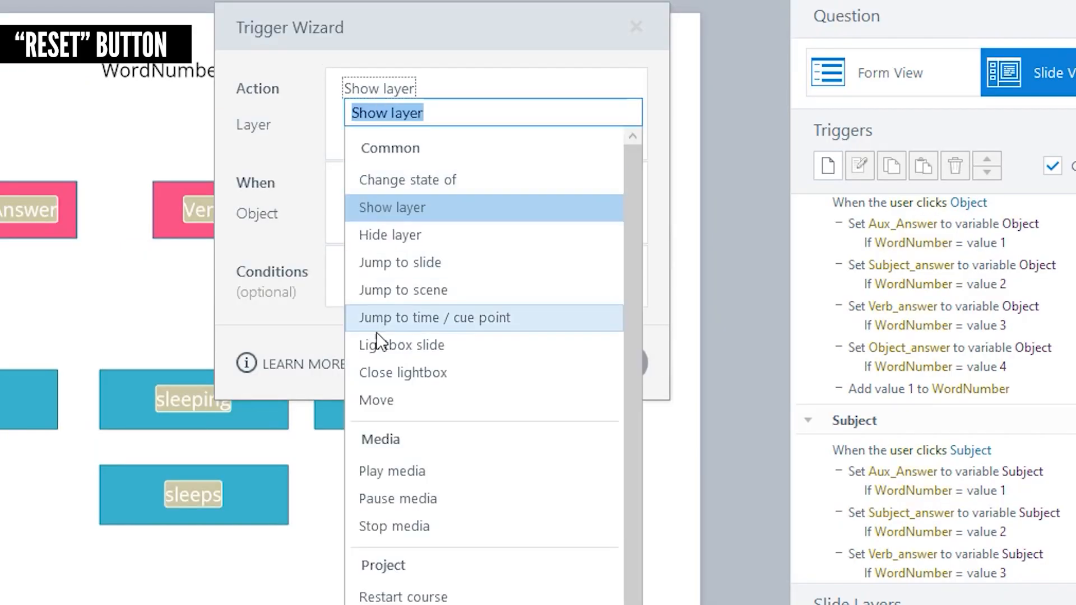
click(623, 581)
click(392, 123)
click(396, 274)
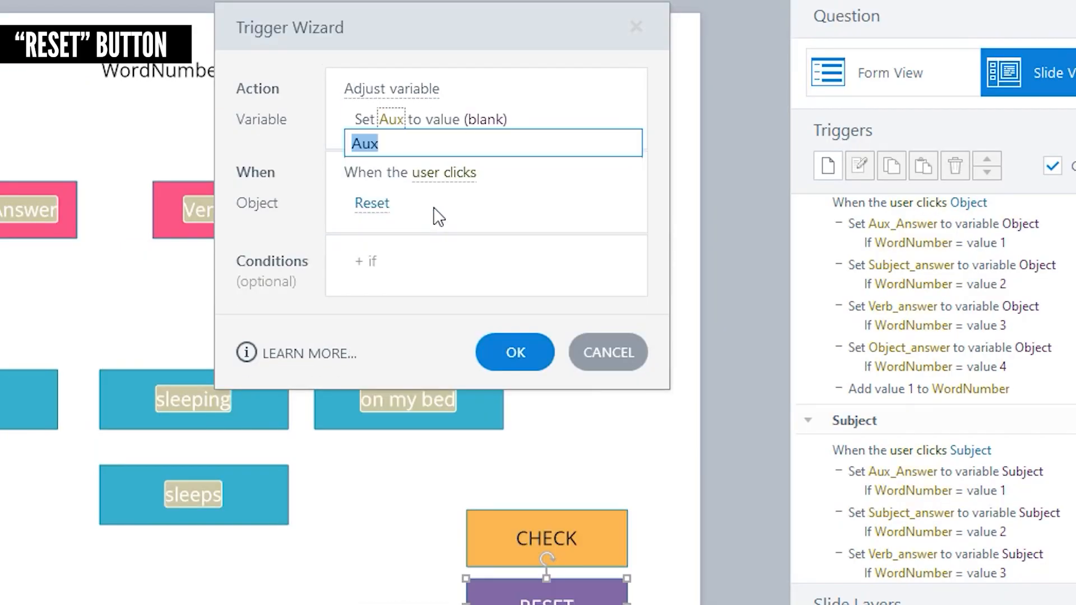
click(514, 352)
Copy the RESET button's Aux_Answer trigger and paste it three times
click(891, 166)
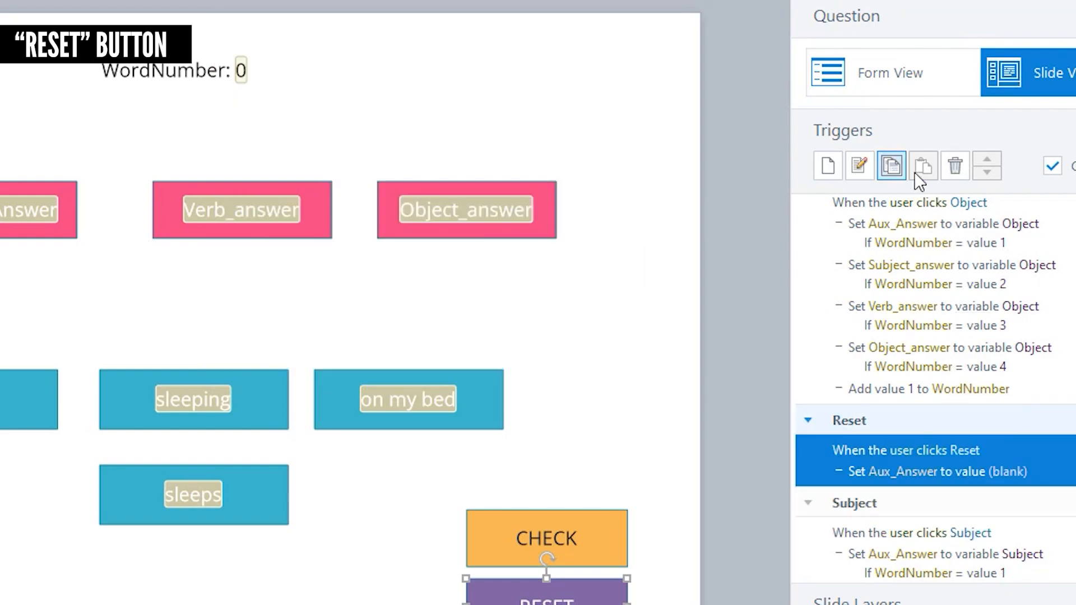
click(922, 168)
click(922, 168)
click(922, 168)
Change the variables in the three pasted RESET triggers to Object_answer, Verb_answer and Subject_answer, keeping the blank value
click(904, 495)
click(919, 134)
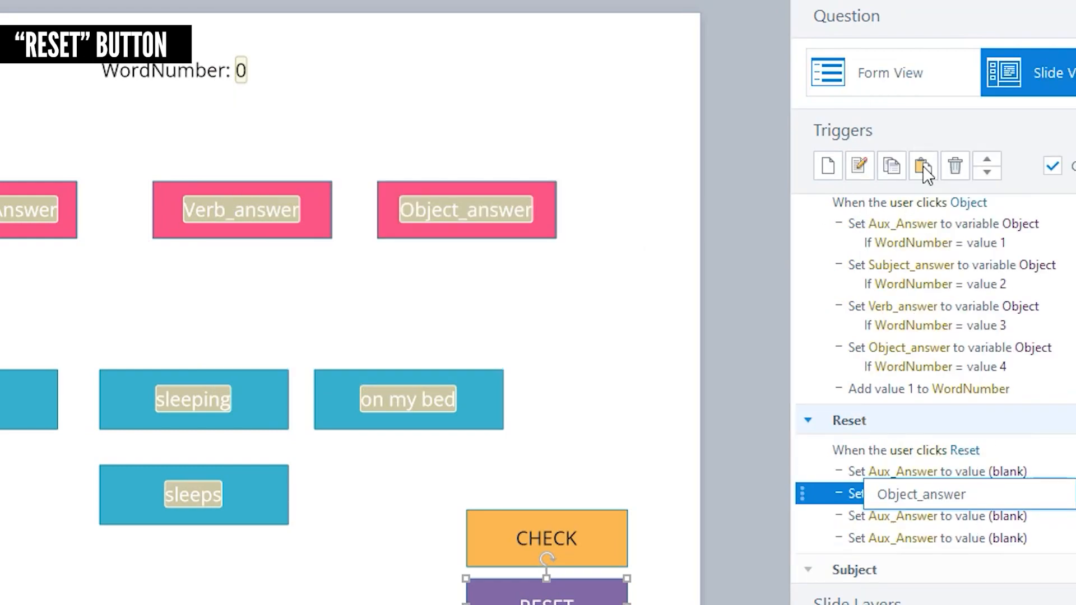
click(891, 516)
click(906, 241)
click(908, 538)
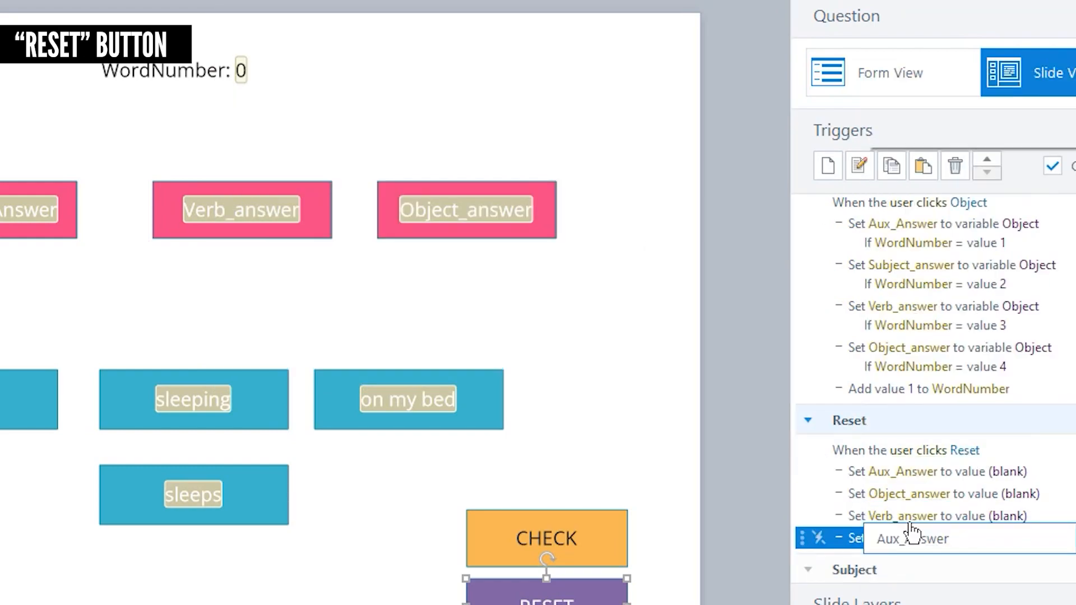
click(924, 186)
click(694, 402)
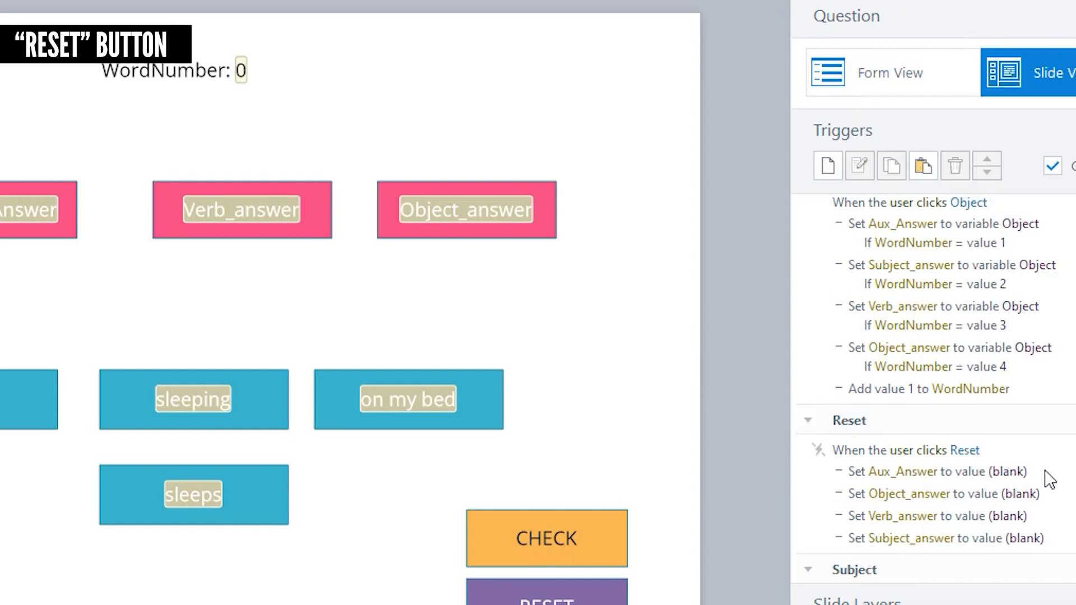
Duplicate the RESET button's Subject_answer trigger and change the copy to set WordNumber to value 1
click(818, 538)
click(890, 166)
click(923, 166)
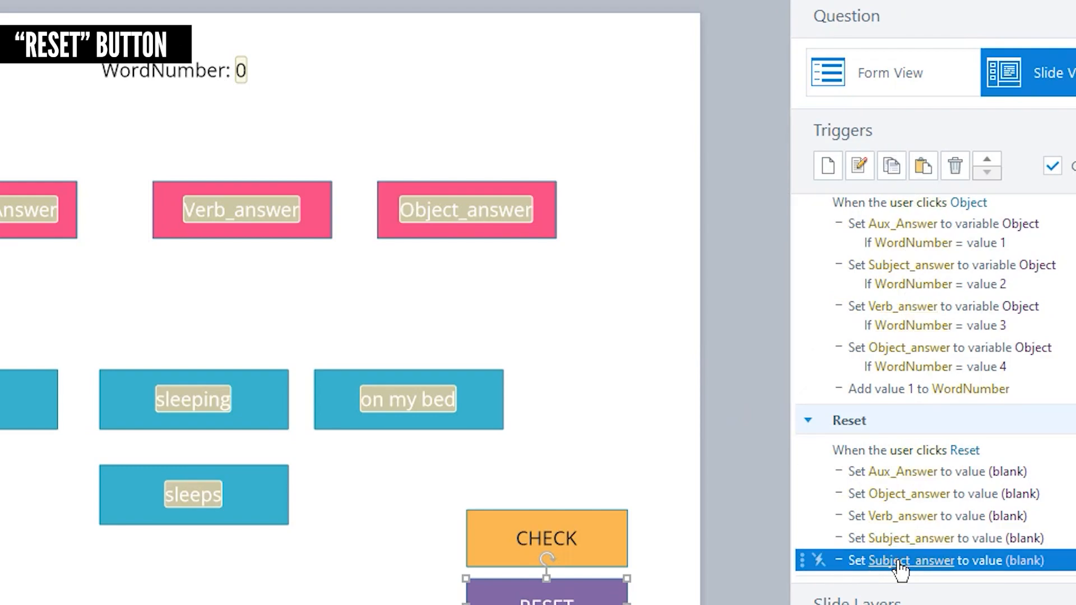
click(881, 562)
click(920, 160)
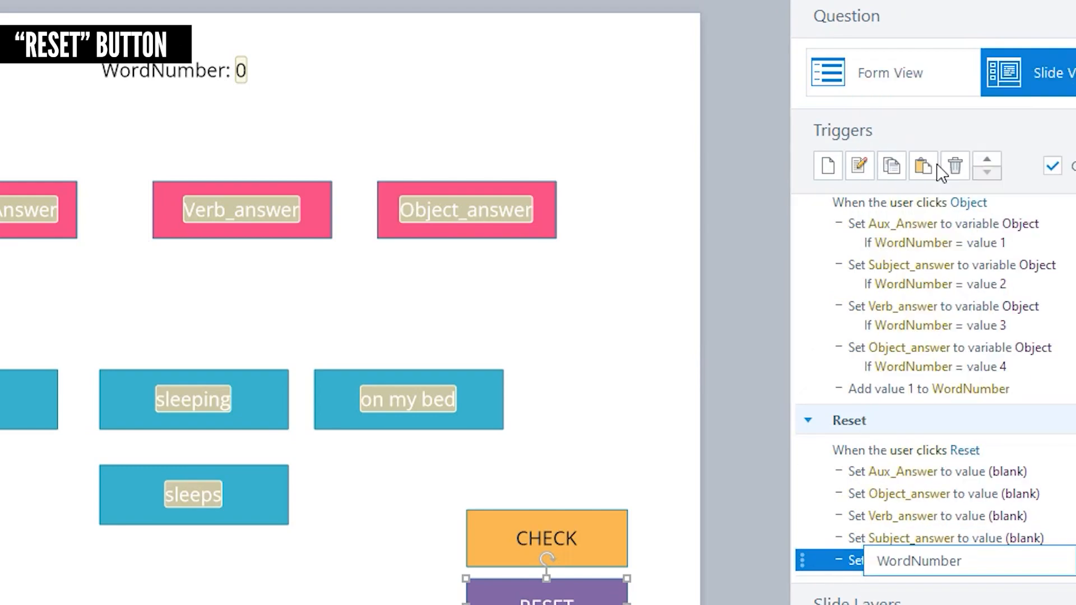
click(1003, 561)
text(1)
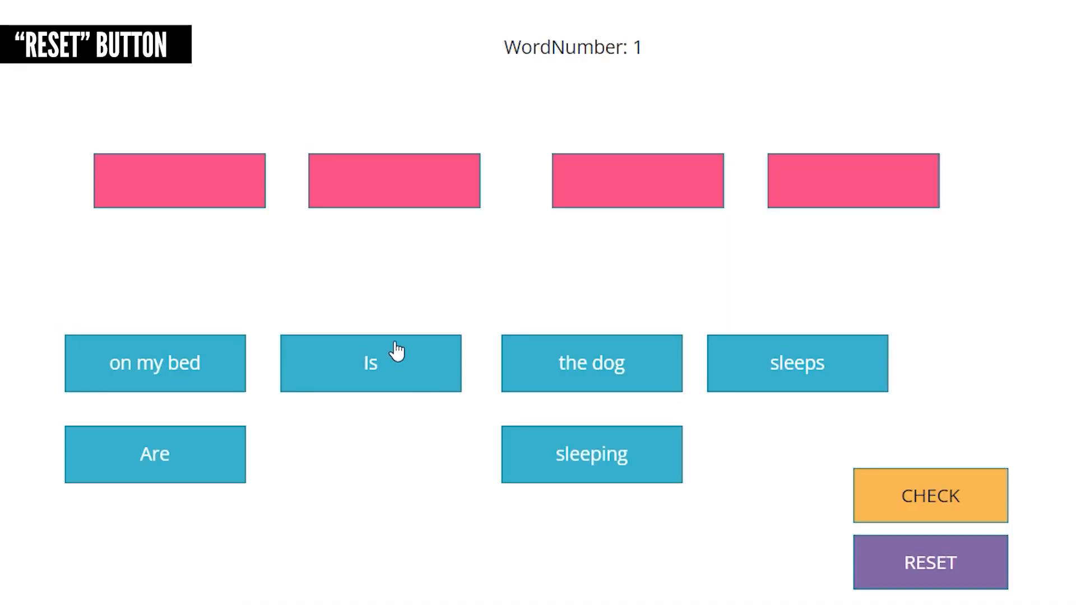
Test RESET twice in the preview, after choosing "Is", "Are", "sleeps" and after choosing "the dog", "Are", "sleeps"
click(396, 350)
click(244, 457)
click(760, 371)
click(923, 563)
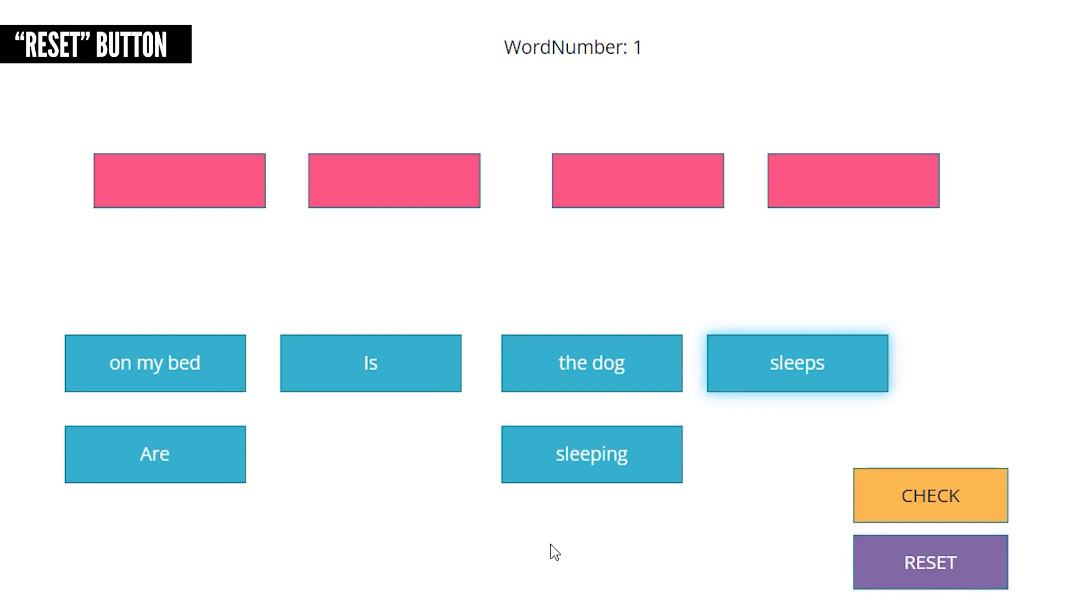
click(572, 384)
click(197, 473)
click(762, 385)
click(897, 556)
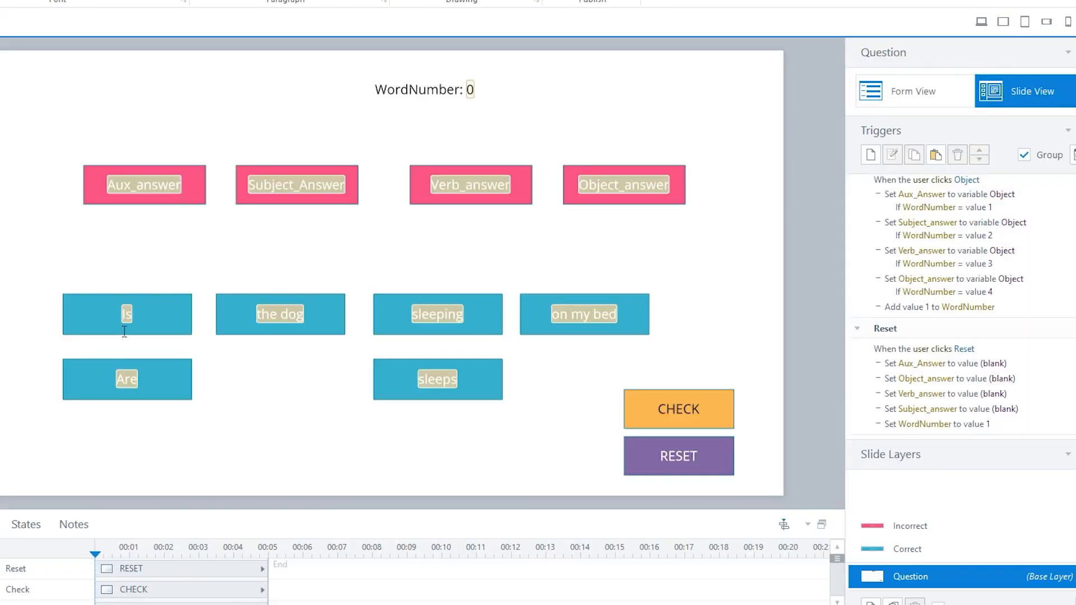
Create a trigger on the "Is" word box that changes the state of Aux to Hidden when the user clicks it
click(181, 324)
click(878, 153)
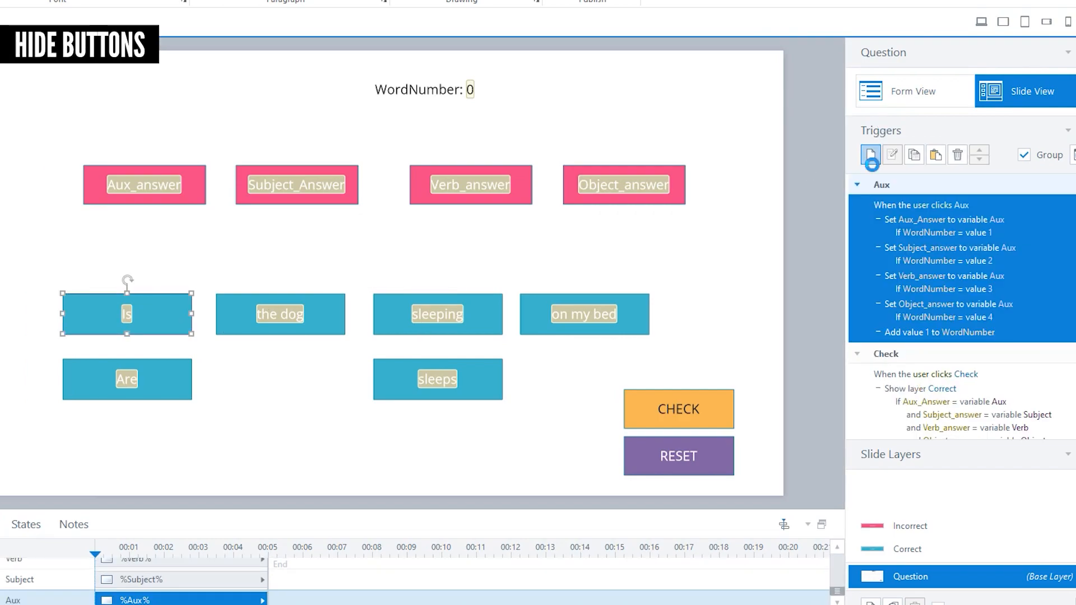
click(575, 106)
click(570, 160)
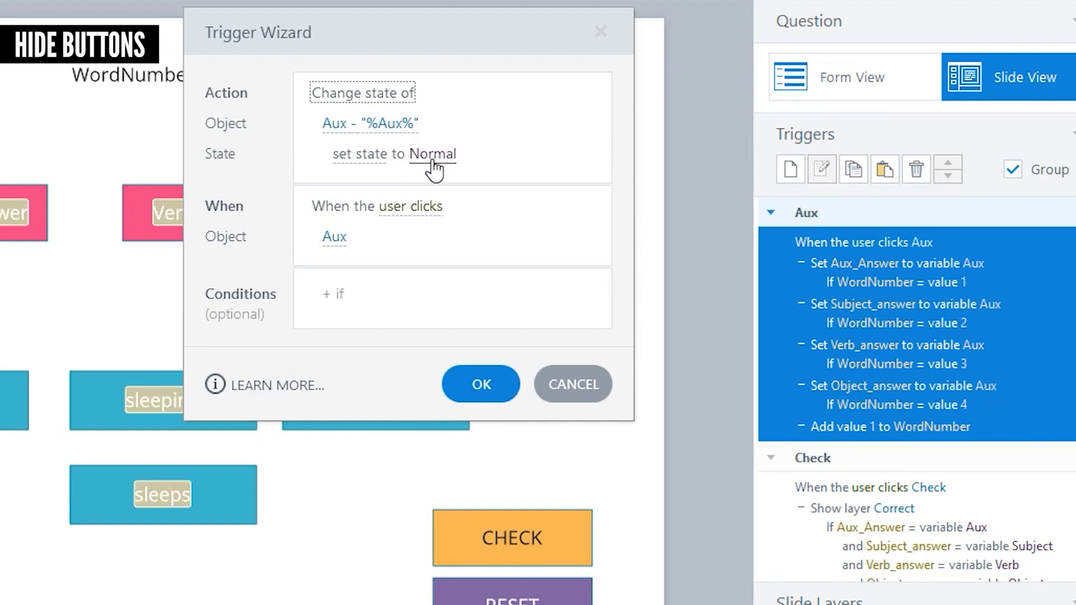
click(433, 162)
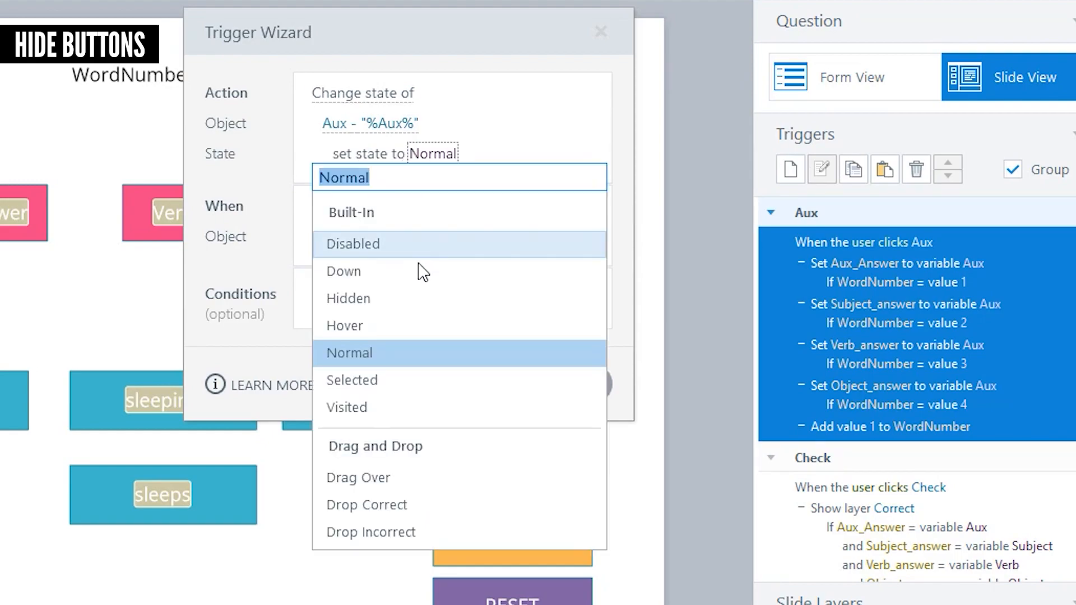
click(408, 299)
click(479, 370)
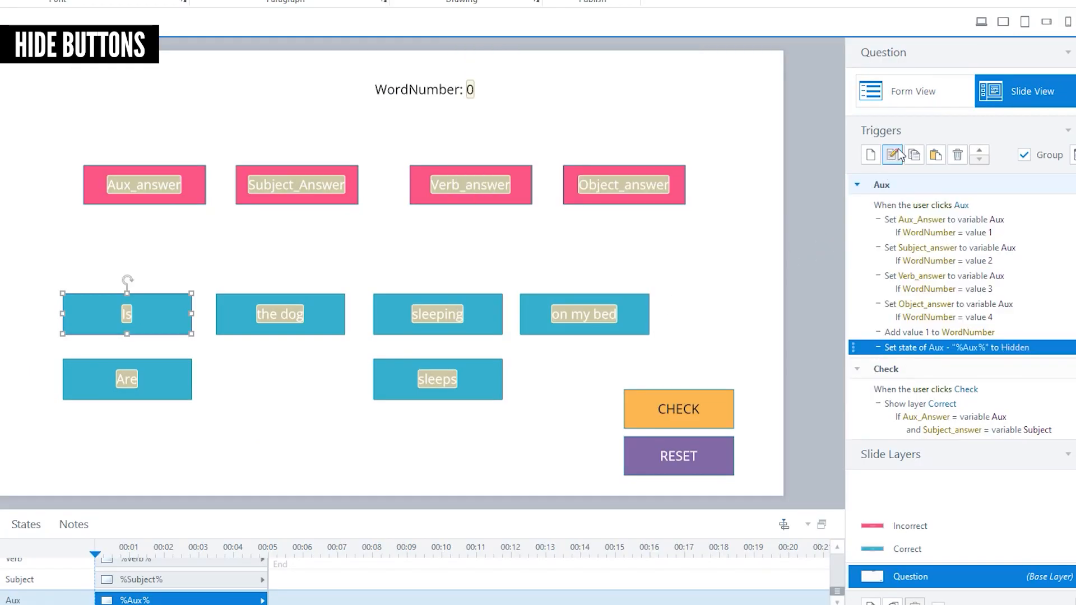
Paste the copied set-state-to-Hidden trigger onto the other word boxes: "the dog", "sleeping", "on my bed", "sleeps" and "Are"
click(313, 312)
ctrl+click(448, 316)
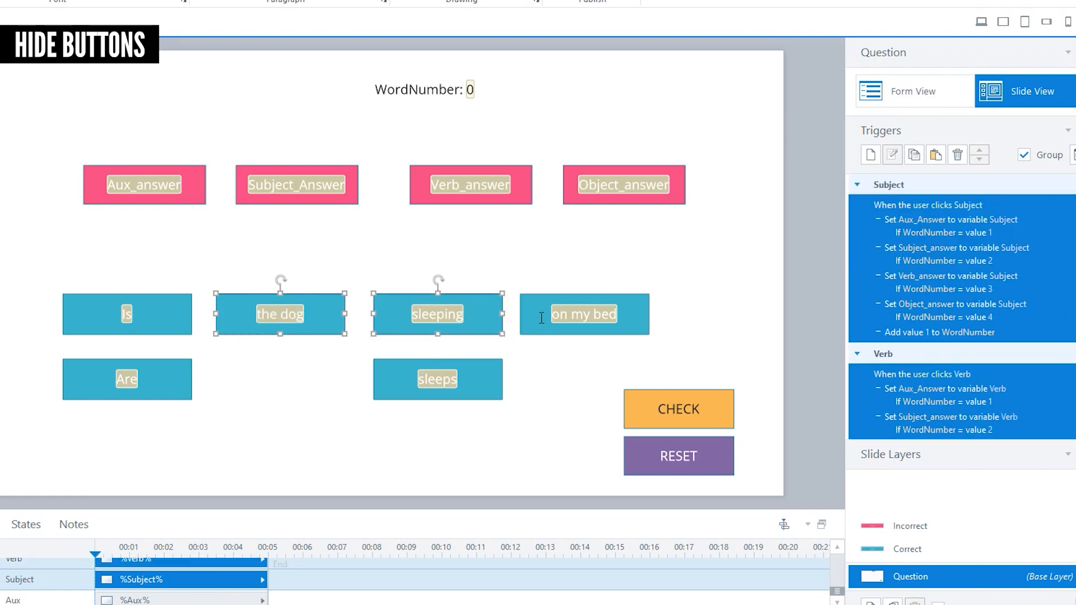
ctrl+click(594, 317)
ctrl+click(459, 381)
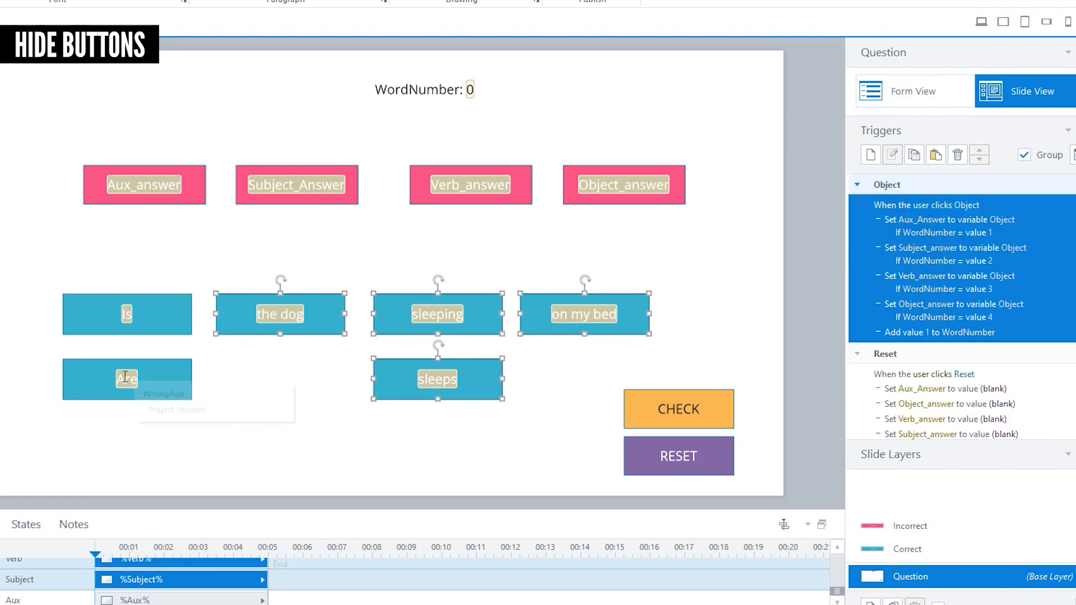
click(935, 159)
click(775, 254)
Preview the slide and test hiding the word boxes by choosing "Is", "the dog", "sleeping" and "Are", followed by RESET
key(F12)
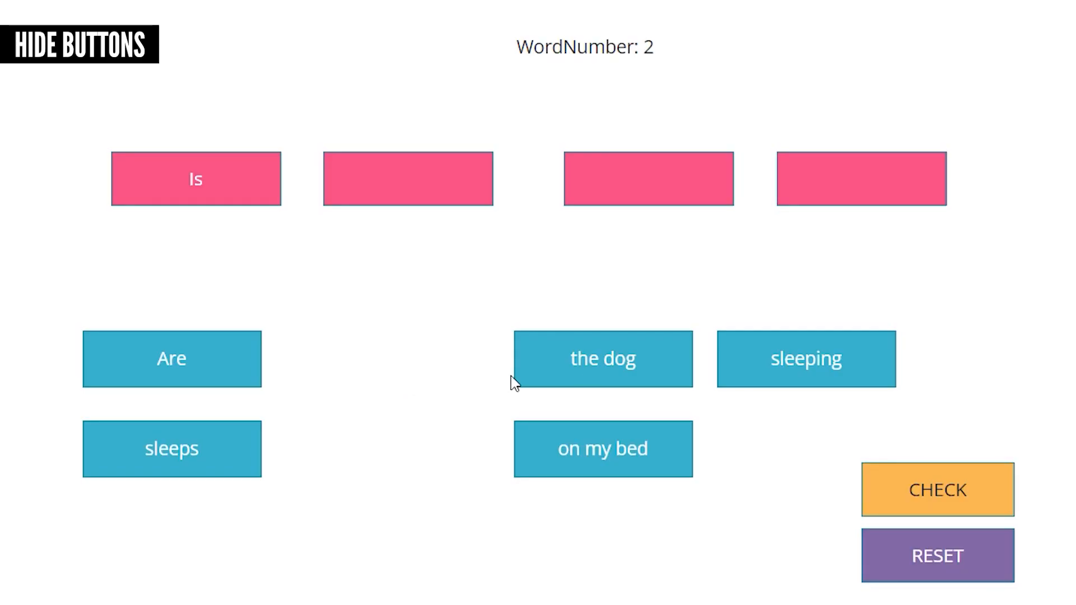
click(560, 364)
click(729, 364)
click(238, 383)
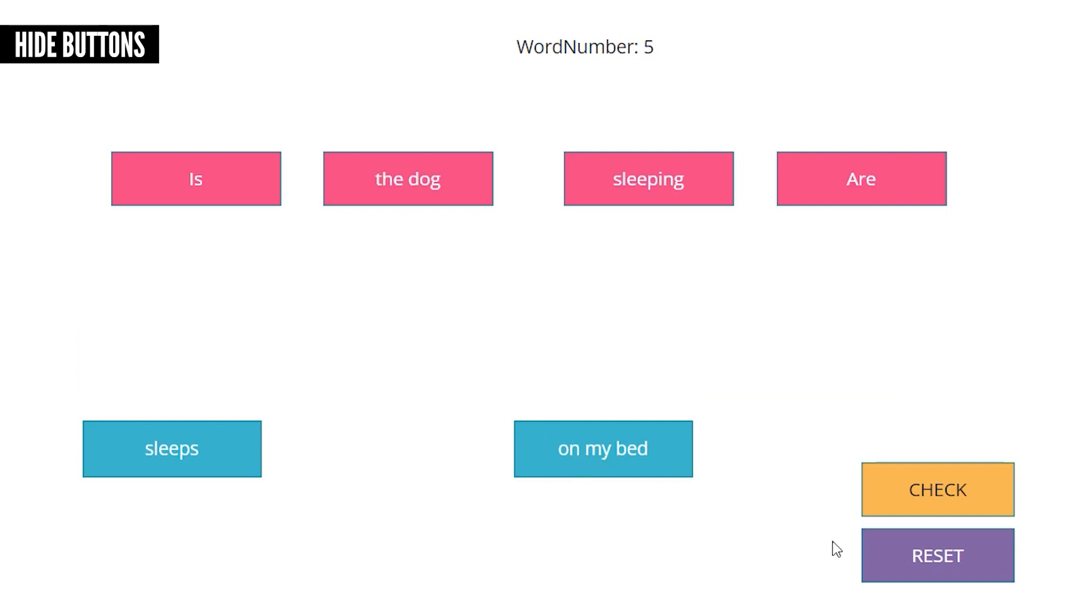
click(961, 559)
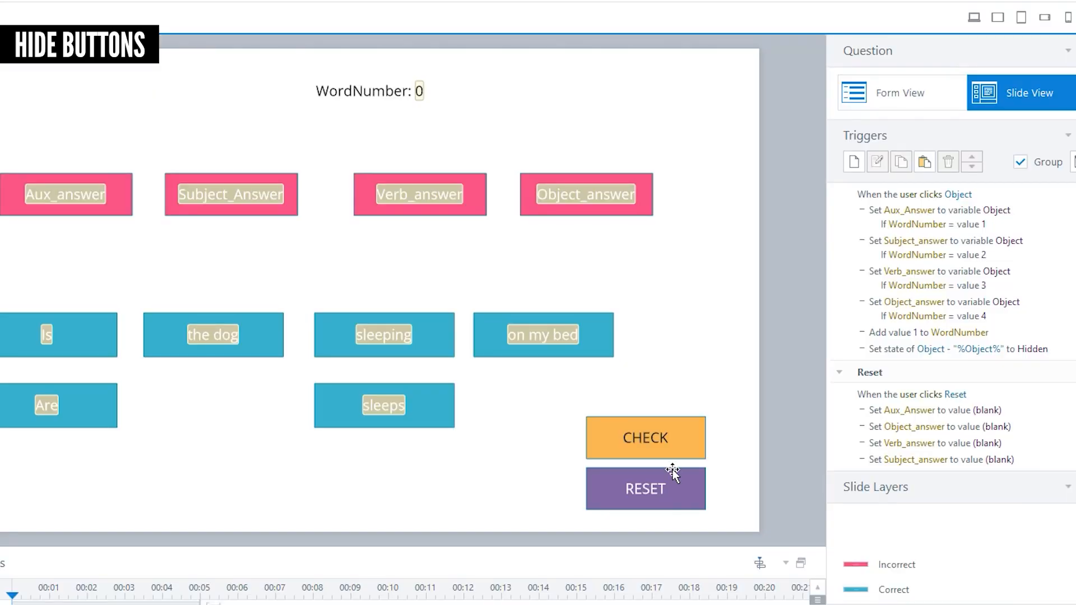
Create a trigger on the RESET button that changes the state of Aux to Normal when the user clicks it
click(672, 474)
click(854, 162)
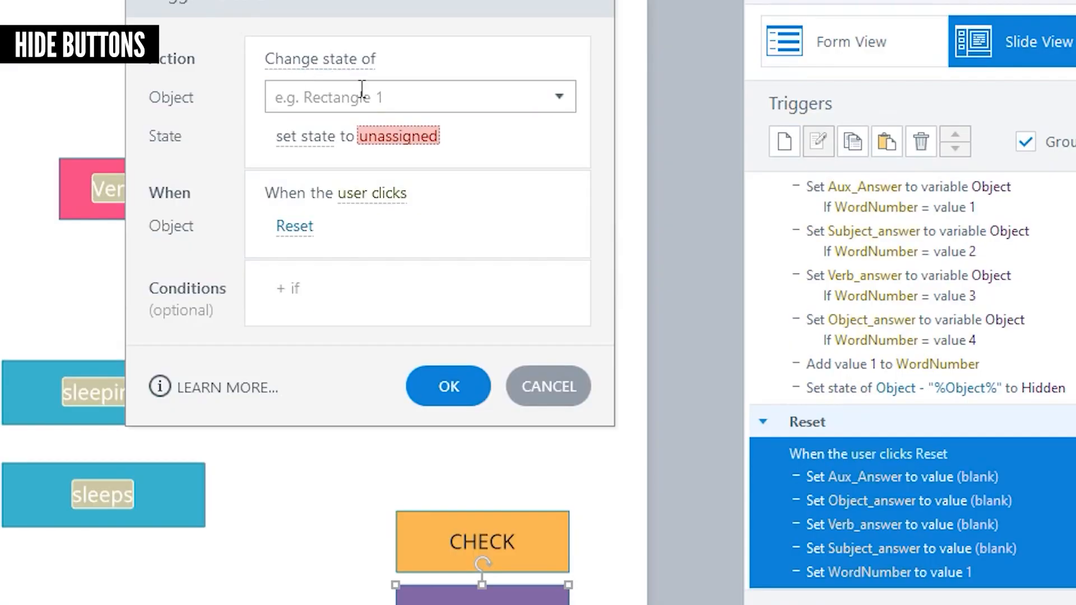
click(361, 89)
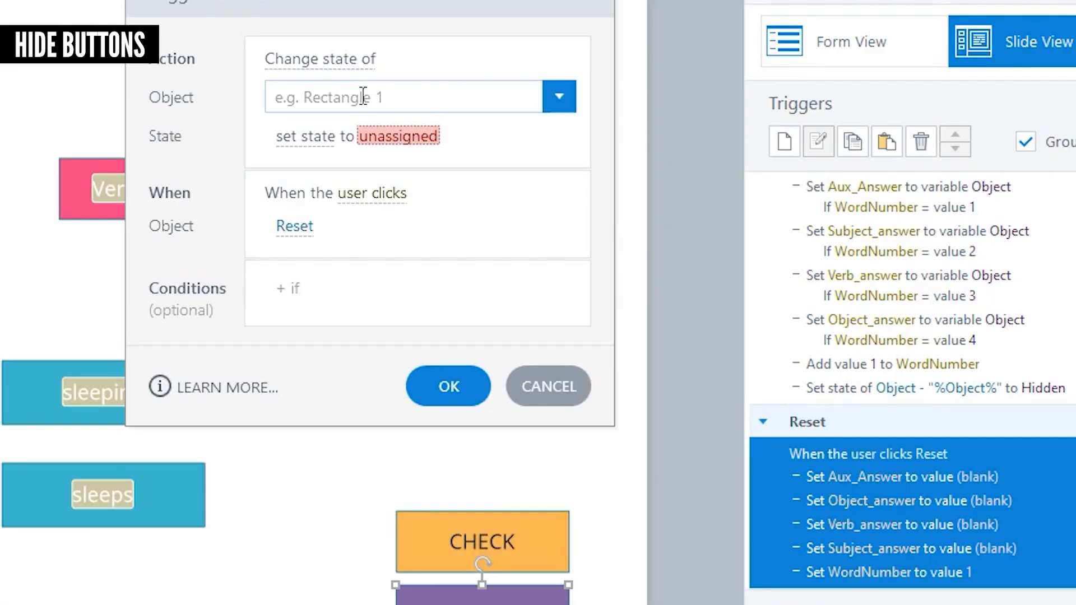
click(336, 206)
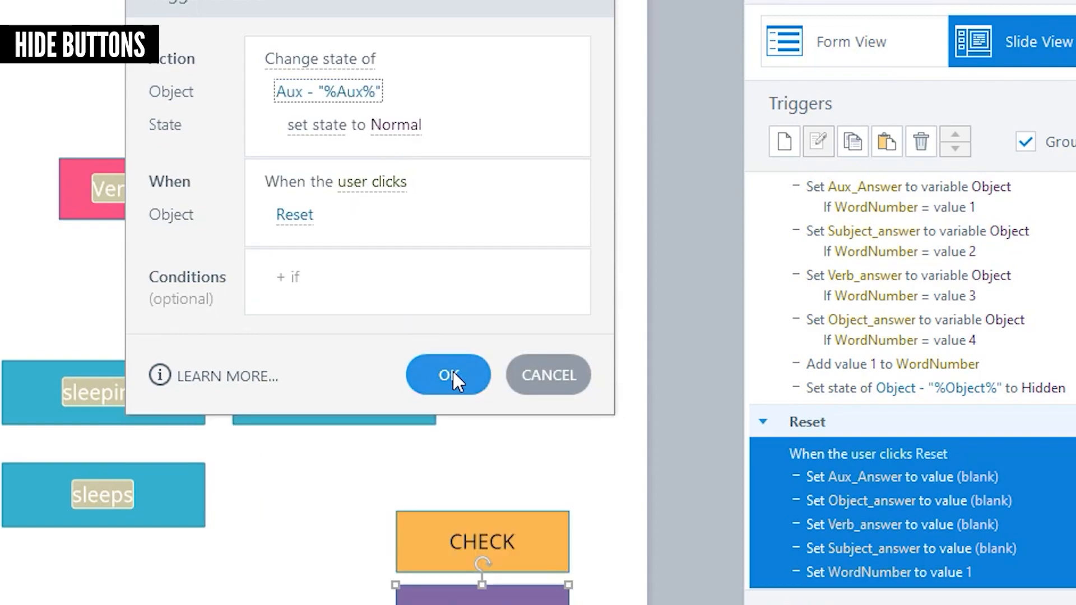
click(454, 375)
Copy the RESET button's Aux set-state-to-Normal trigger and paste five duplicates of it
click(854, 143)
triple_click(886, 142)
double_click(887, 142)
Change the objects in the five pasted RESET state triggers to Object, Subject, Verb, WrongAux and WrongVerb, keeping the Normal state
click(903, 483)
click(930, 495)
click(903, 507)
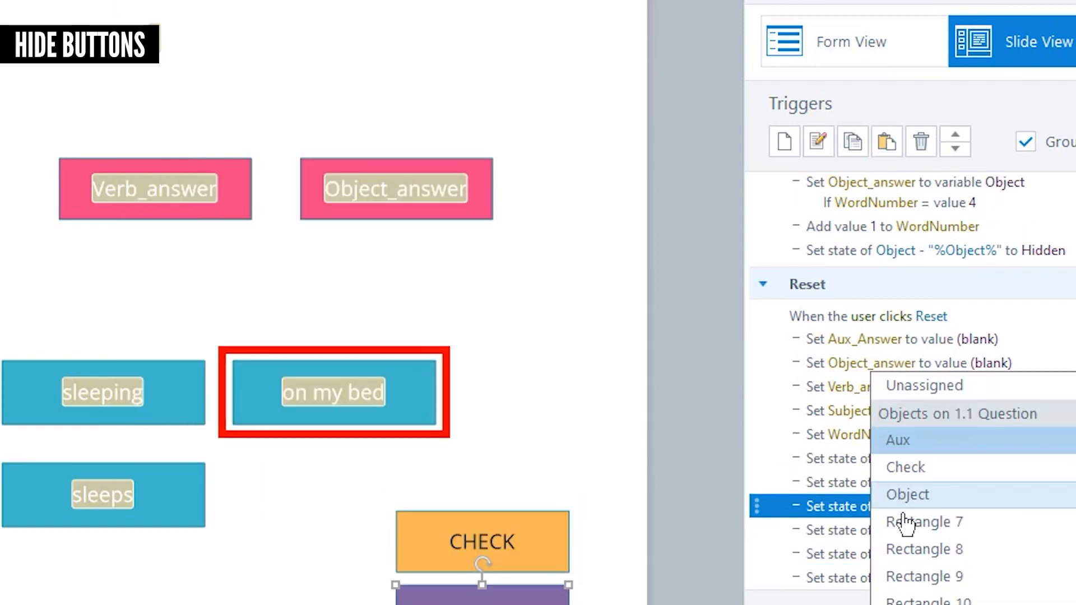
click(919, 603)
click(903, 530)
click(918, 603)
click(903, 554)
click(918, 603)
scroll(907, 448, down, 3)
click(905, 438)
click(919, 602)
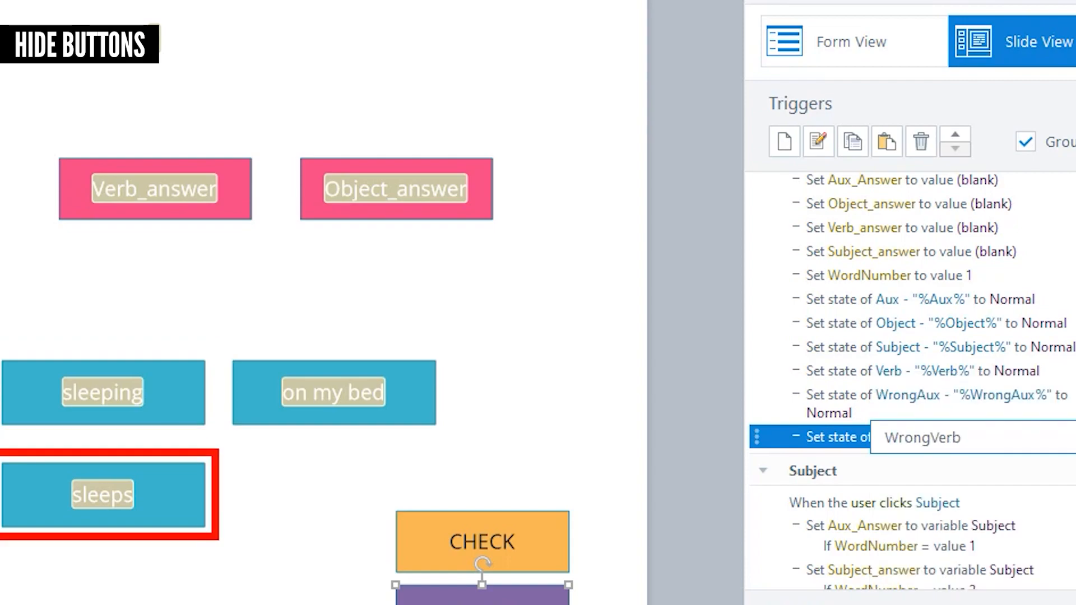
click(695, 392)
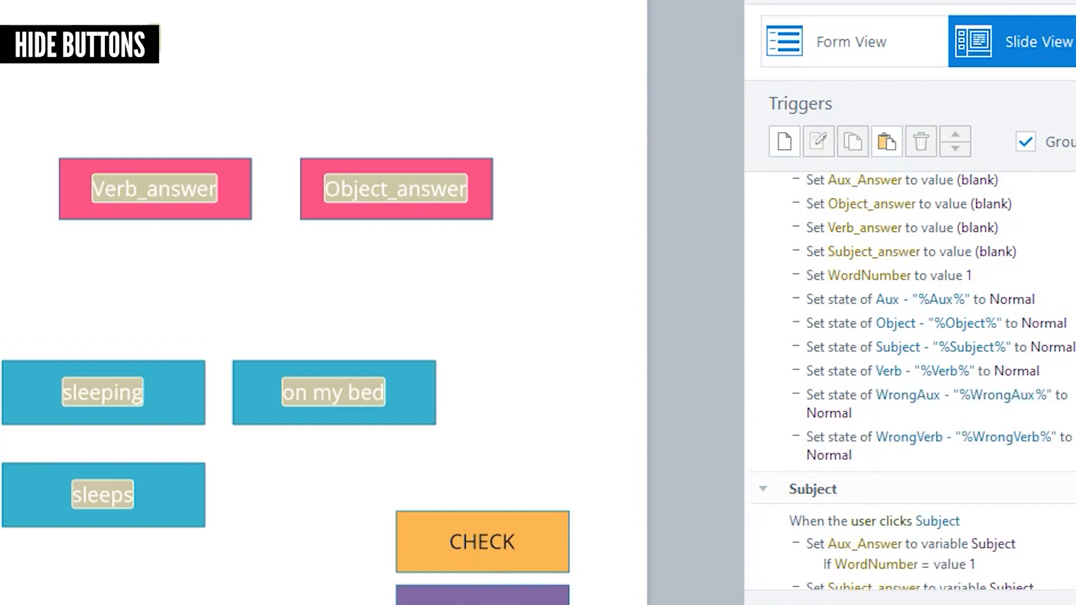